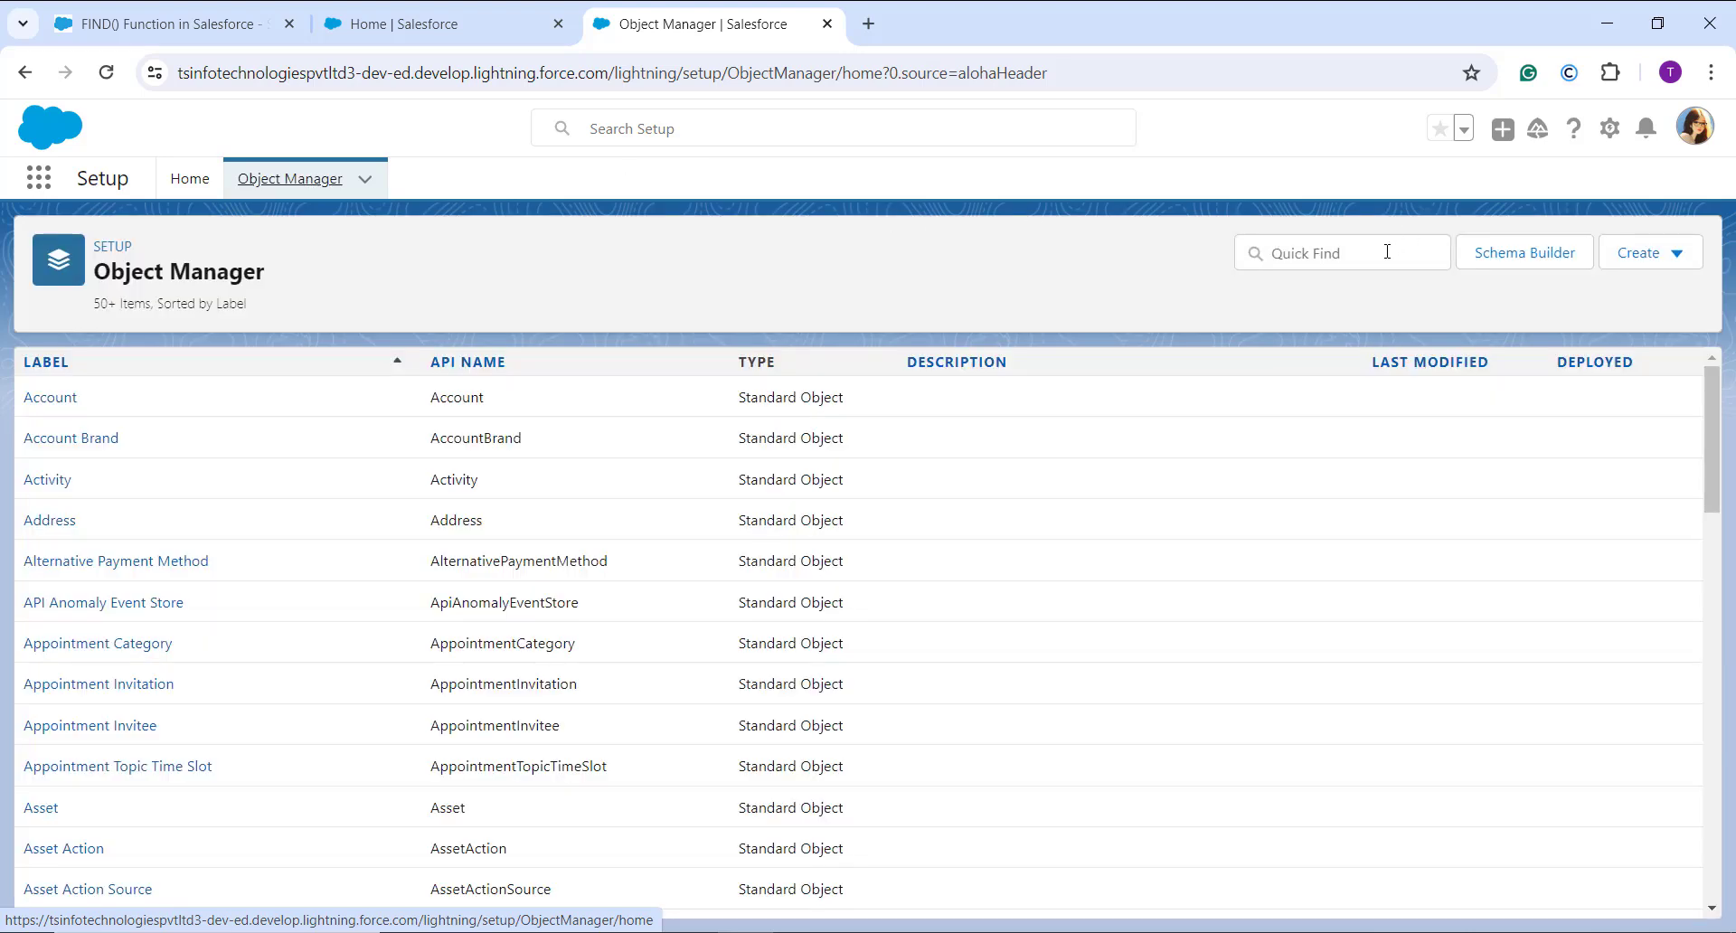
# Find the Product object in the Object Manager and open its Fields & Relationships.
pyautogui.click(1387, 251)
pyautogui.write('pr')
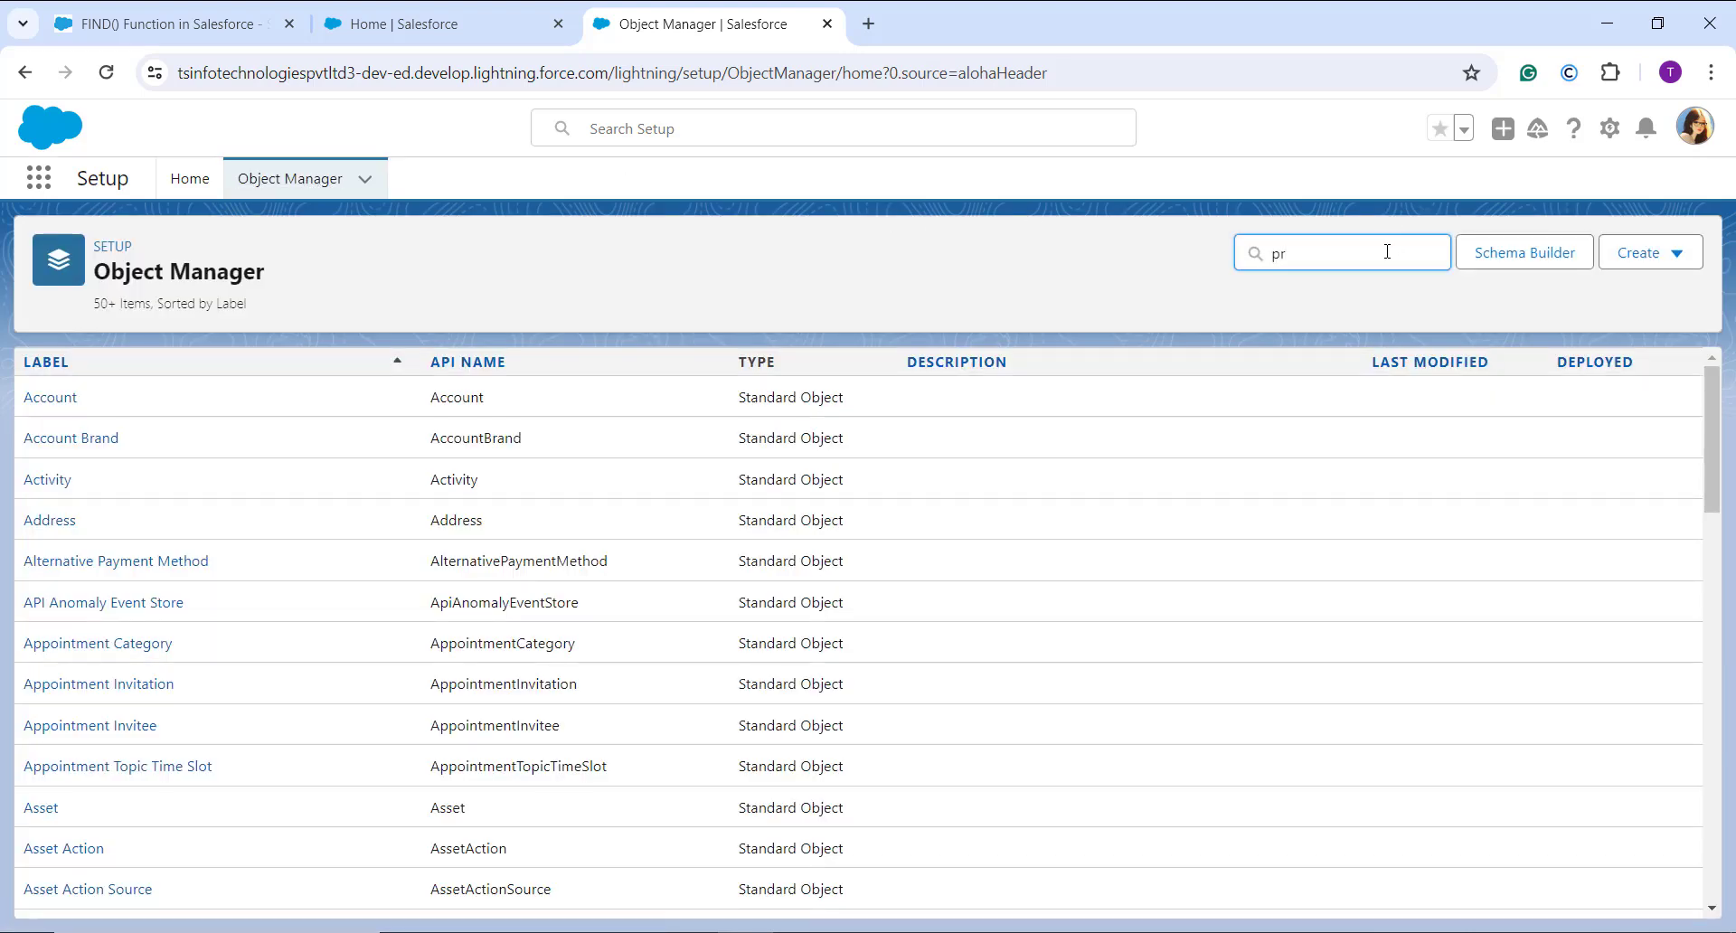
pyautogui.write('odu')
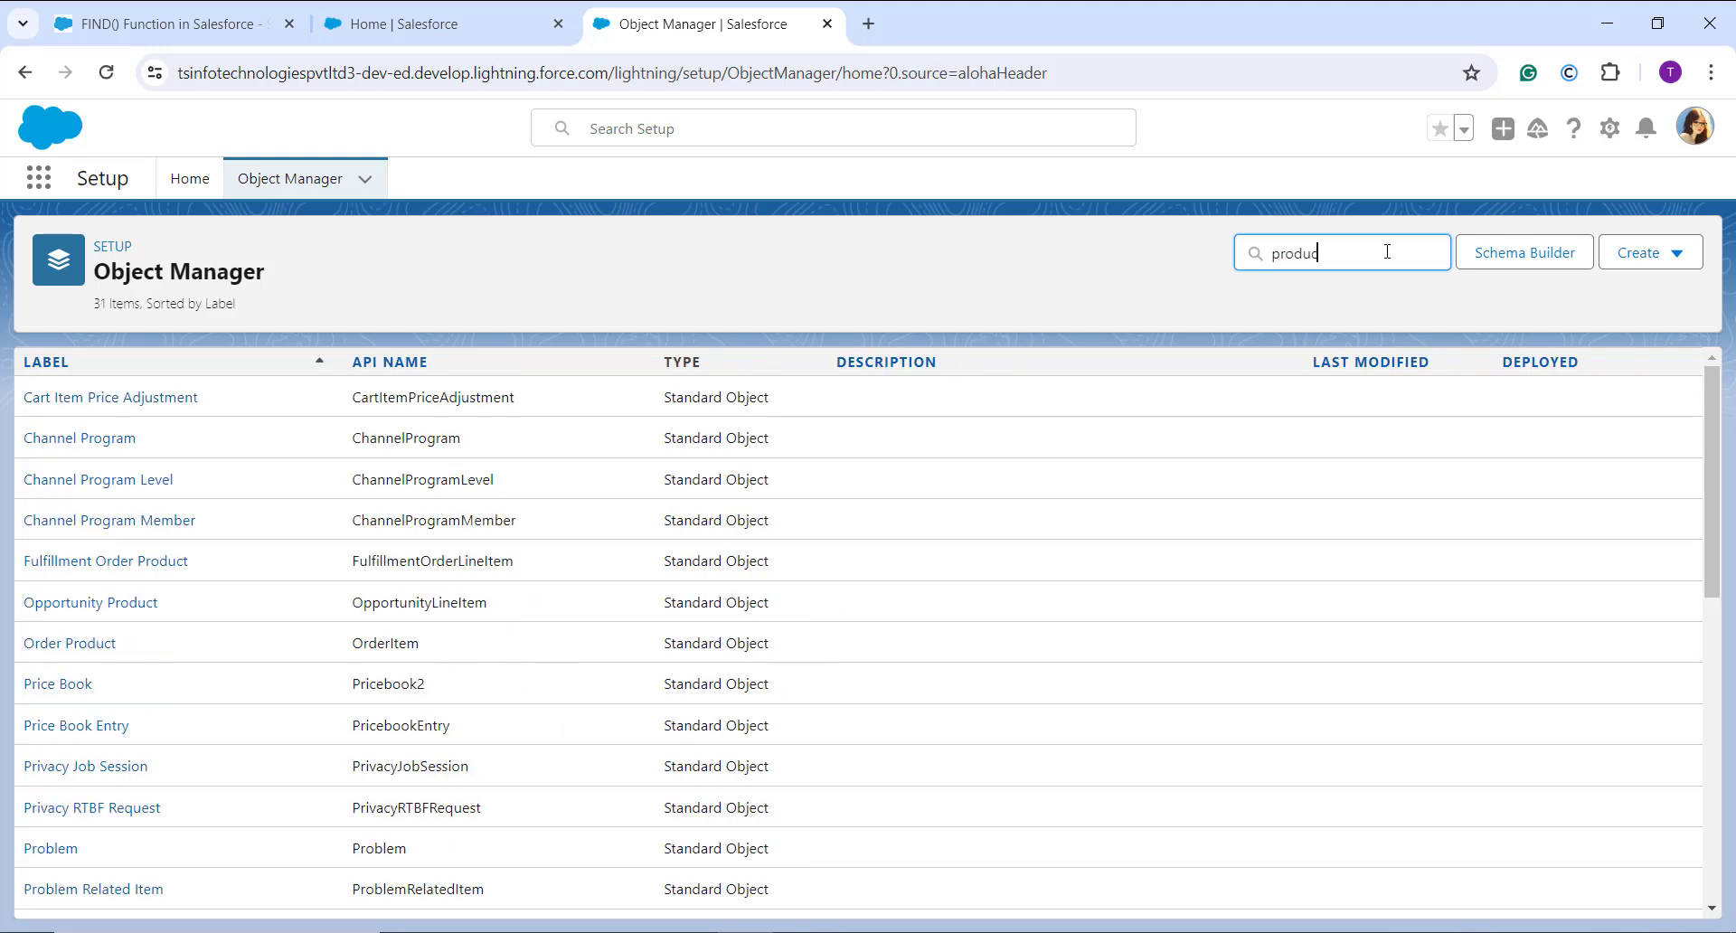
pyautogui.write('ct')
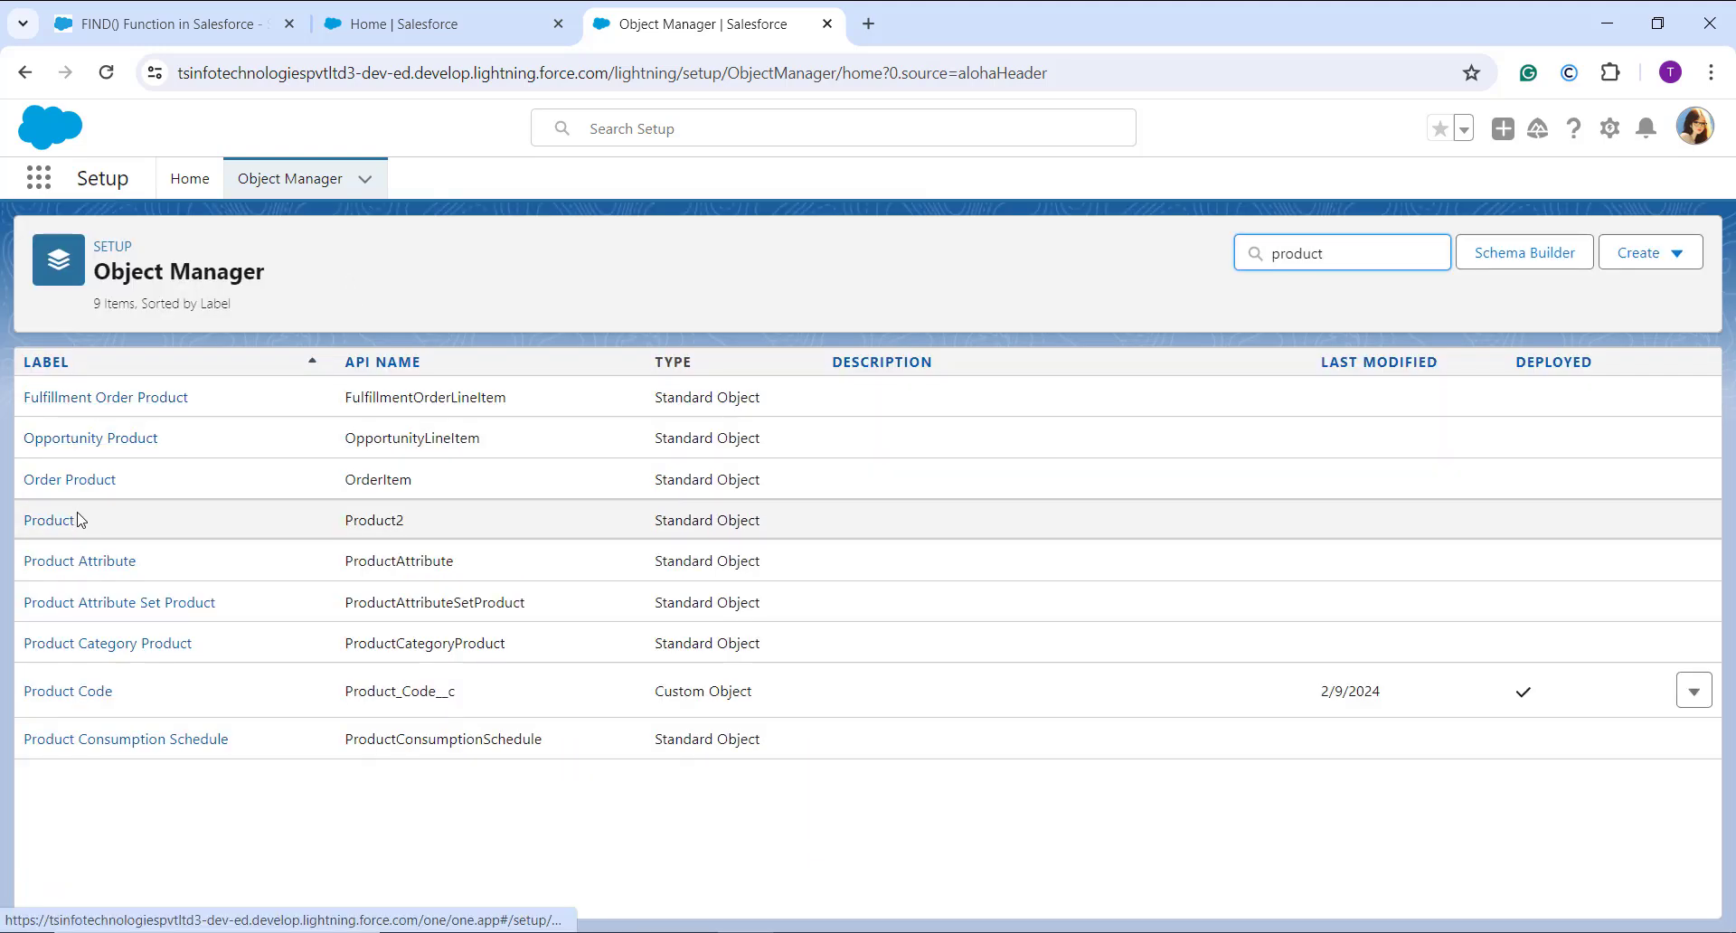
pyautogui.click(79, 519)
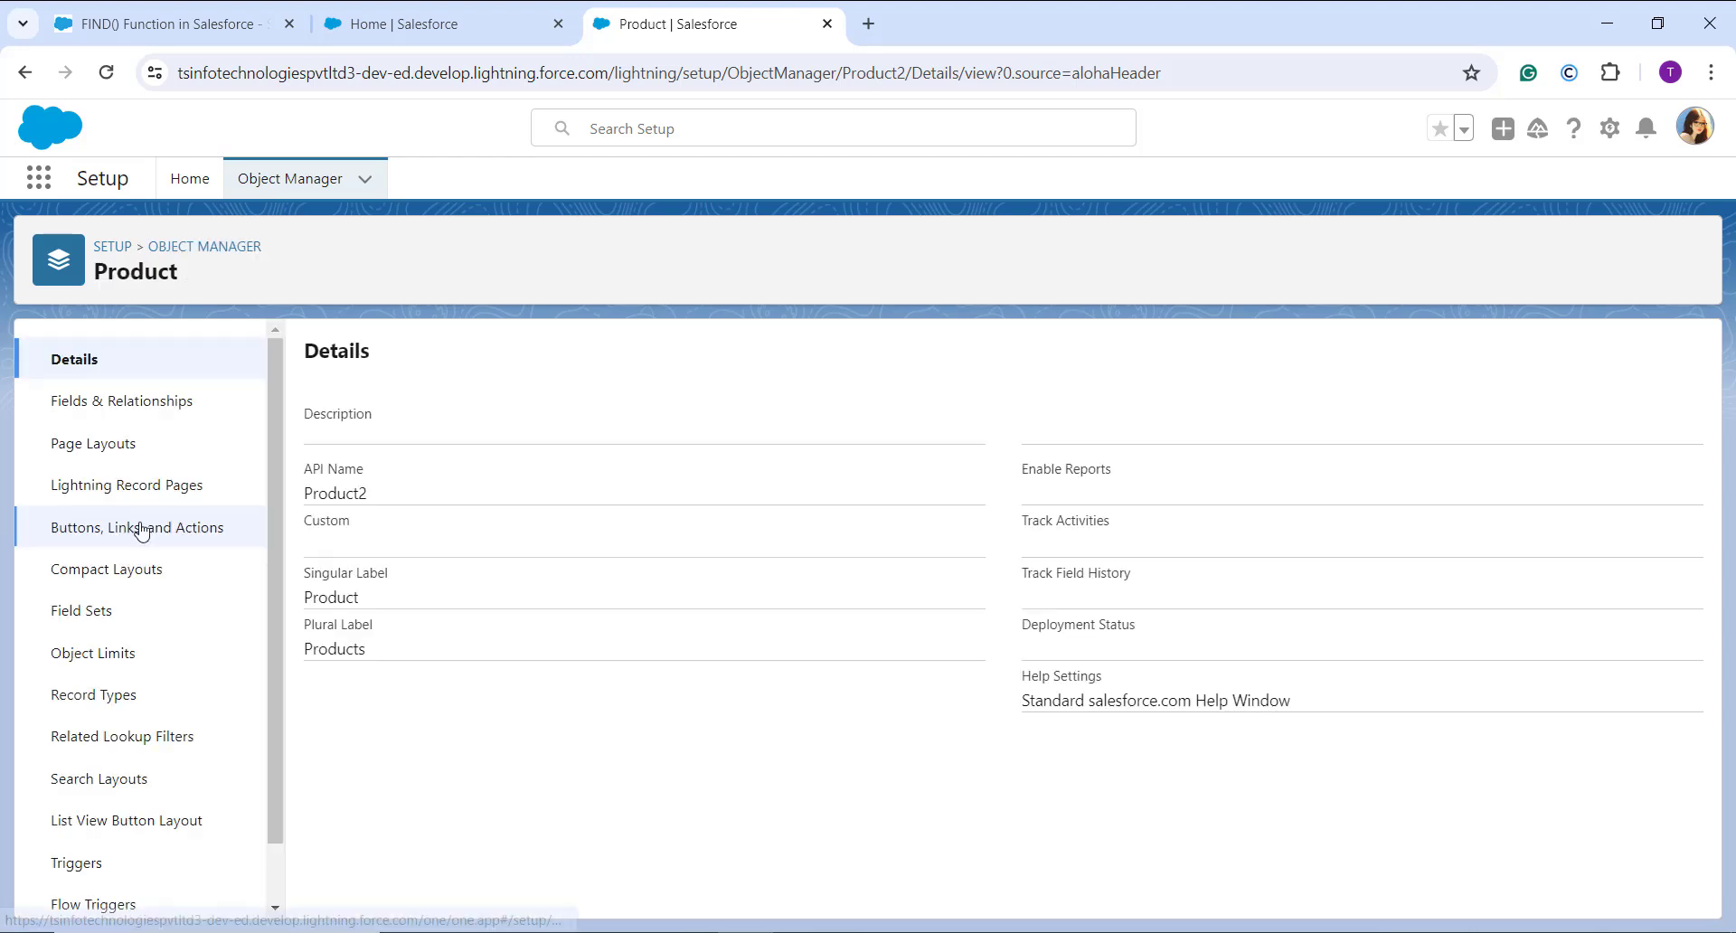
pyautogui.click(90, 415)
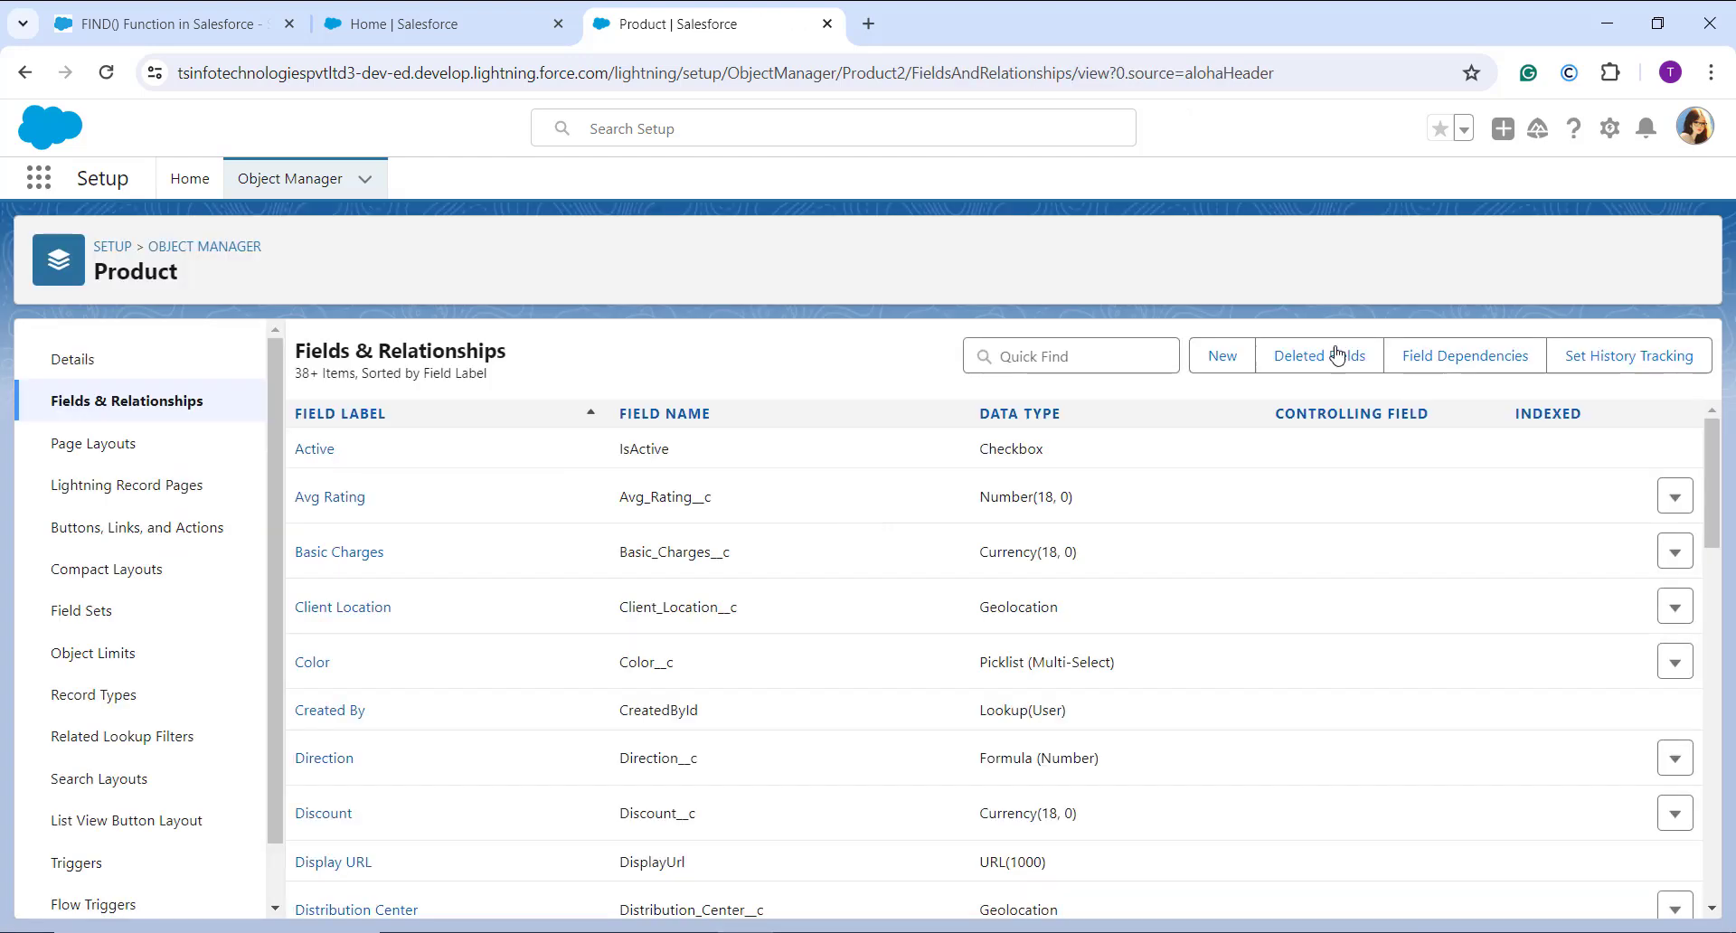
# Start a new custom Formula field labelled Product Combo Type with the Text return type and proceed to the formula entry.
pyautogui.click(1220, 359)
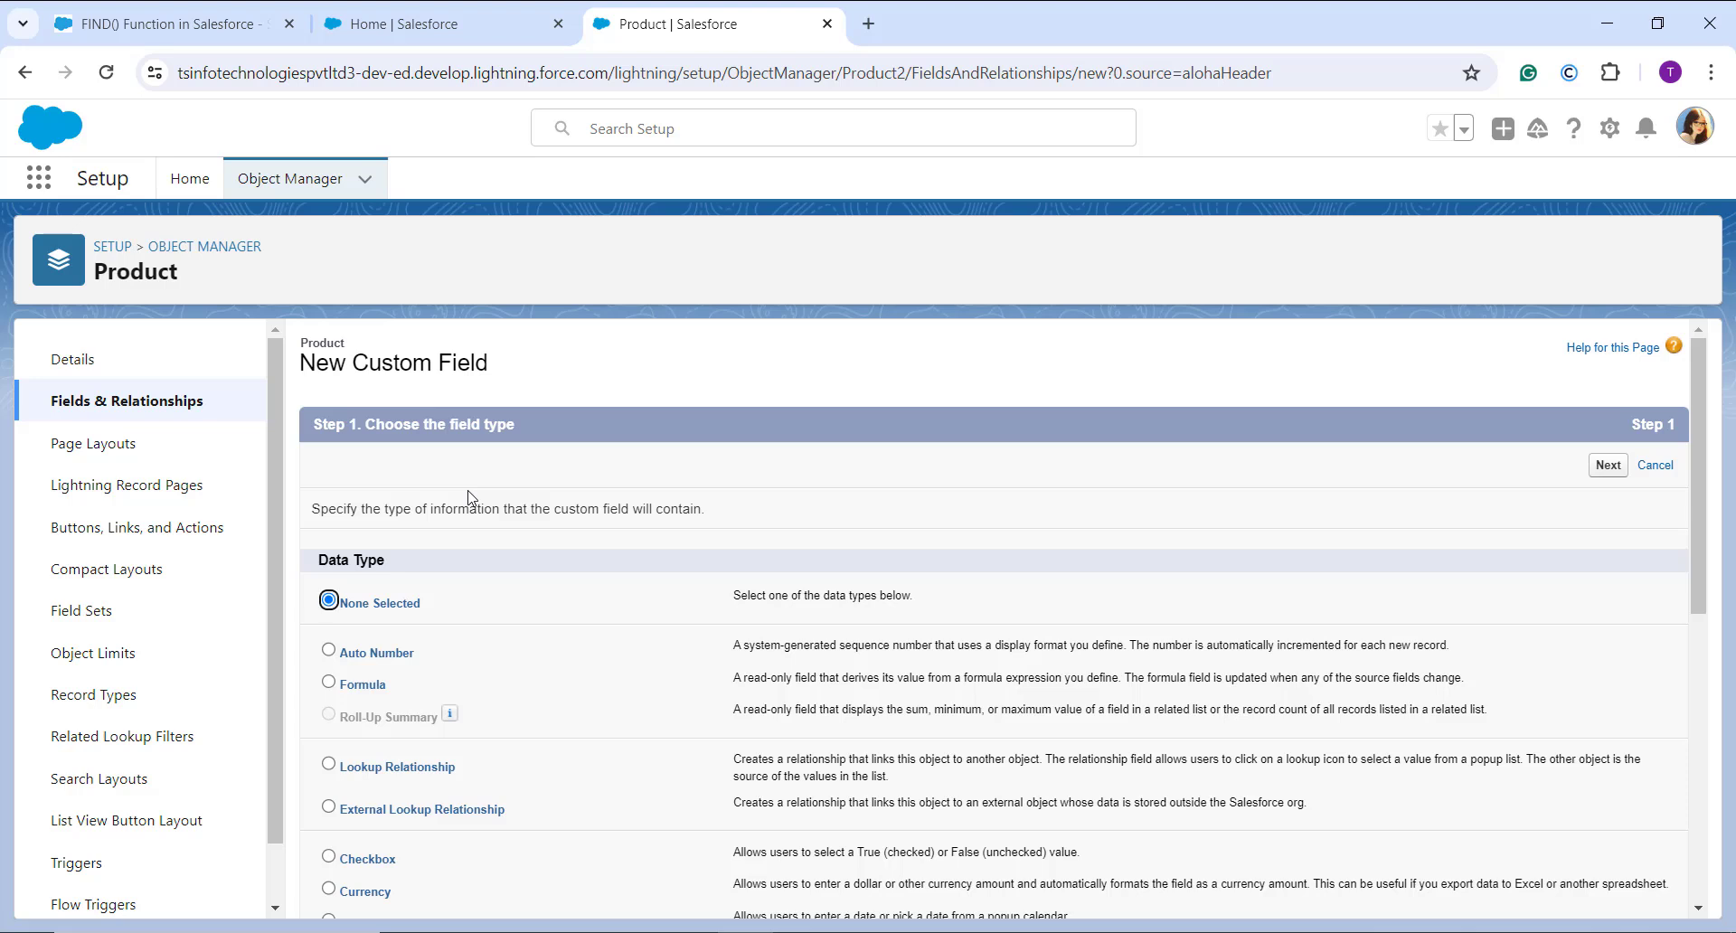
pyautogui.click(378, 687)
pyautogui.click(1608, 466)
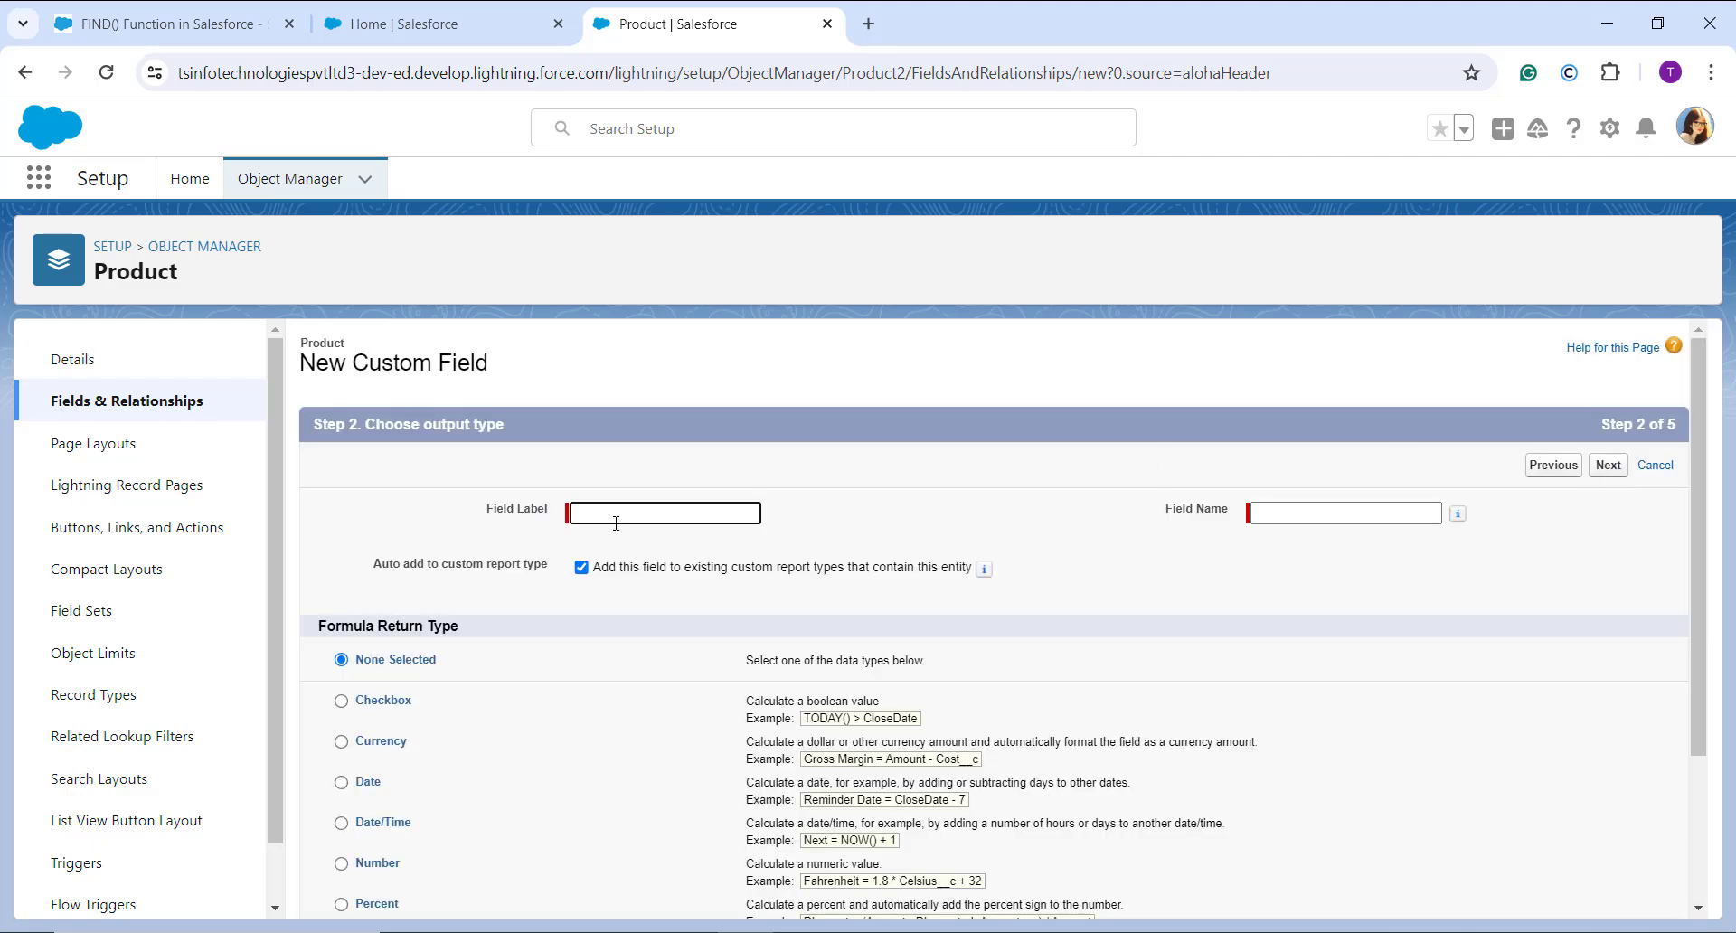
pyautogui.write('Product Combo Type')
pyautogui.click(1058, 588)
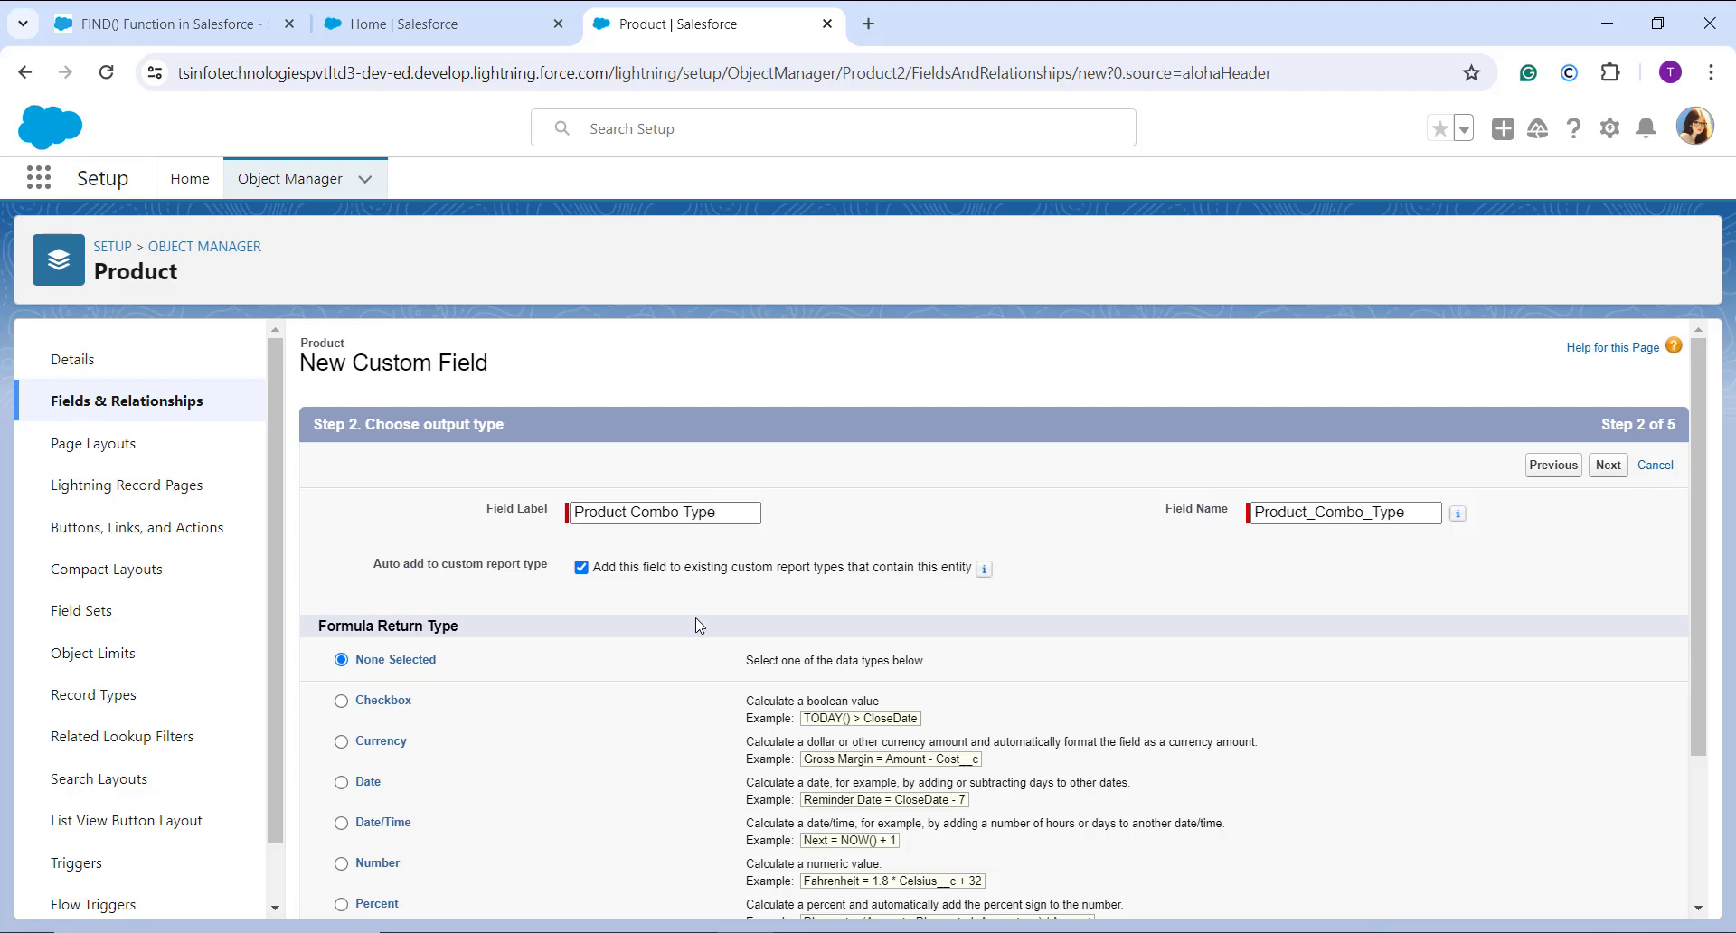
pyautogui.scroll(-3, 699, 620)
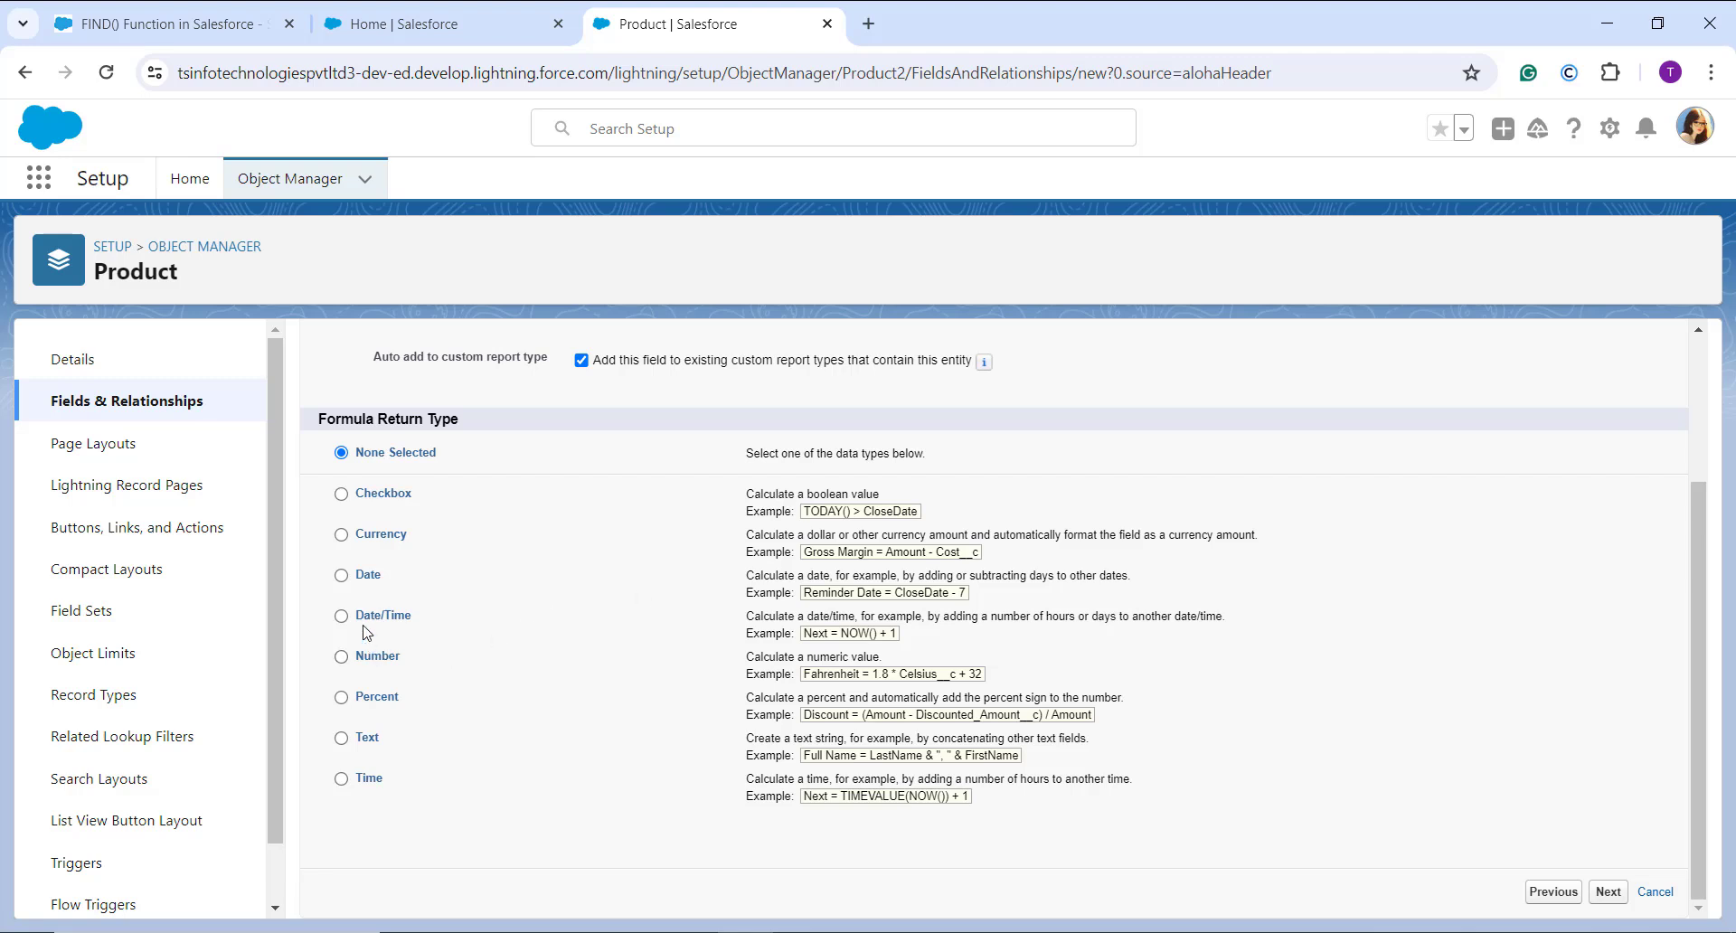
pyautogui.click(366, 737)
pyautogui.click(1609, 892)
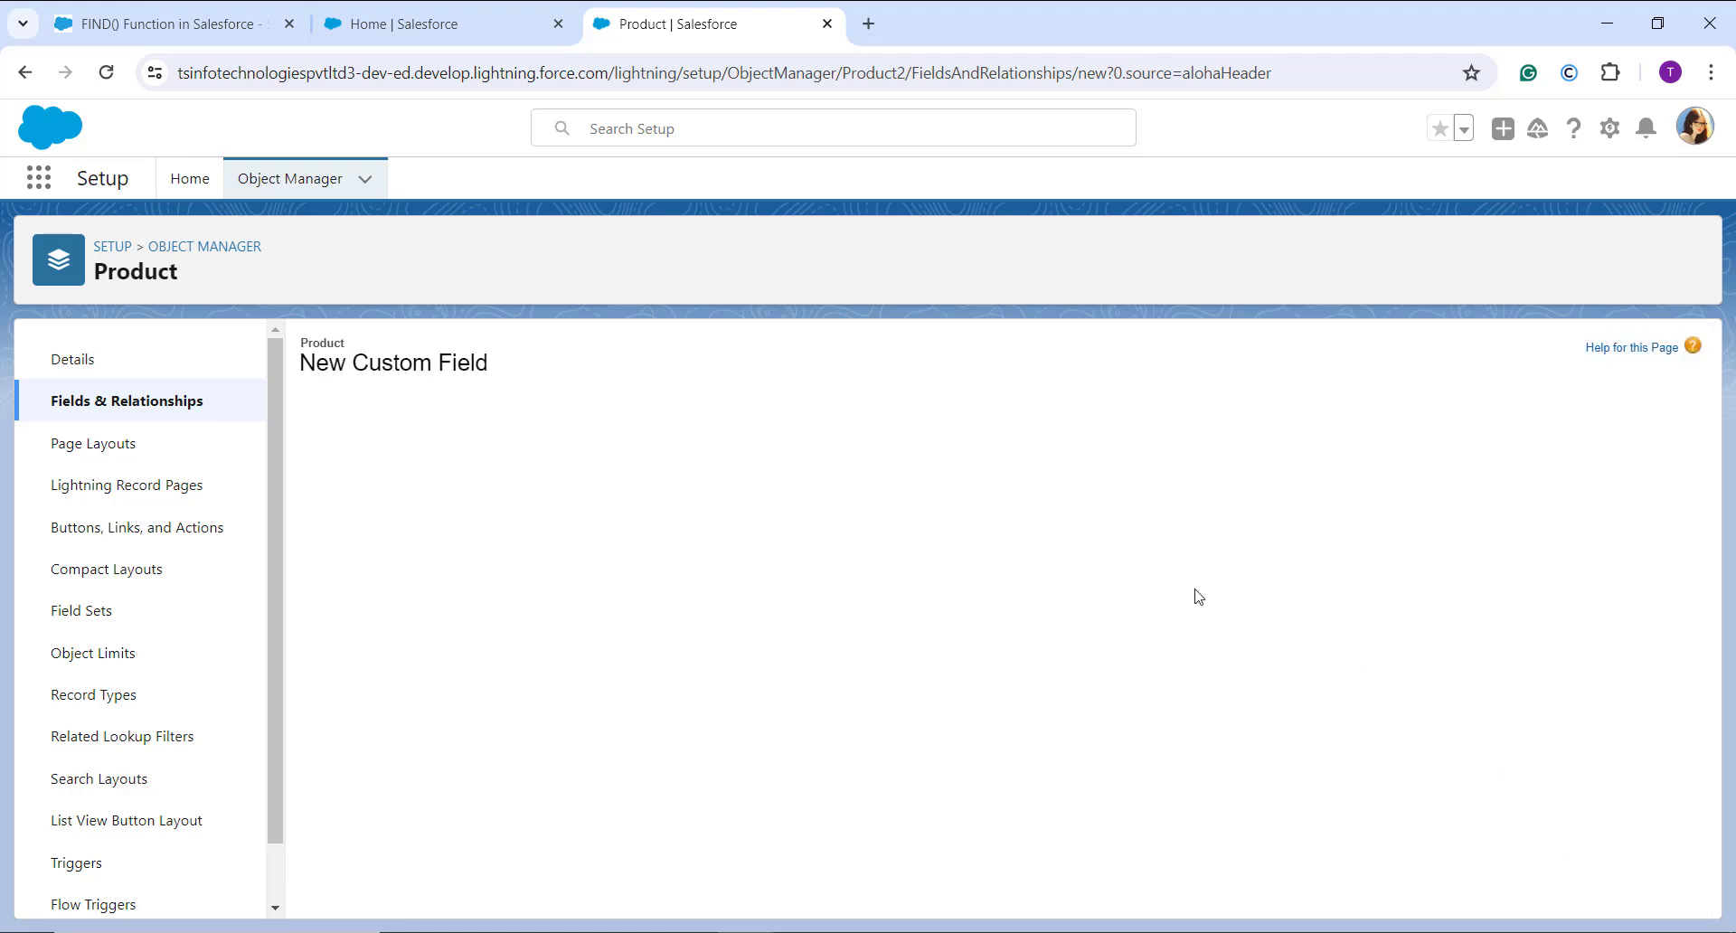
# Insert the FIND function from the Text function category into the Product Combo Type formula.
pyautogui.scroll(-3, 820, 547)
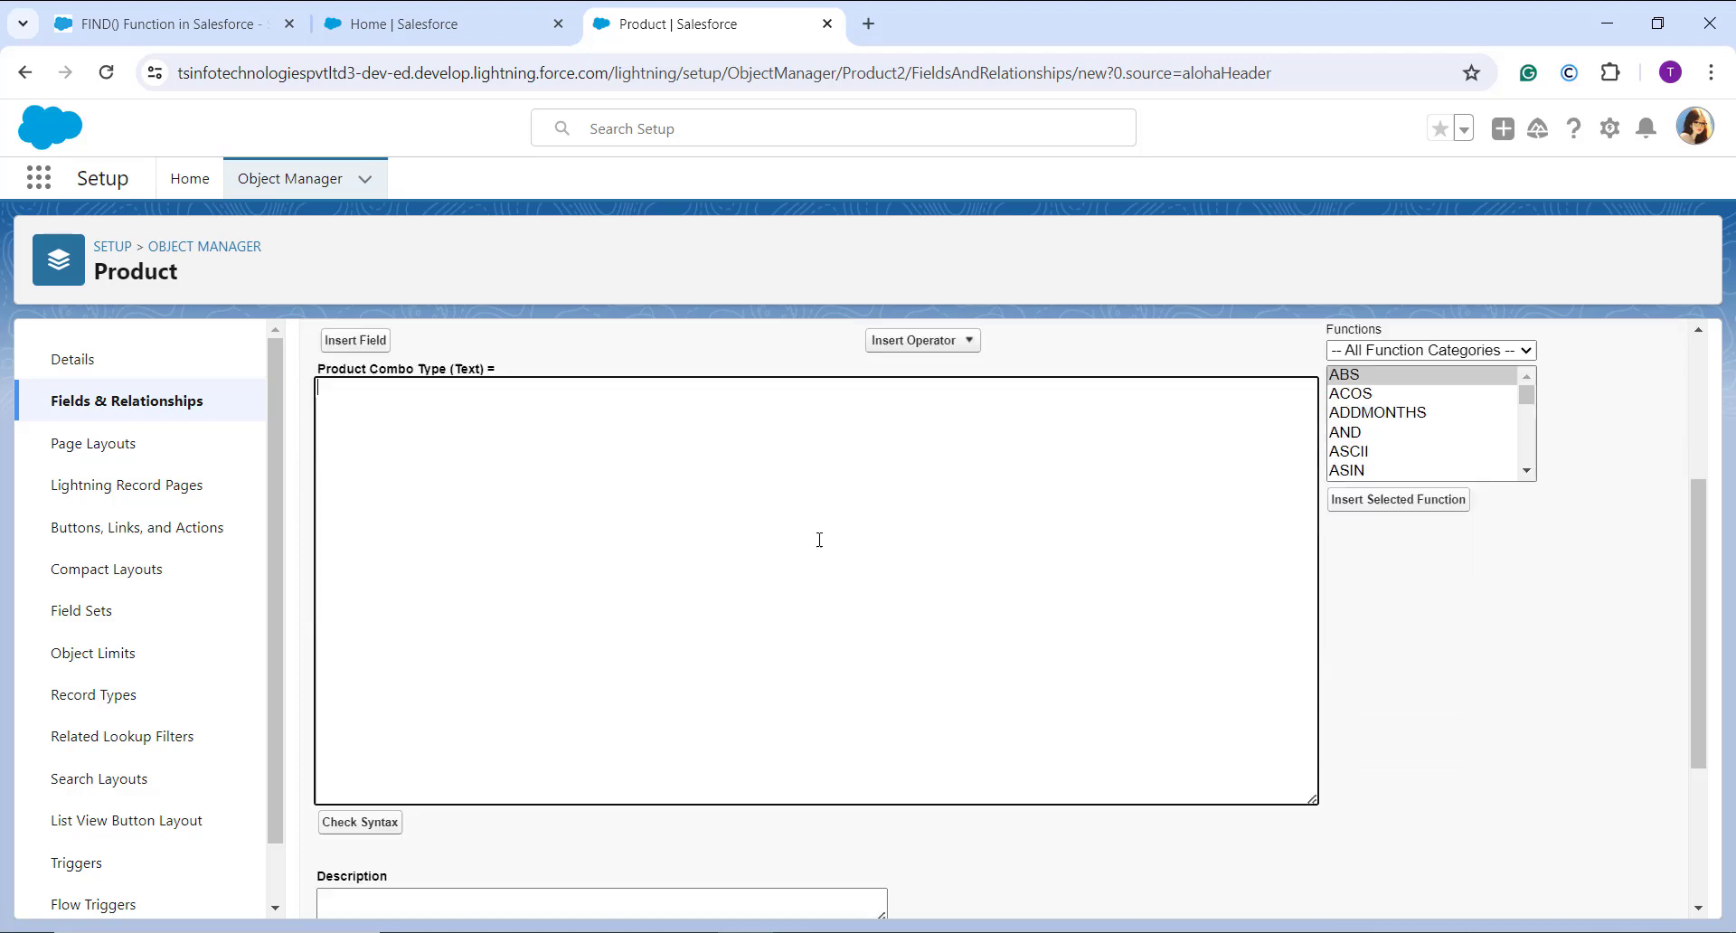
pyautogui.scroll(1, 1092, 432)
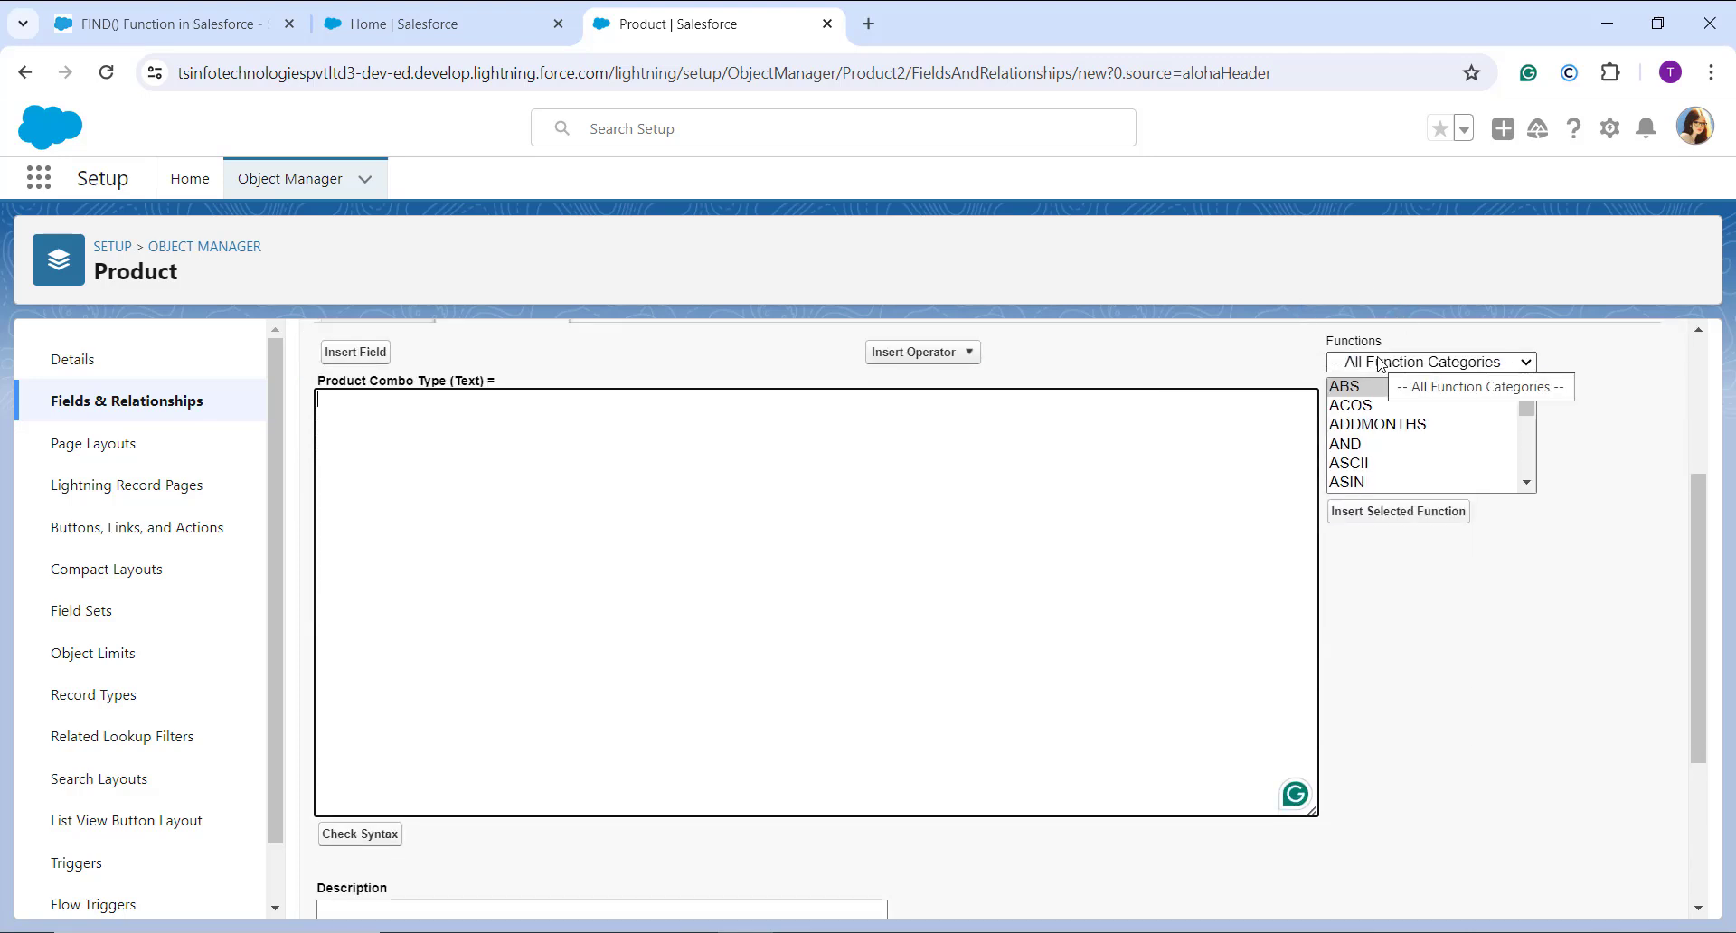
pyautogui.click(1381, 362)
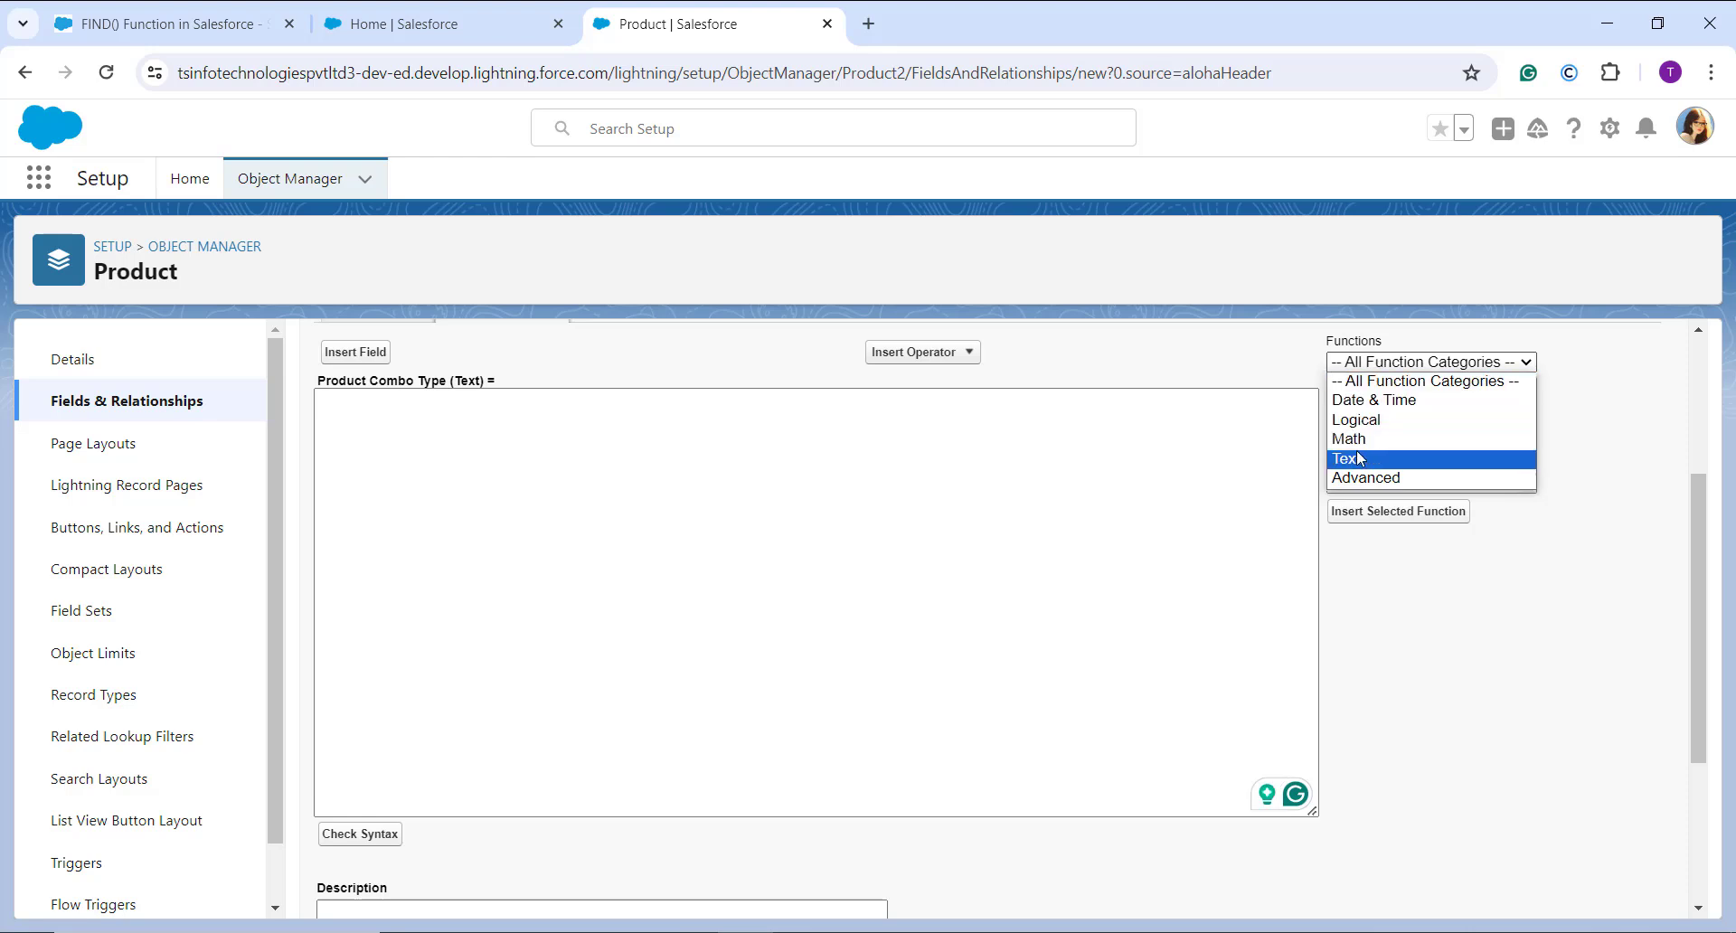
pyautogui.click(1359, 458)
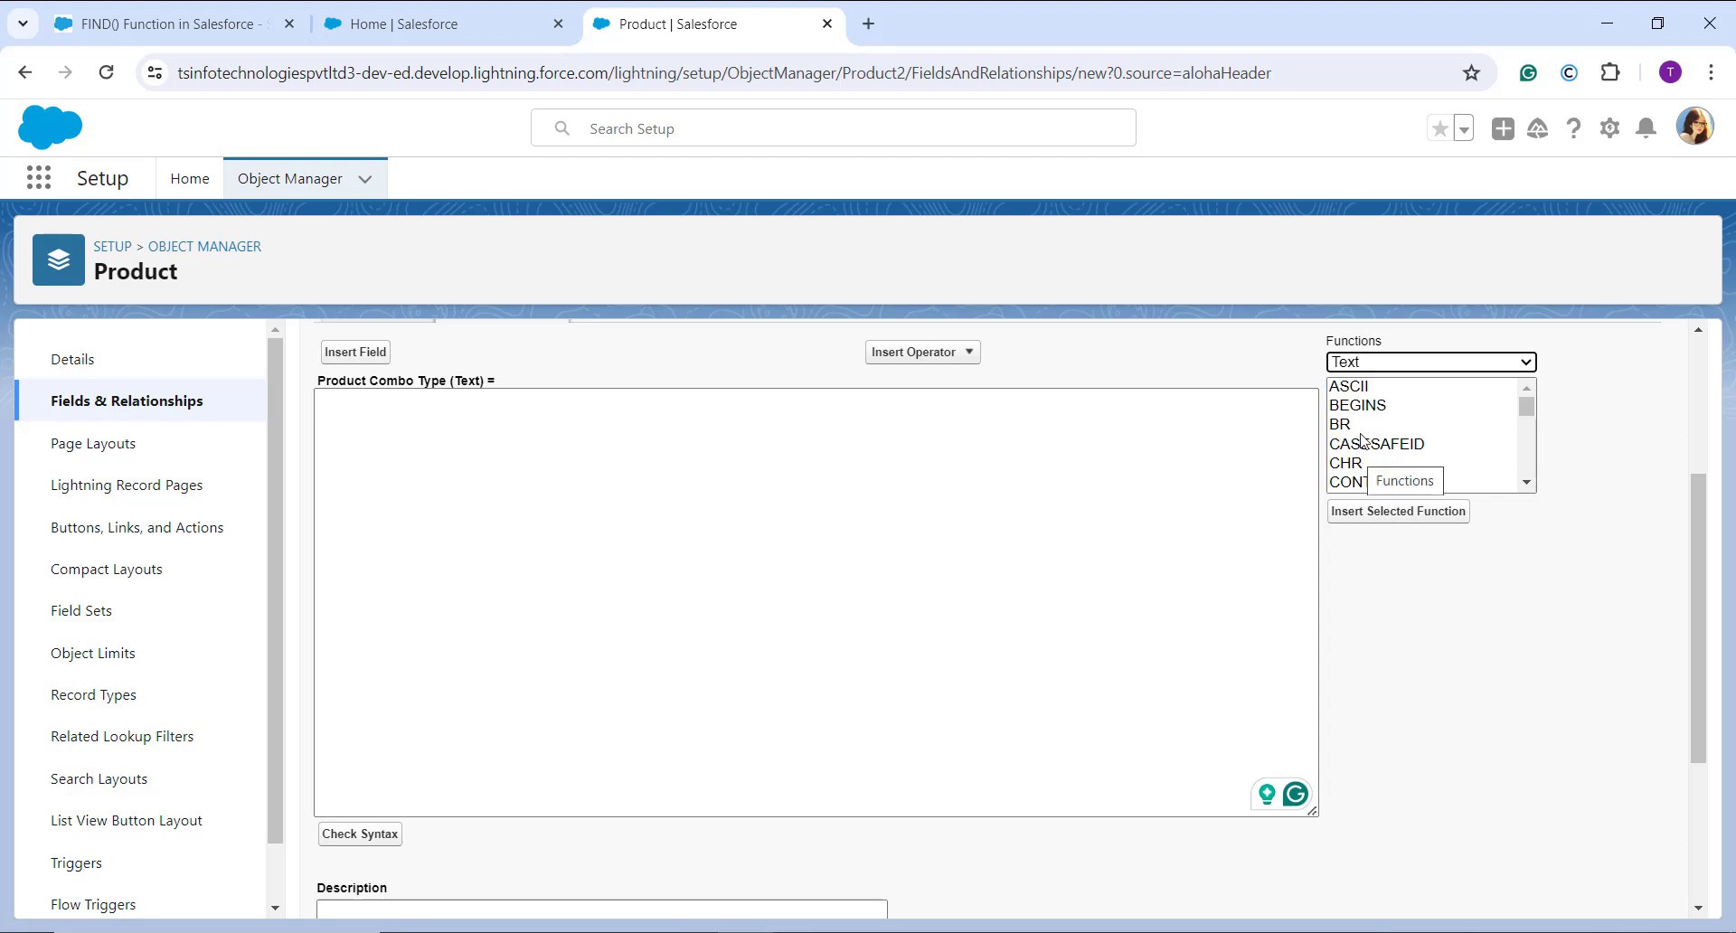
pyautogui.scroll(-1, 1376, 436)
pyautogui.scroll(-2, 1376, 436)
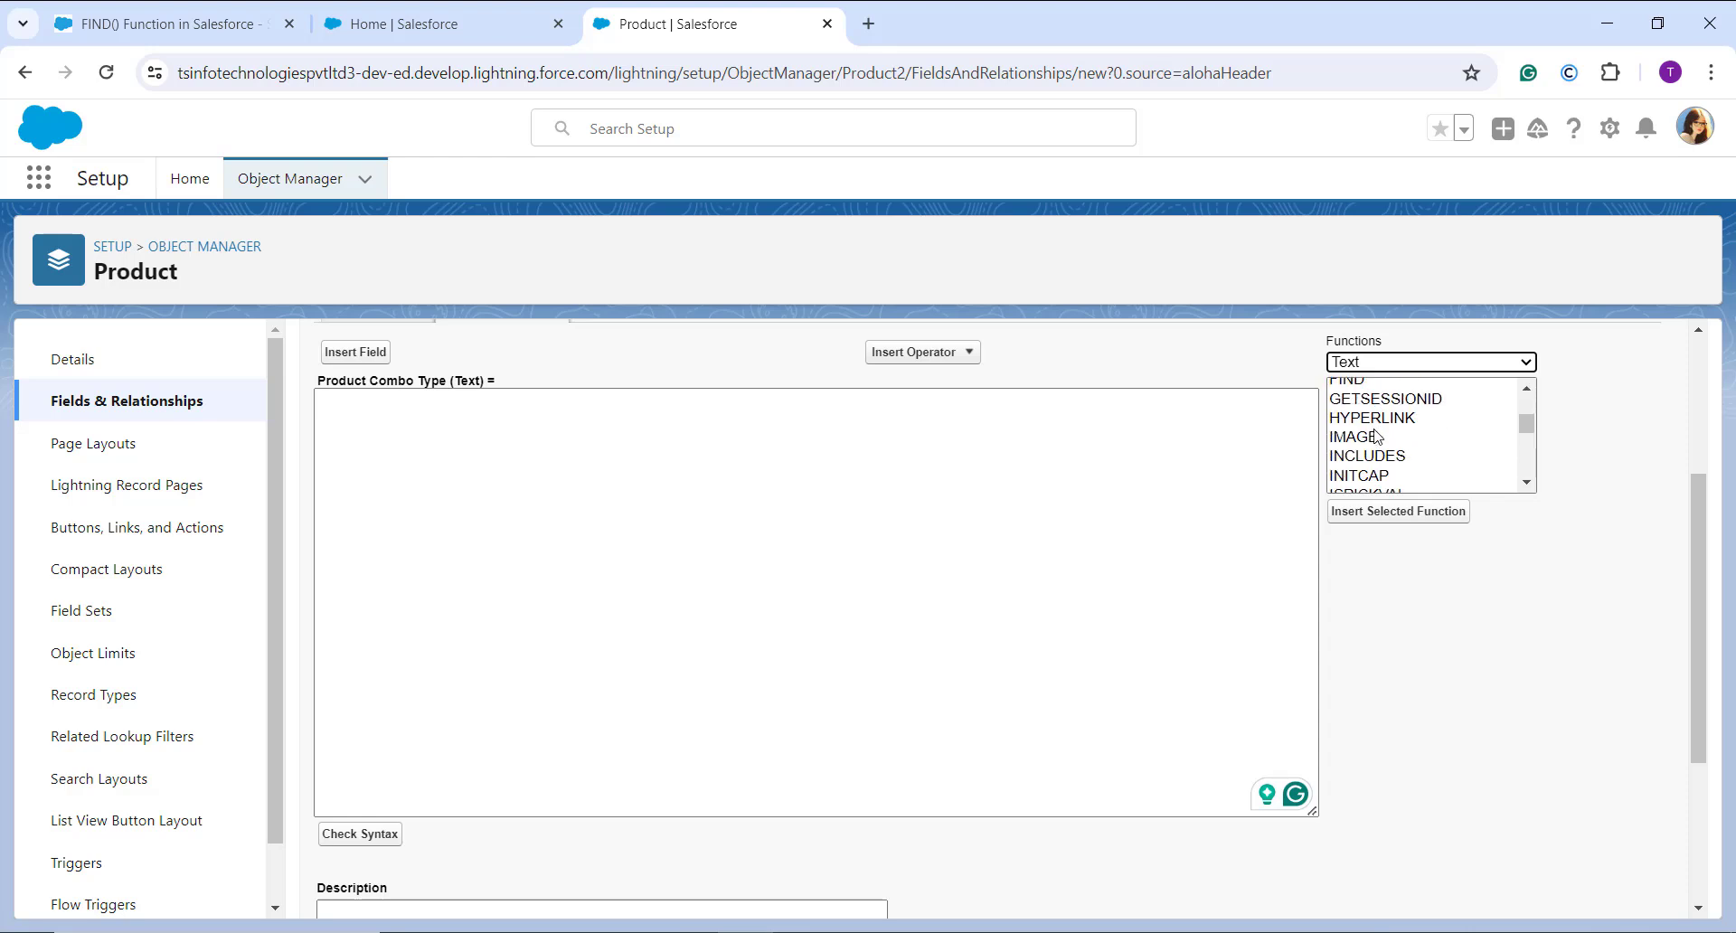
pyautogui.click(1353, 387)
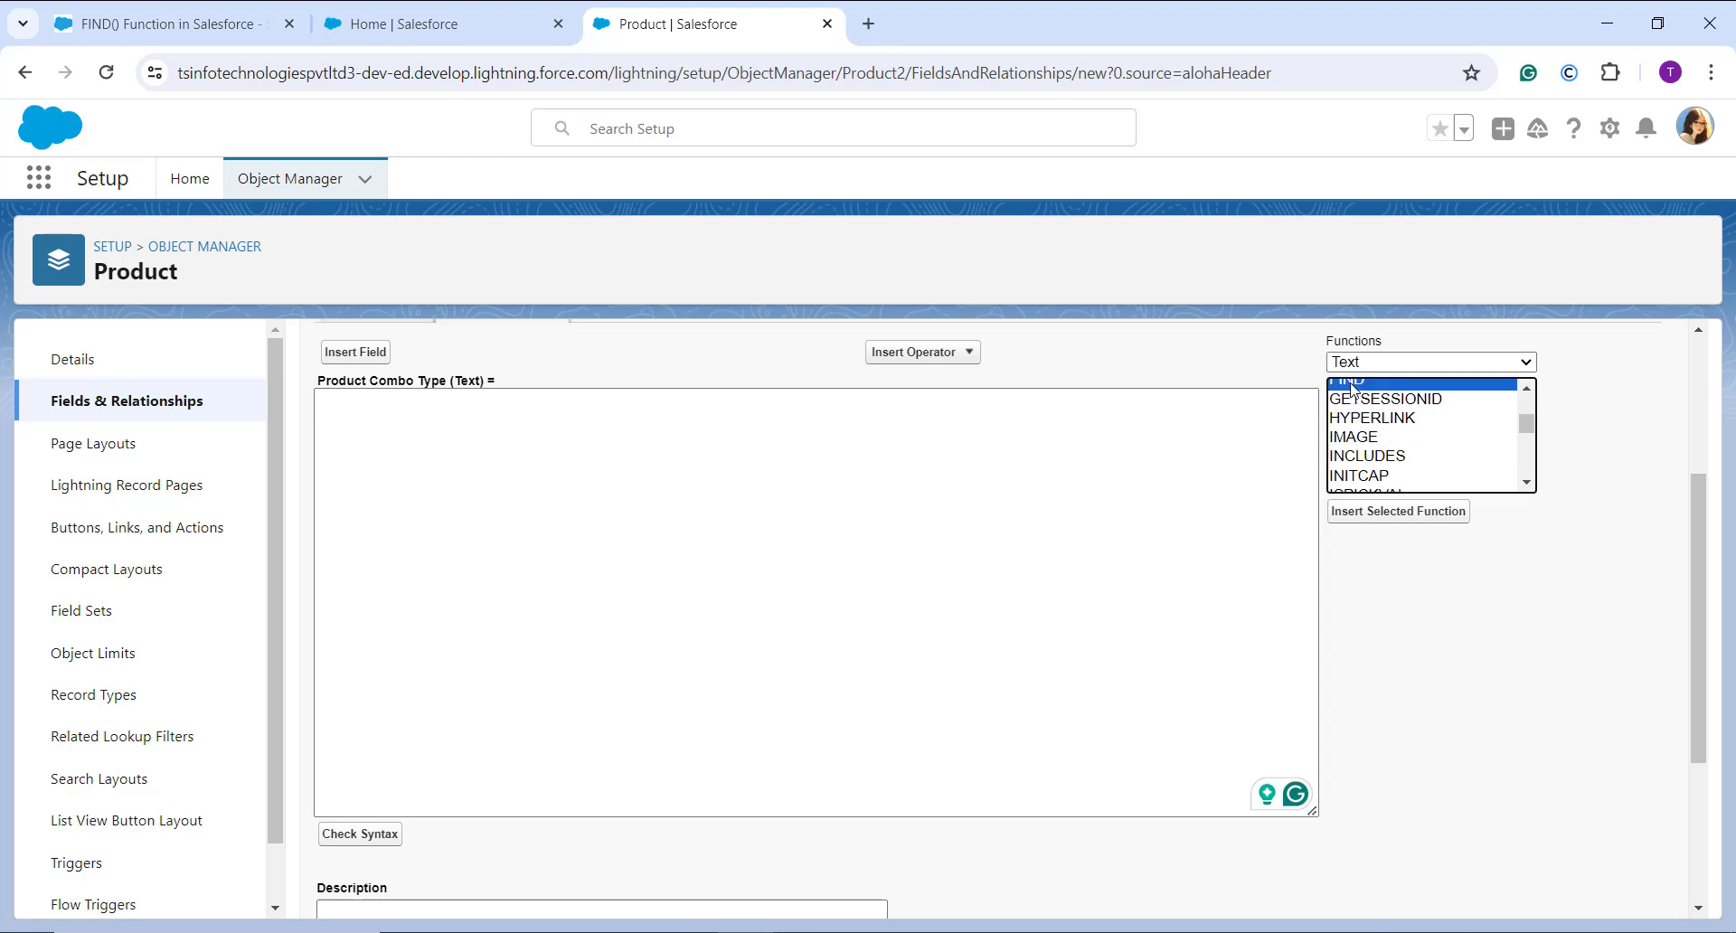
pyautogui.click(1393, 513)
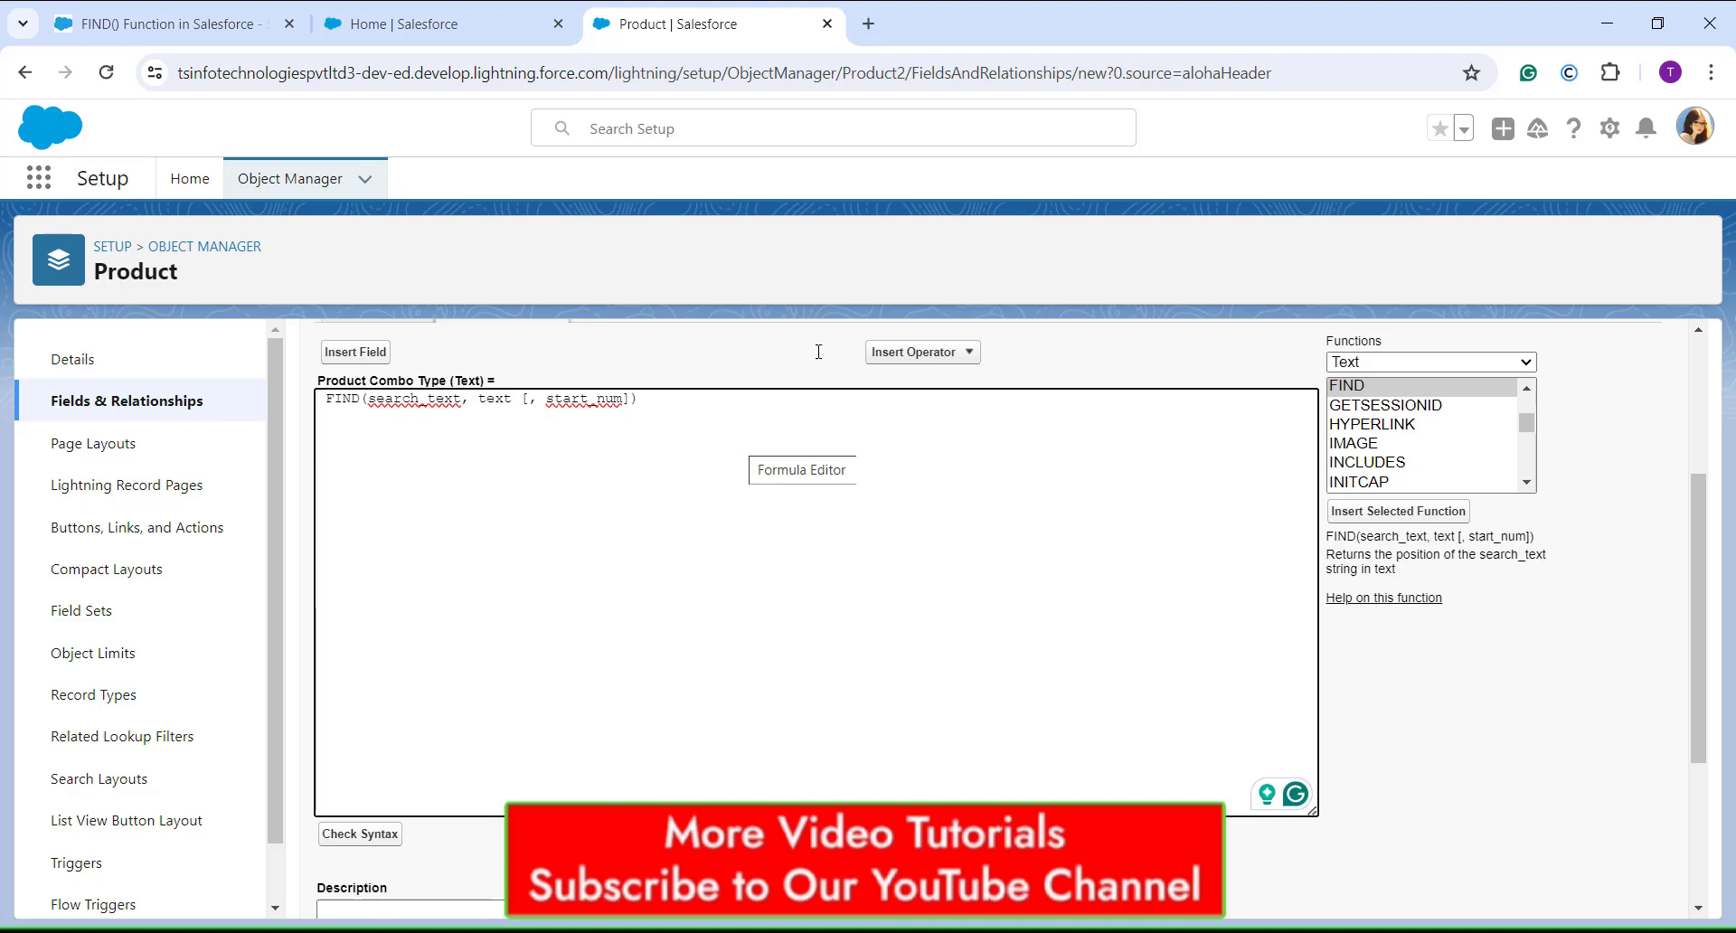
# Replace the formula with IF(FIND('bundle', Product_Description__c) > 0 || FIND('combo', Product_Description__c) > 0, 'Combo Product', 'Single Product') and check its syntax.
pyautogui.hotkey('ctrl', 'a')
pyautogui.write("IF(FIND('bundle', Product_Description__c) > 0 || FIND('combo', Product_Description__c) > 0, 'Combo Product', 'Single Product')")
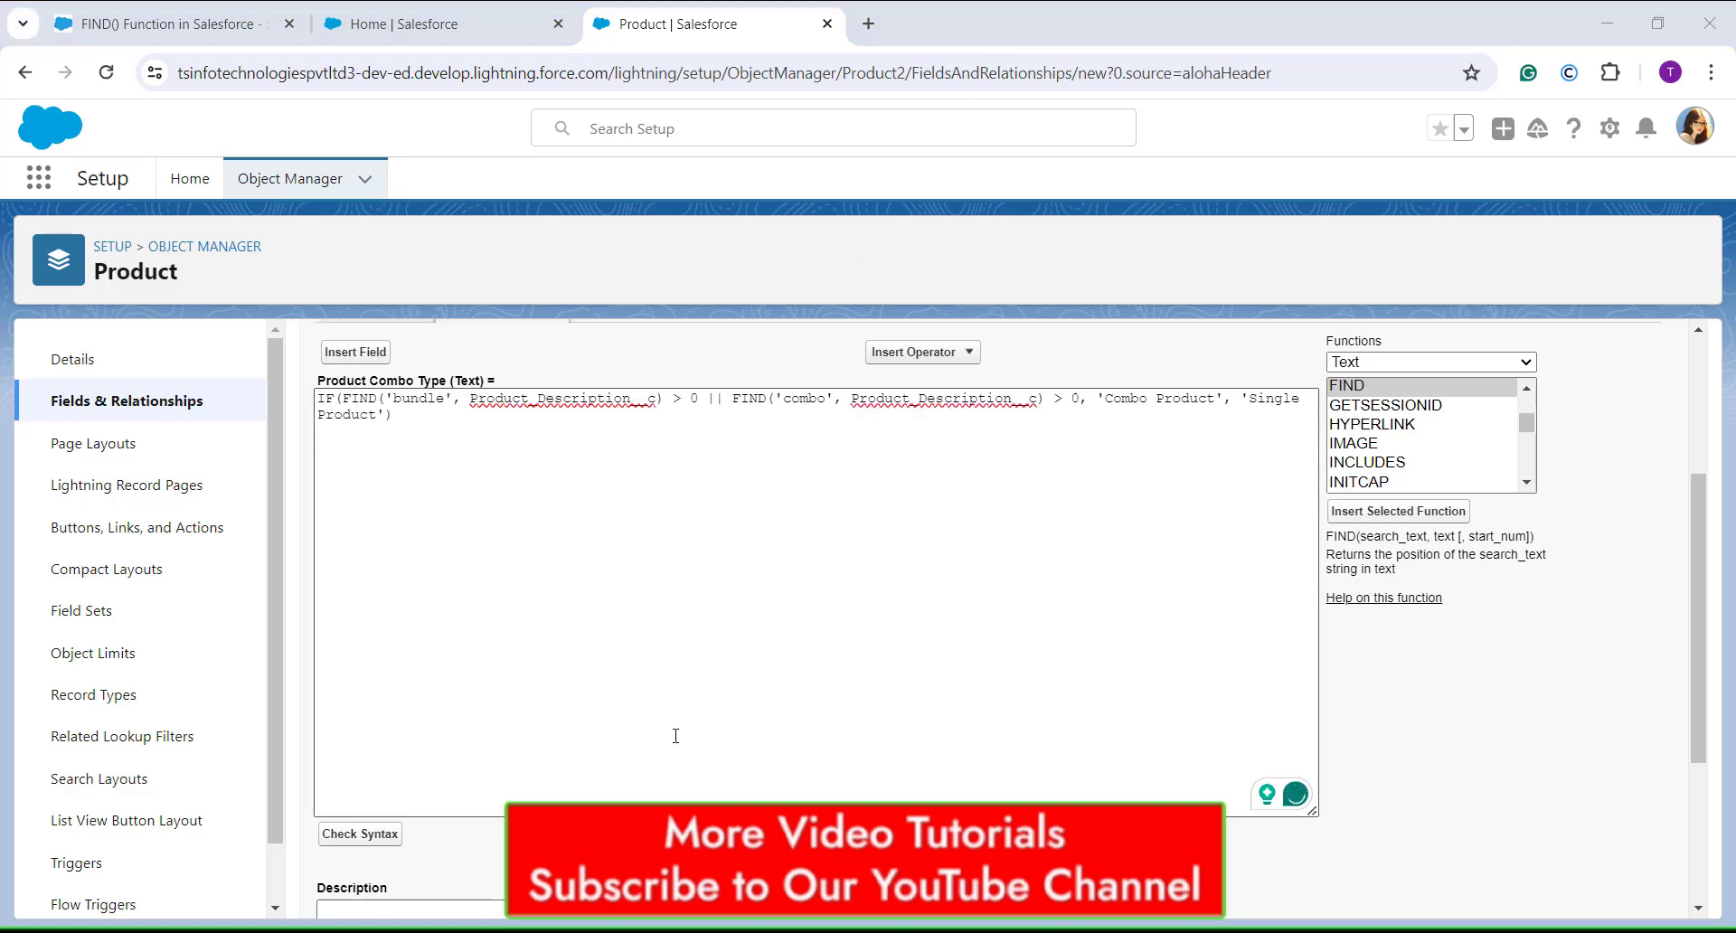
pyautogui.click(360, 834)
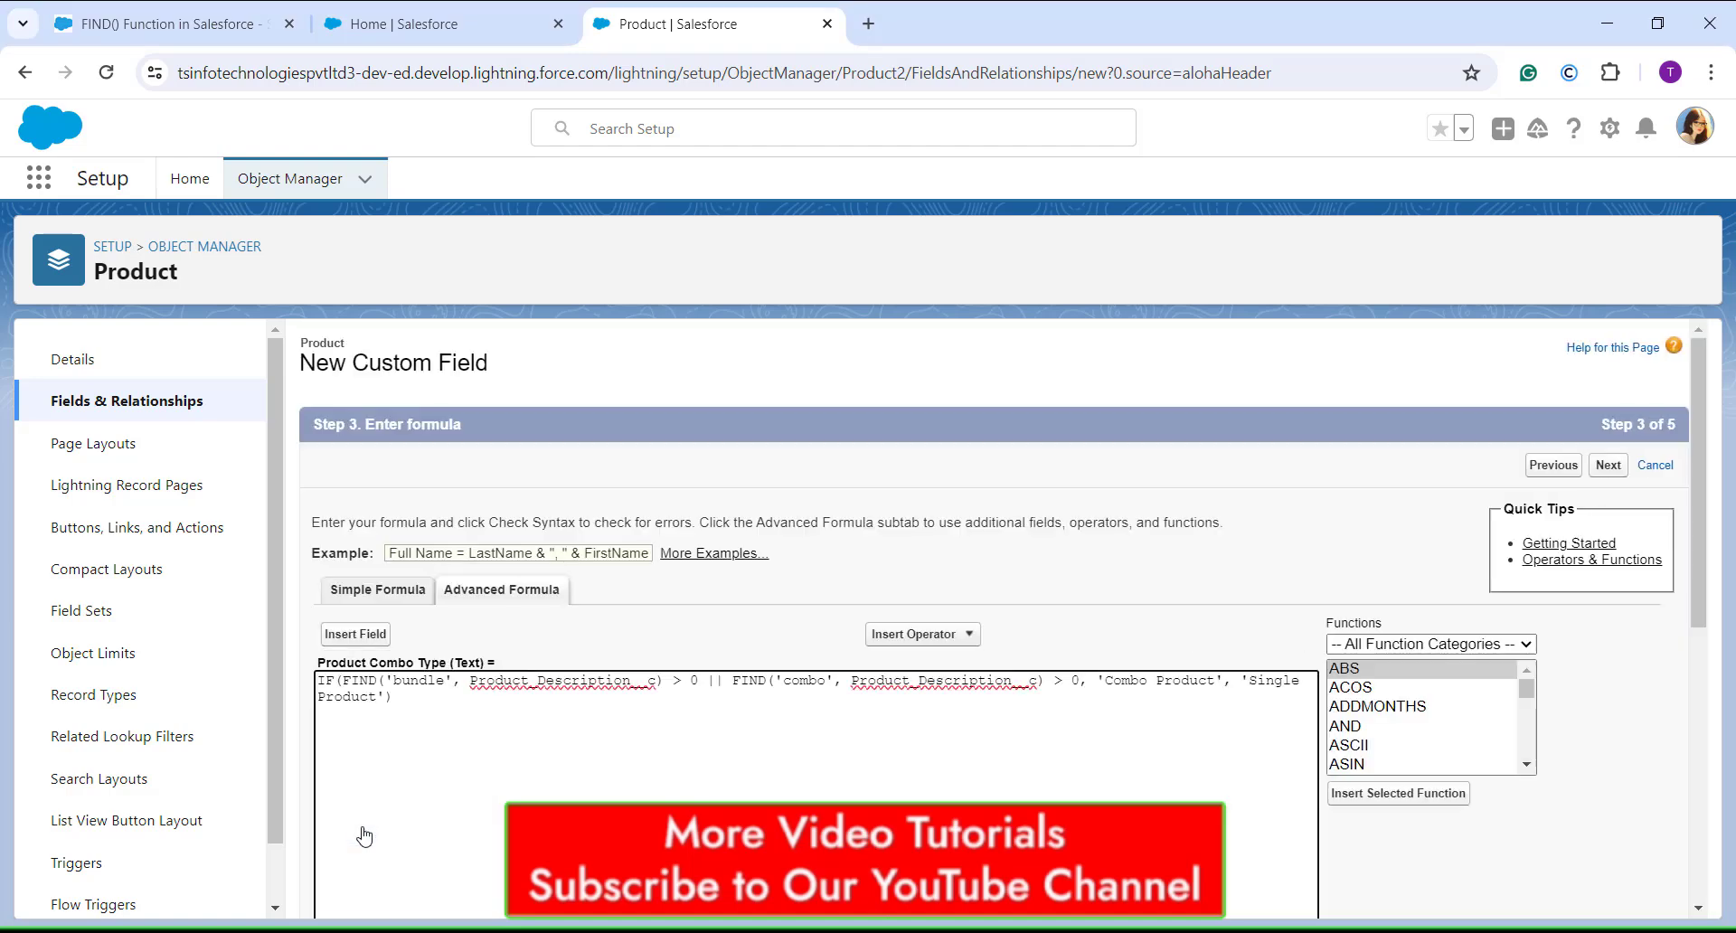
pyautogui.scroll(-7, 365, 836)
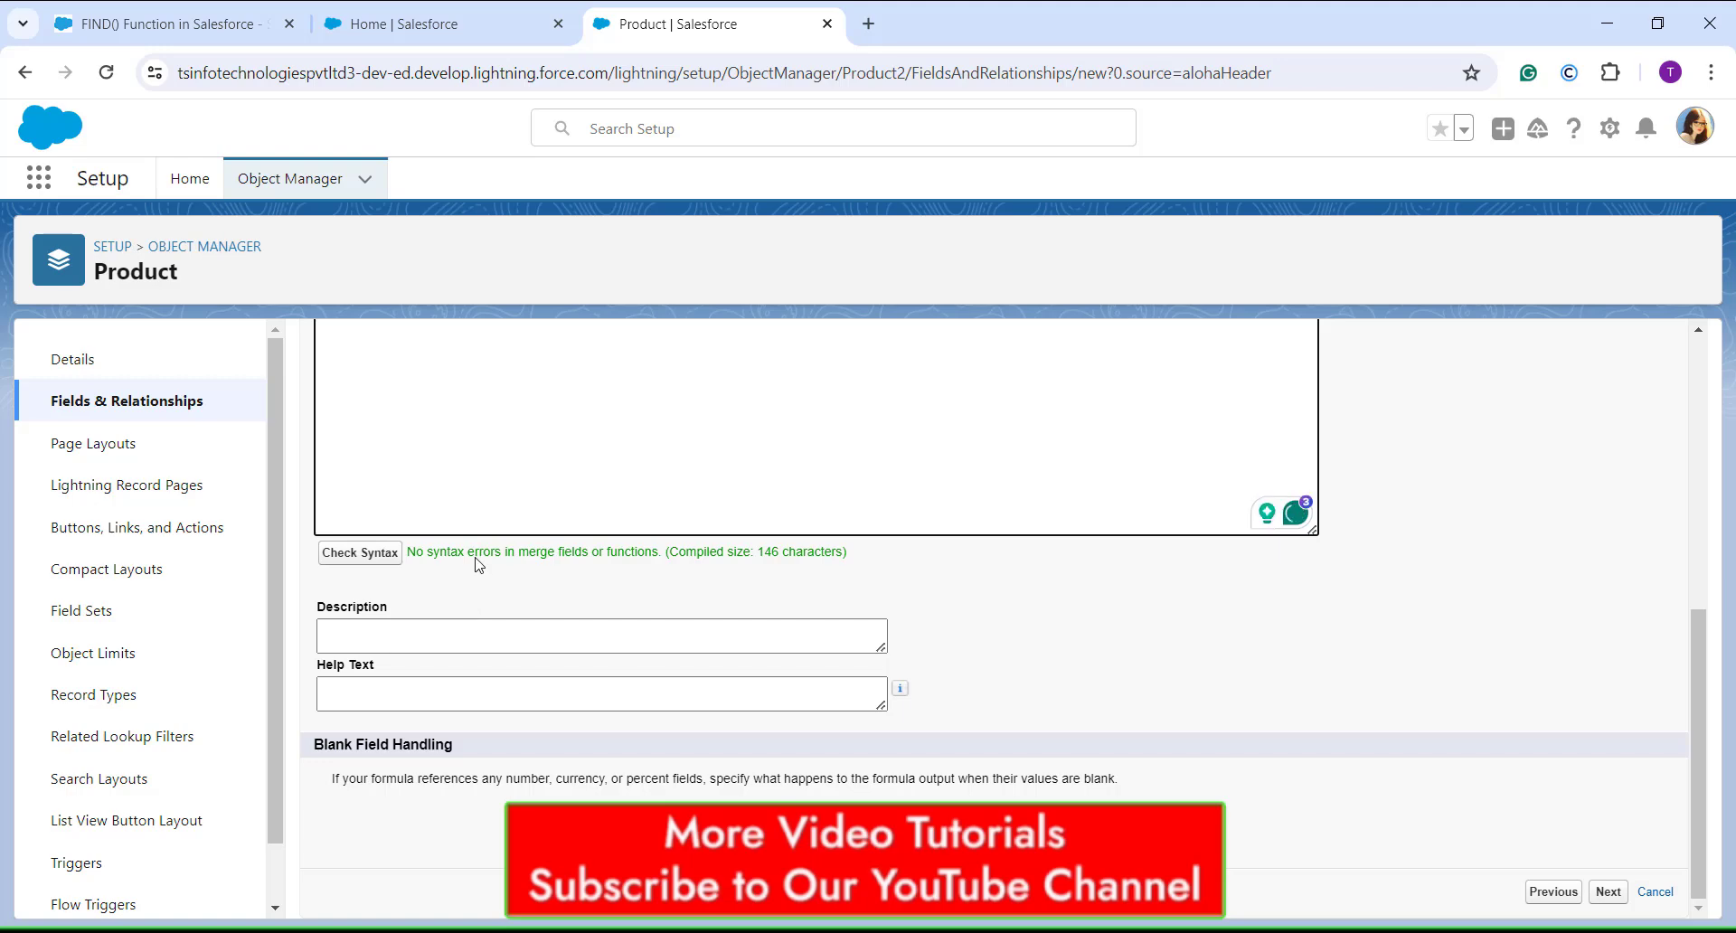
# Review the formula, accept the default field-level security and Product Layout placement, and save the Product Combo Type field.
pyautogui.scroll(5, 479, 565)
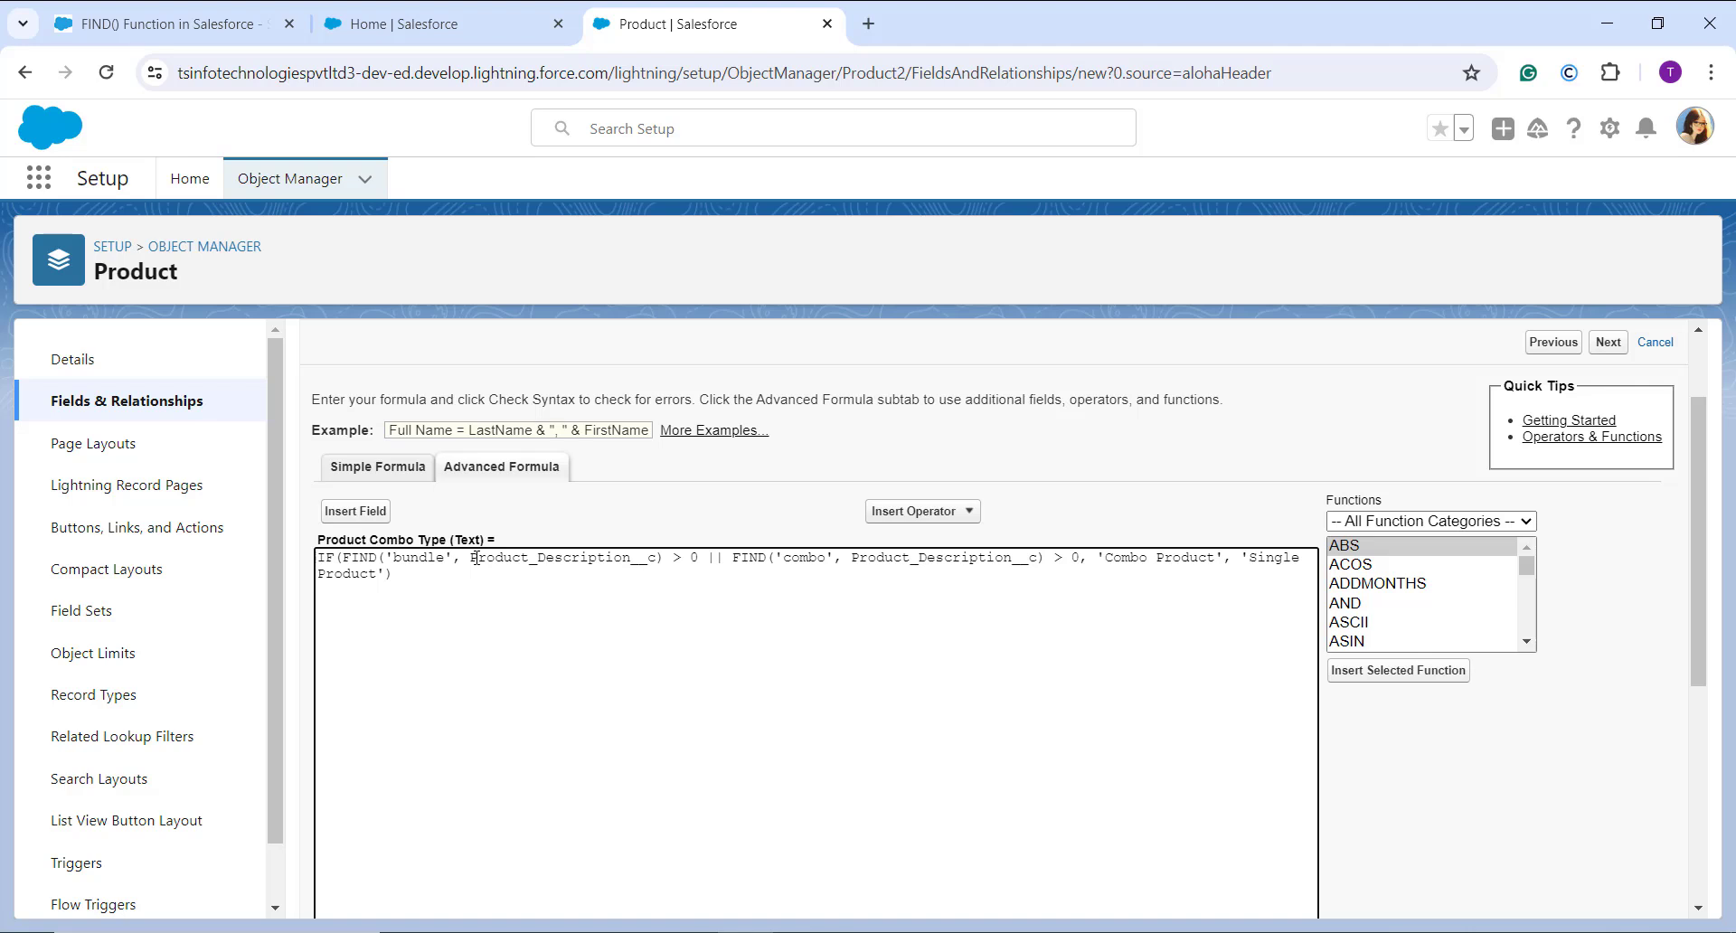
pyautogui.scroll(-5, 476, 556)
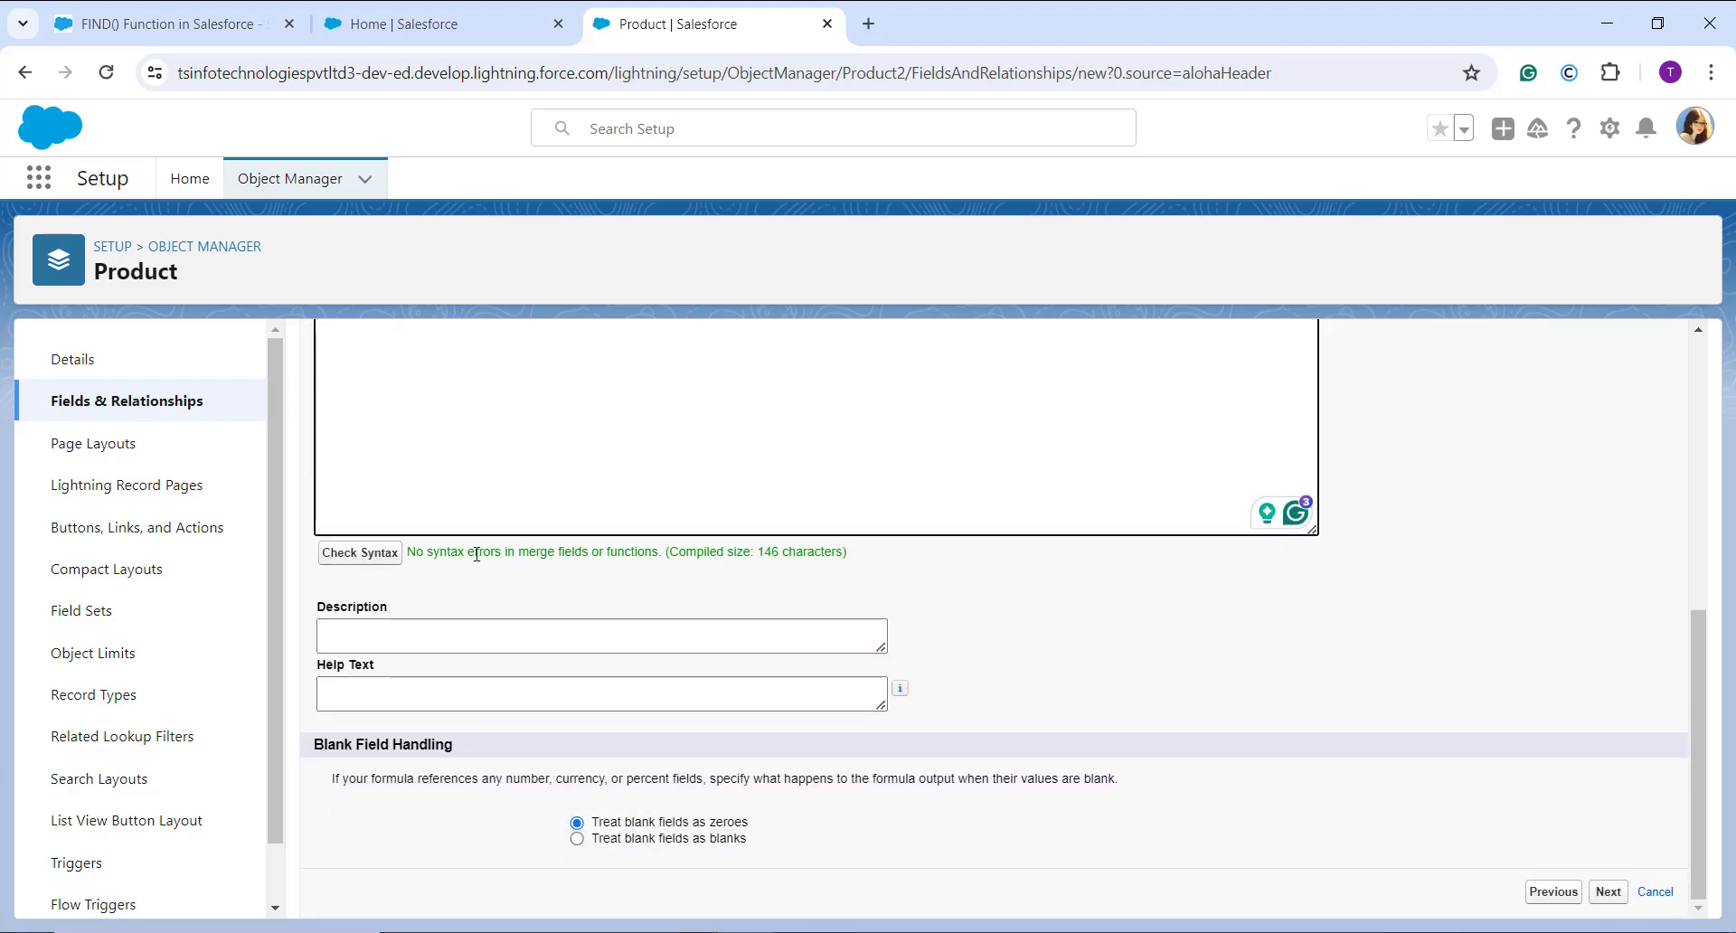
pyautogui.scroll(4, 970, 581)
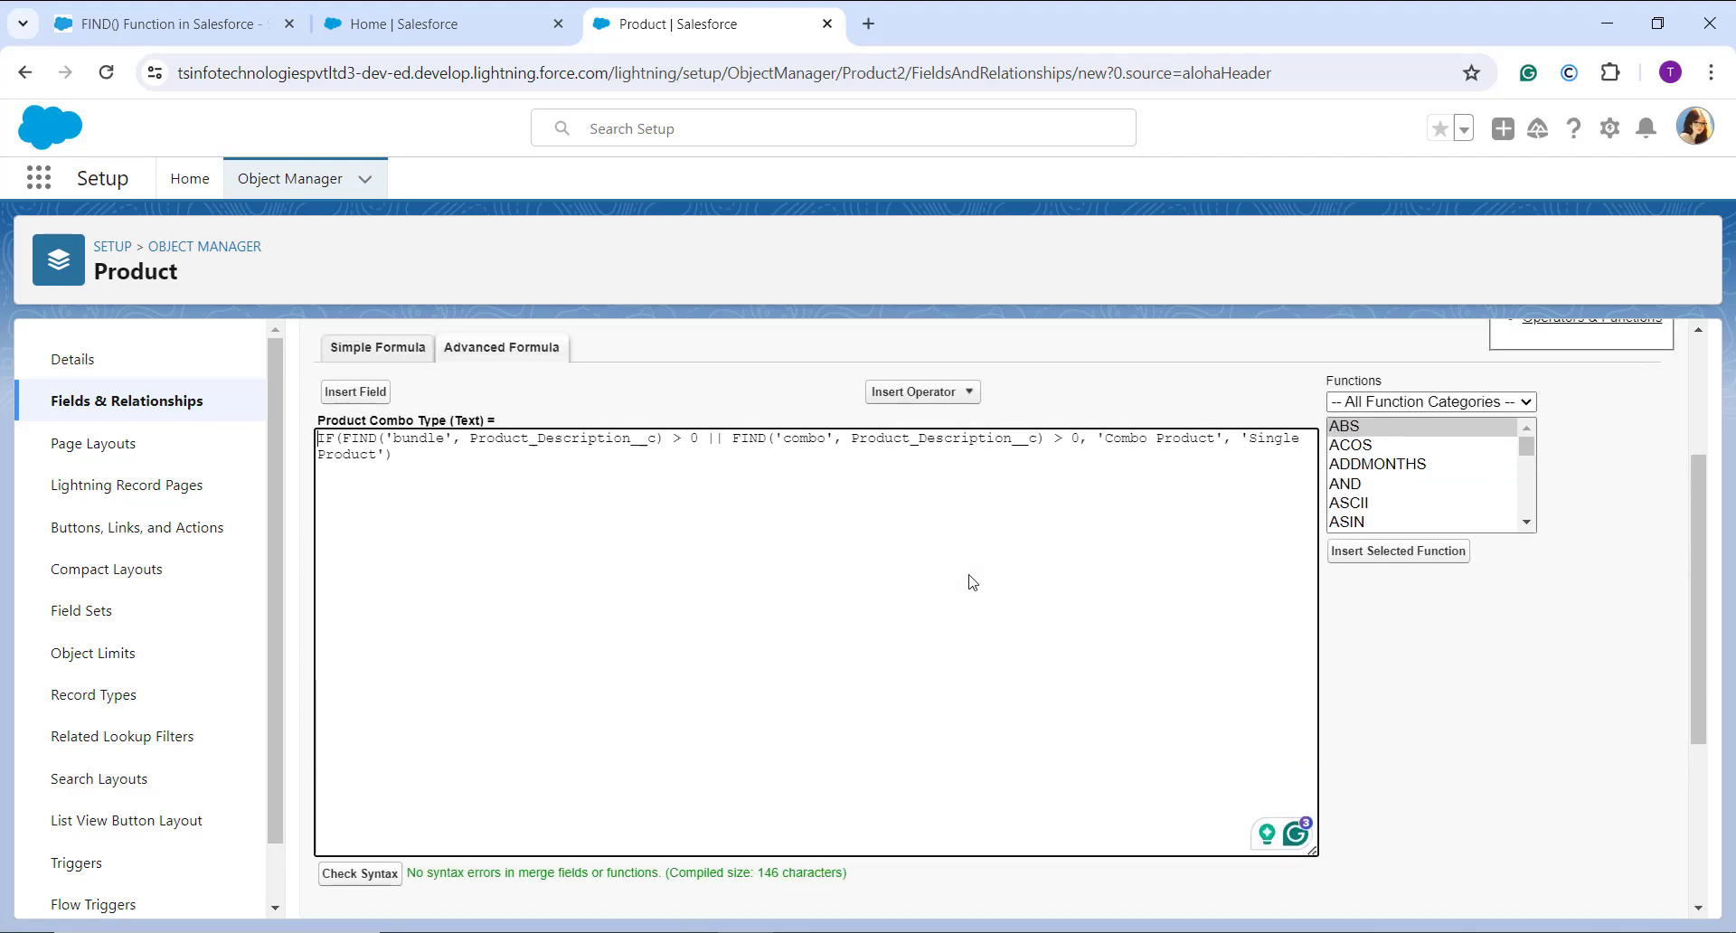
pyautogui.scroll(3, 970, 582)
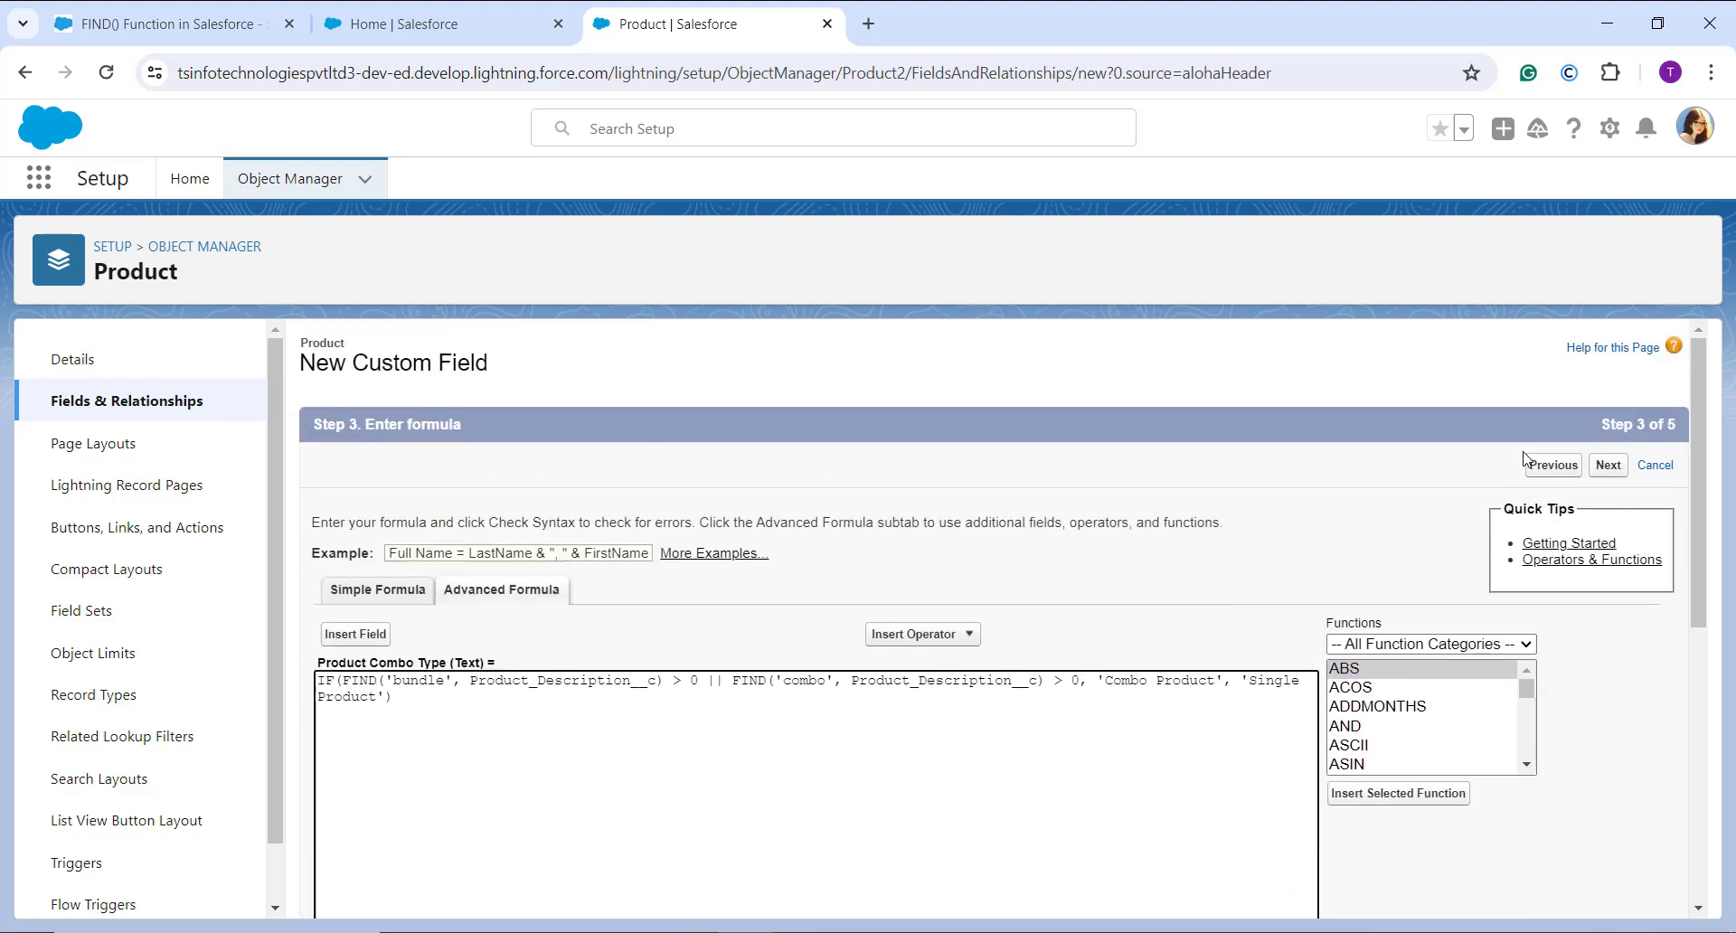
pyautogui.click(1609, 467)
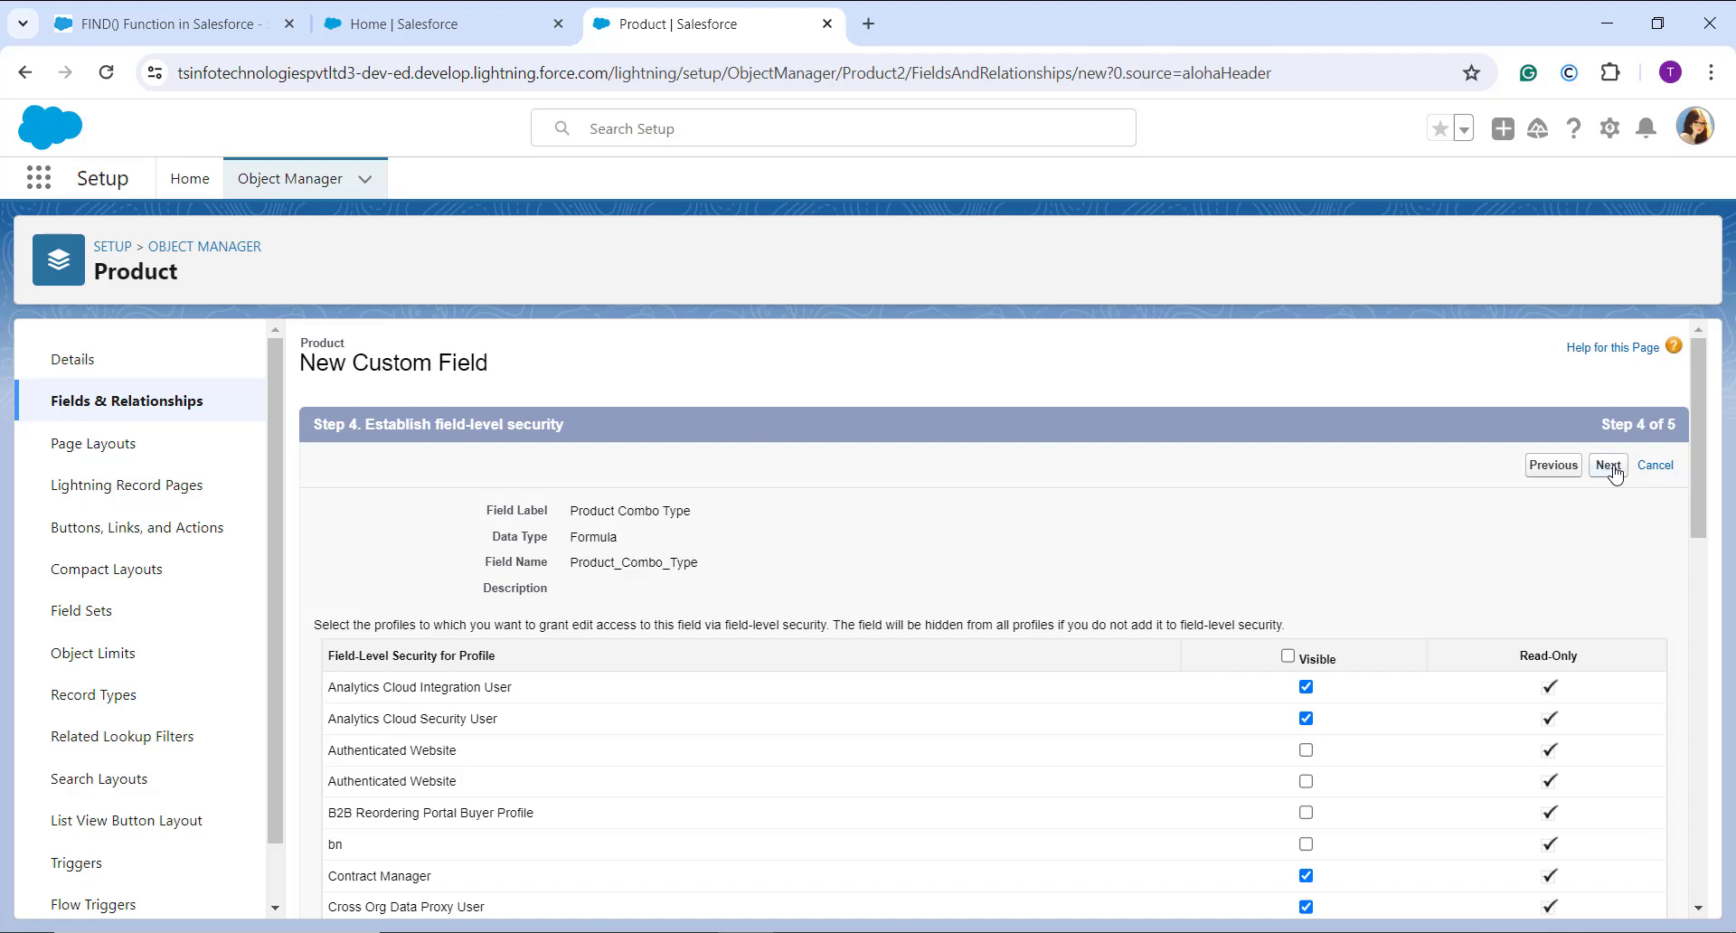
pyautogui.click(1613, 469)
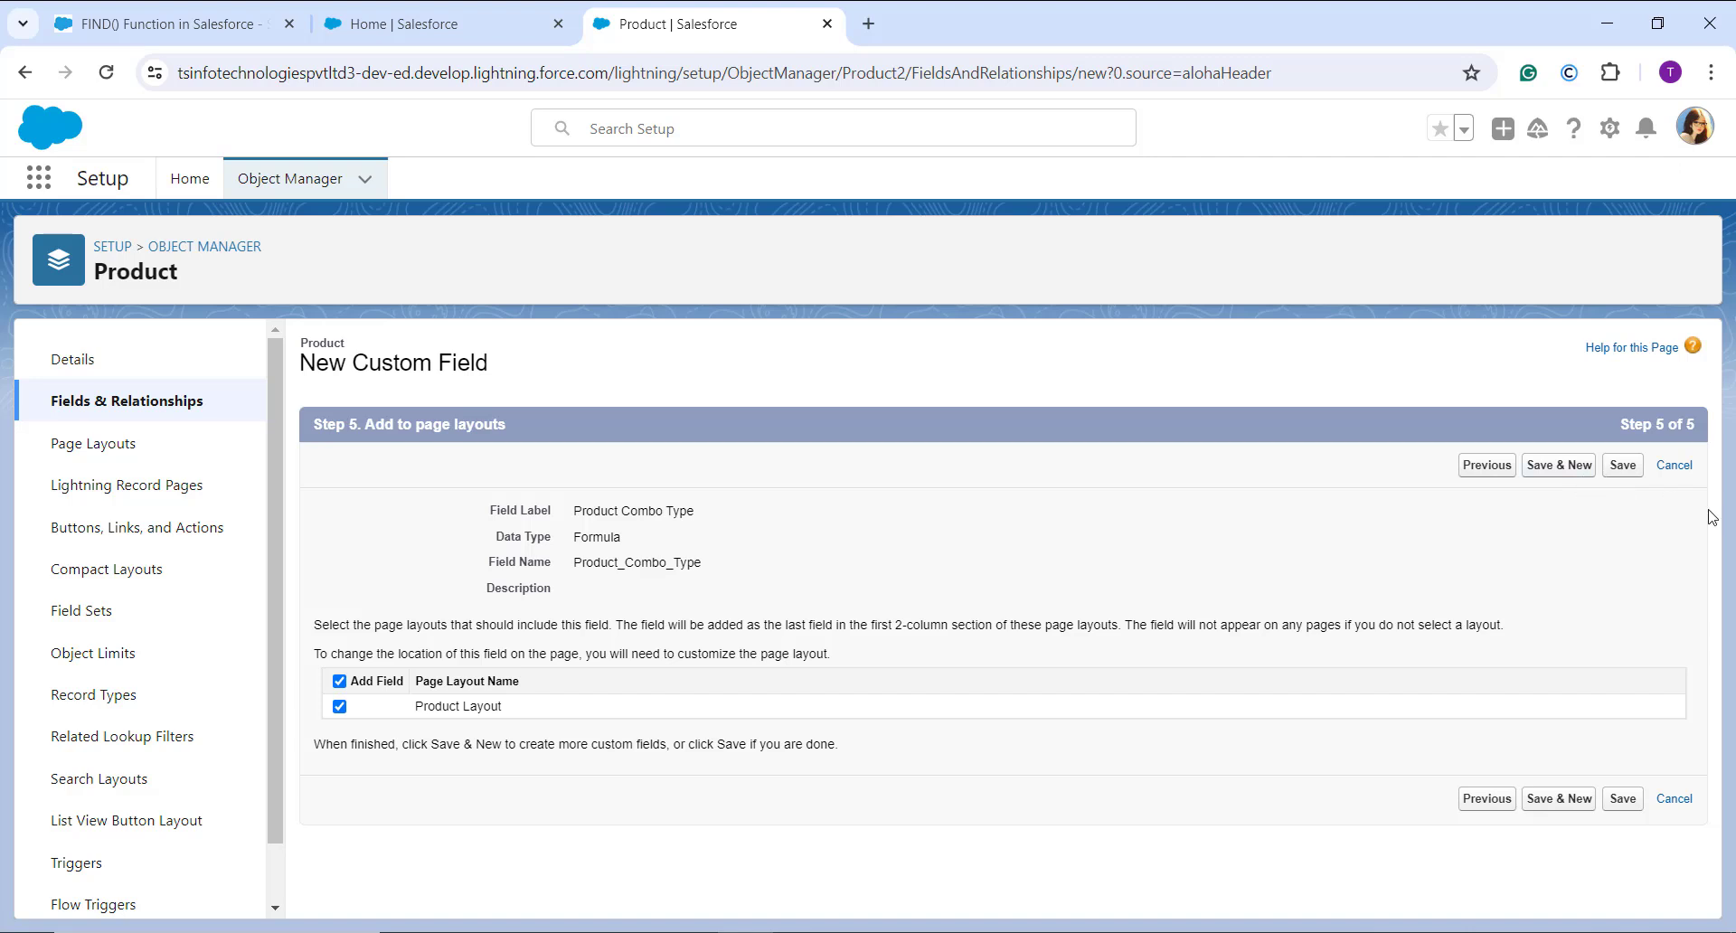
pyautogui.click(1616, 470)
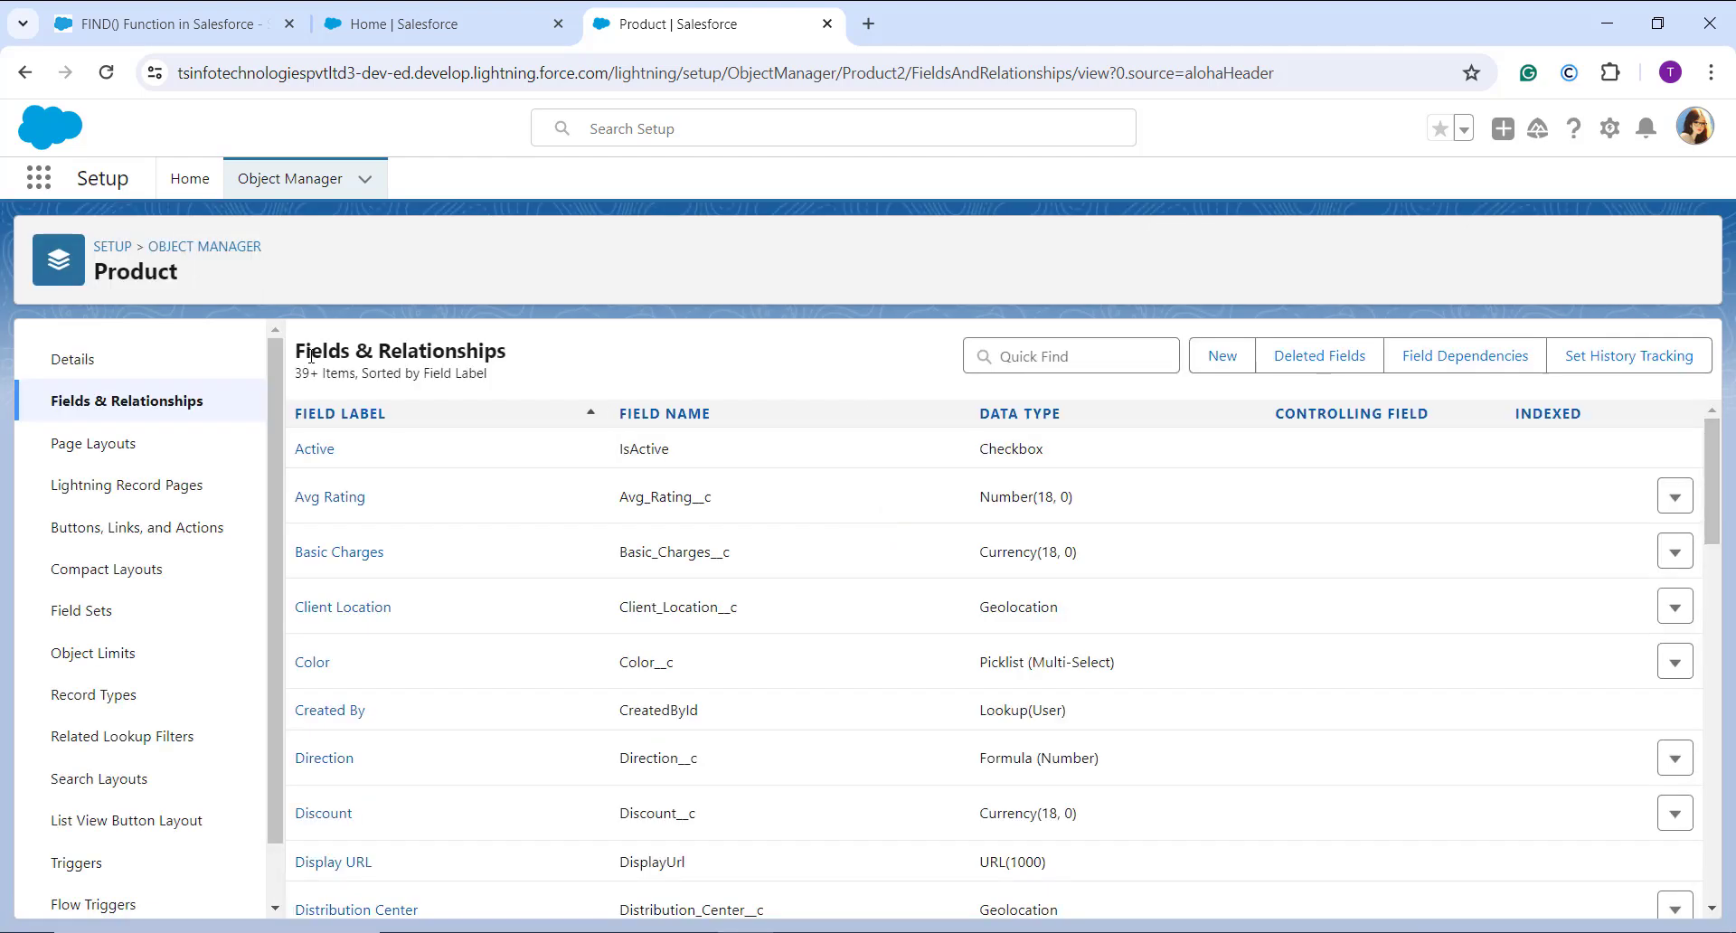
# Find Products in the app launcher and open the Apple Pie record from the recently viewed list.
pyautogui.click(41, 172)
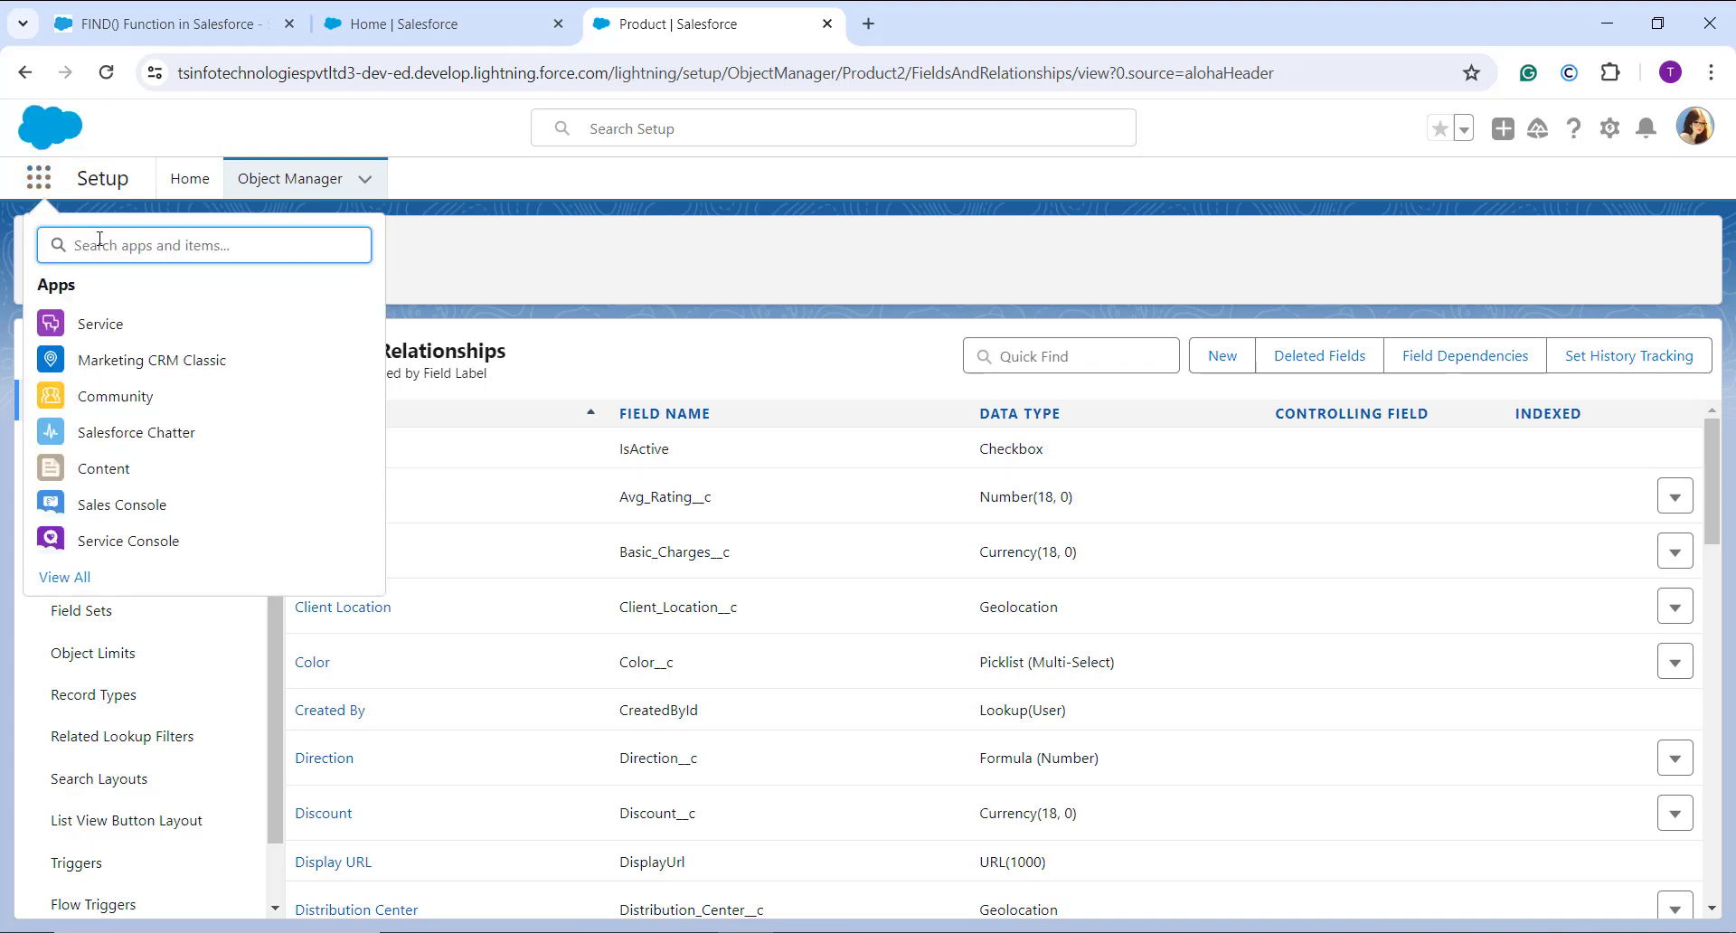
pyautogui.write('produc')
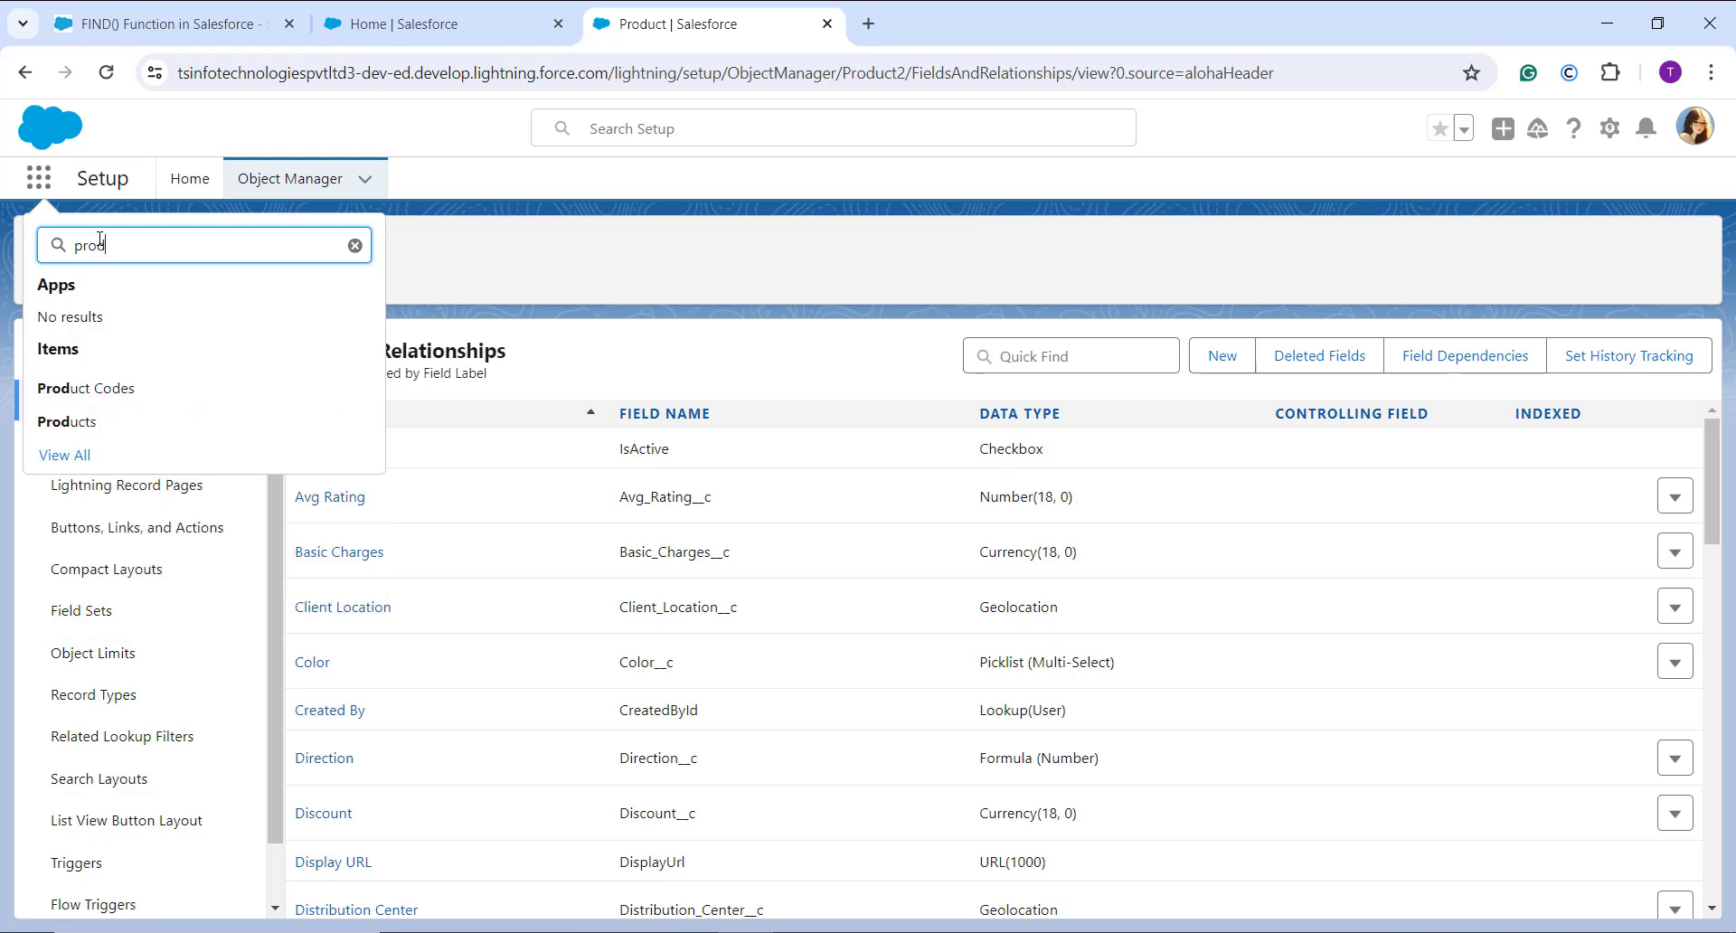
pyautogui.write('t')
pyautogui.click(67, 423)
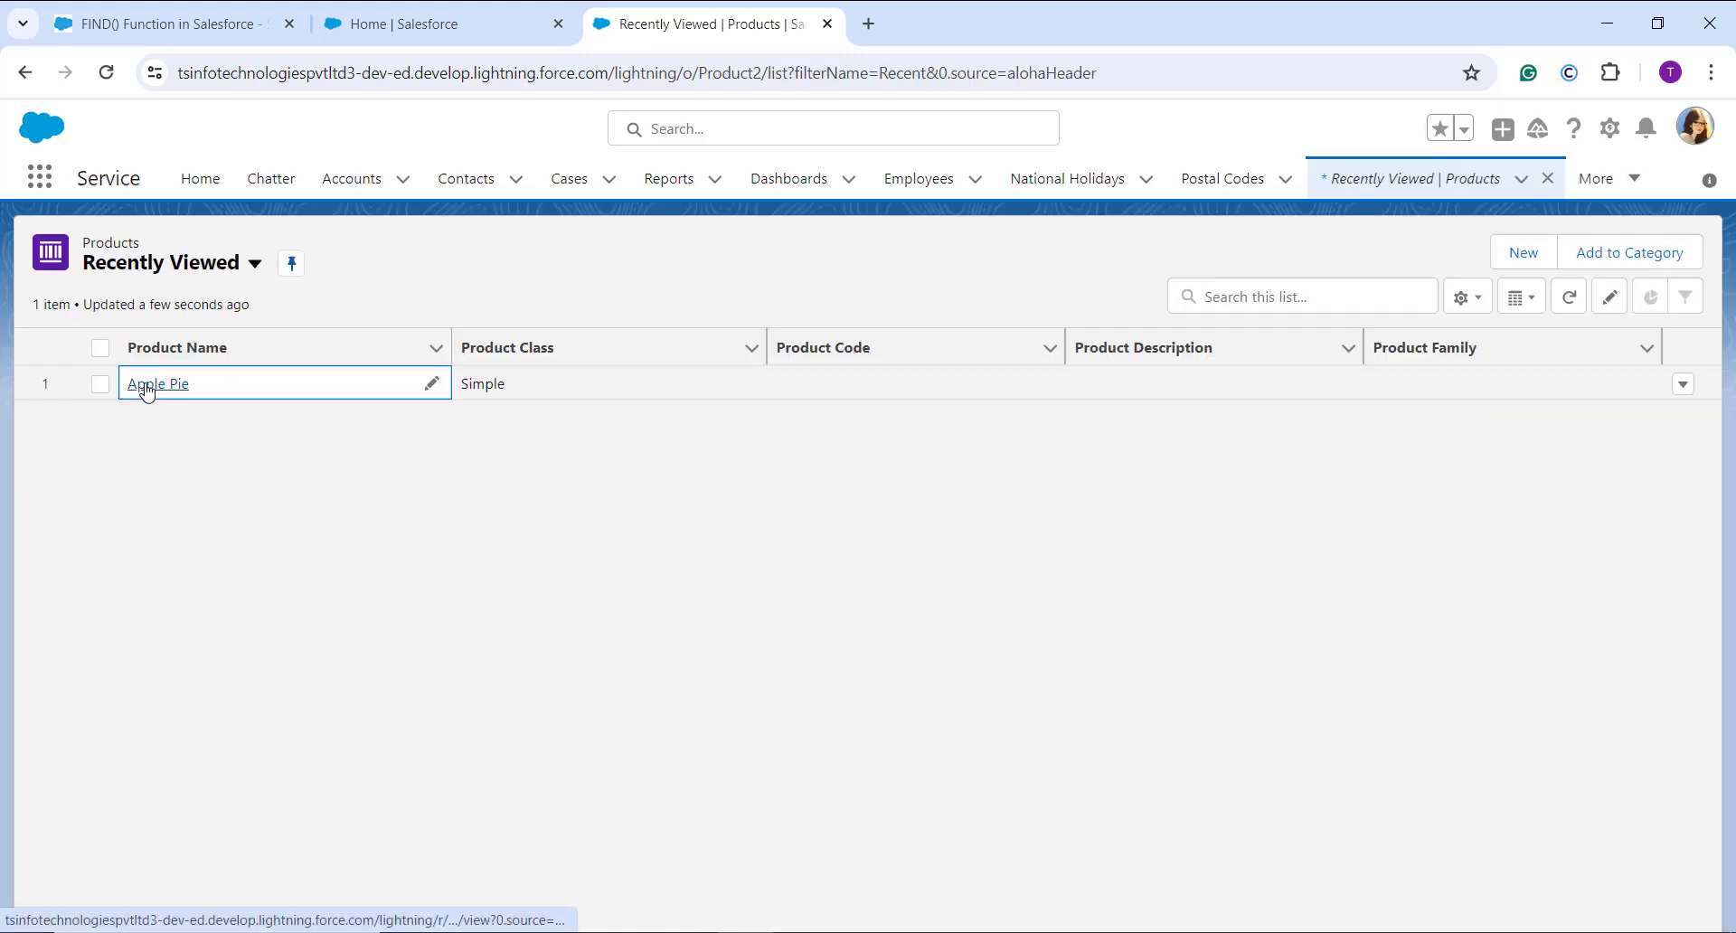
pyautogui.click(147, 387)
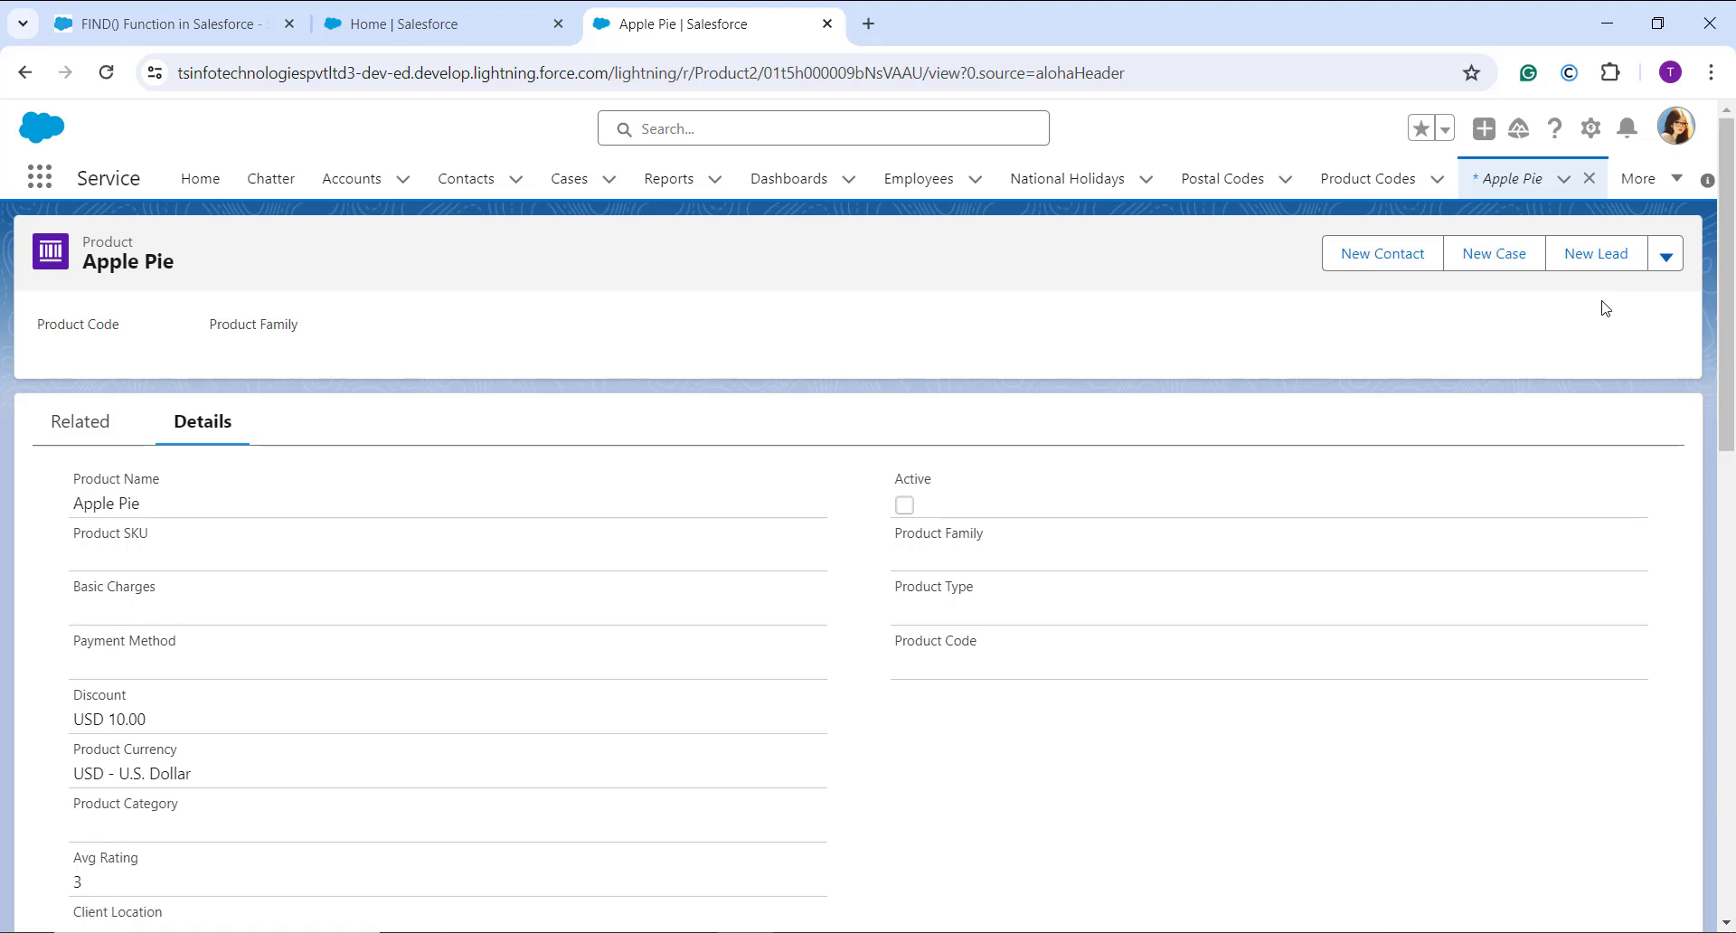
# Set the Apple Pie record's single-line Product Description to "Its is combo offere.", save it, and check its Product Combo Type.
pyautogui.click(1667, 255)
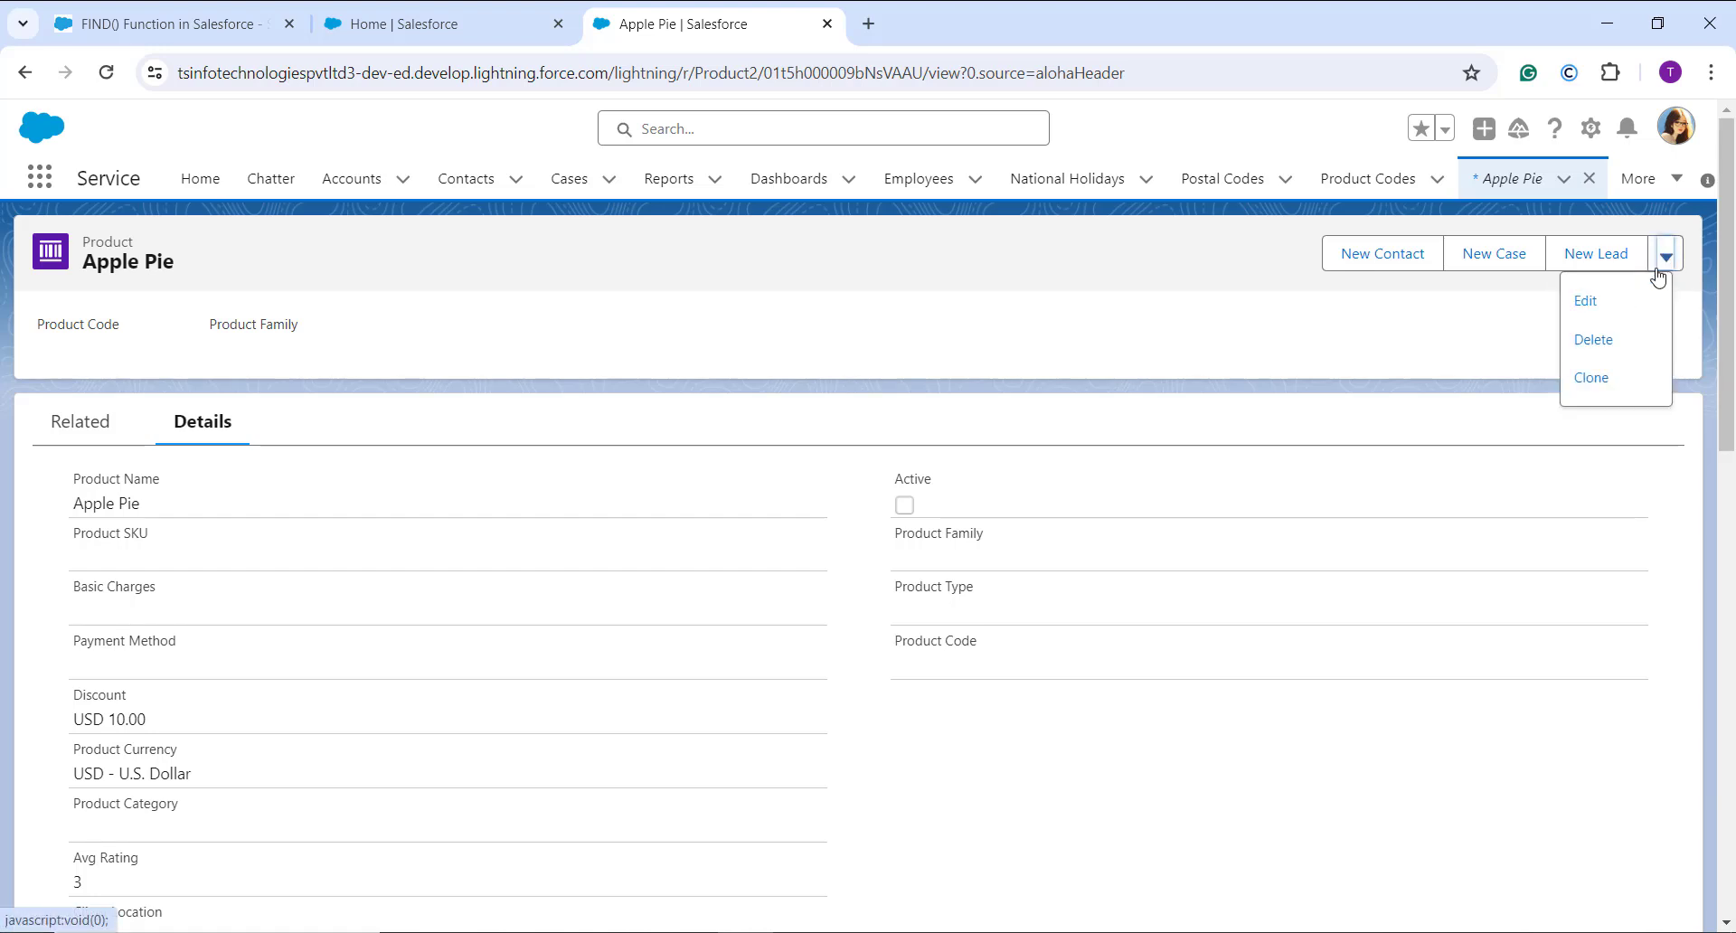
pyautogui.click(1583, 312)
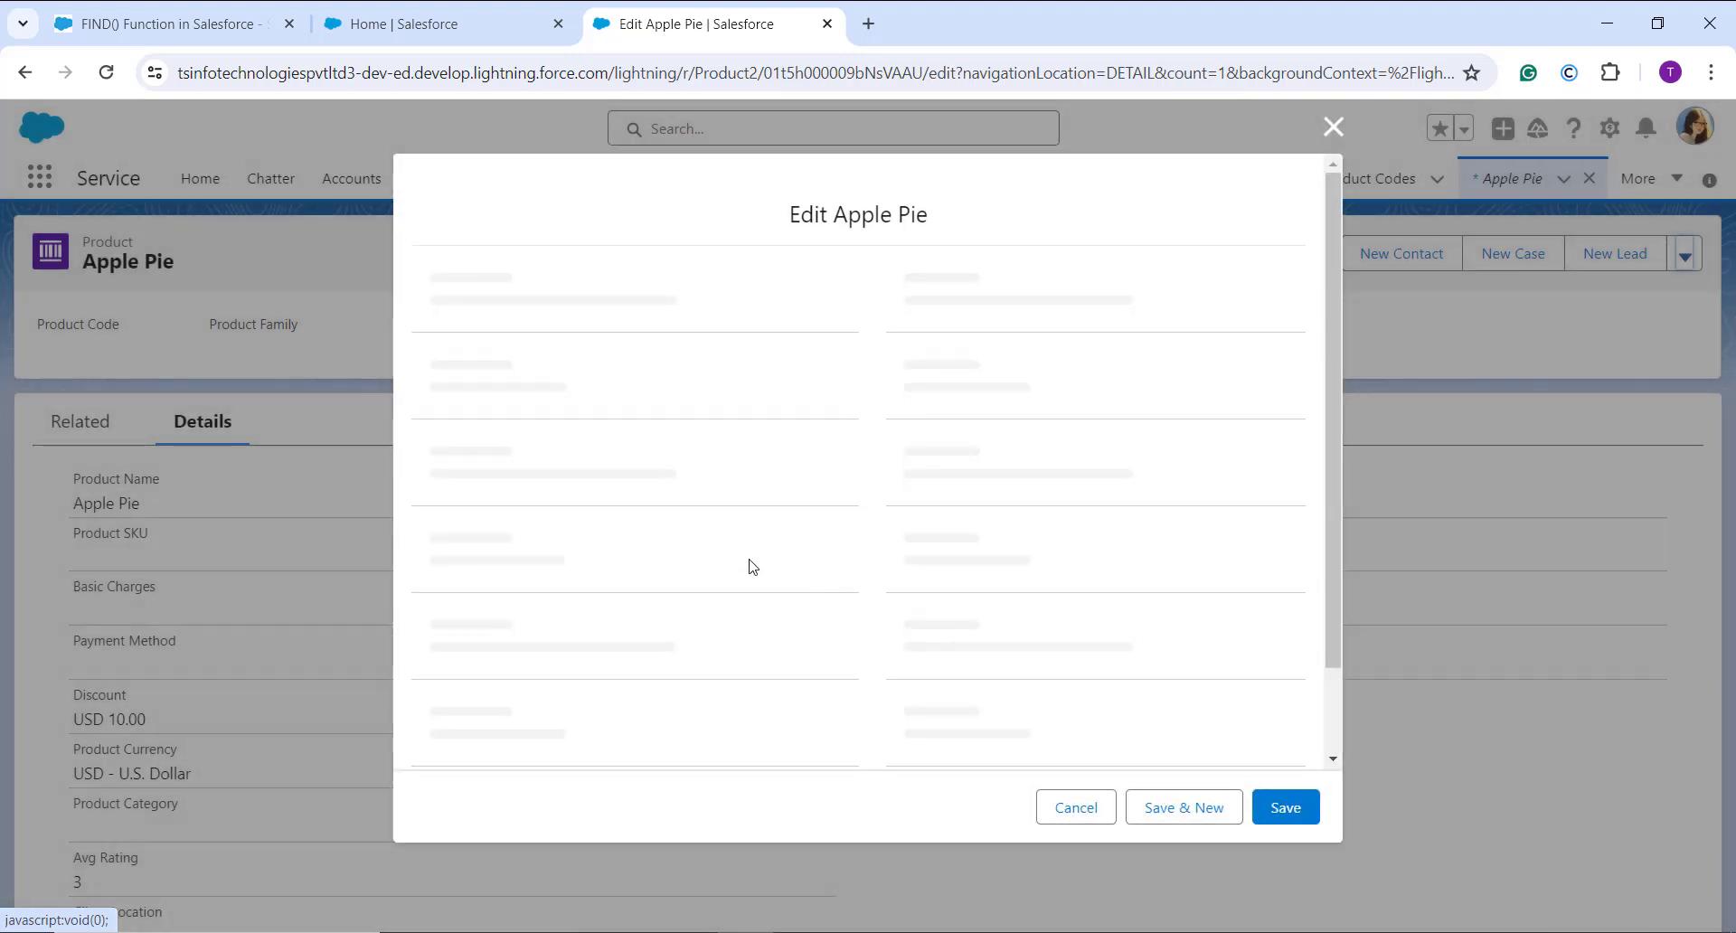
pyautogui.scroll(-13, 754, 567)
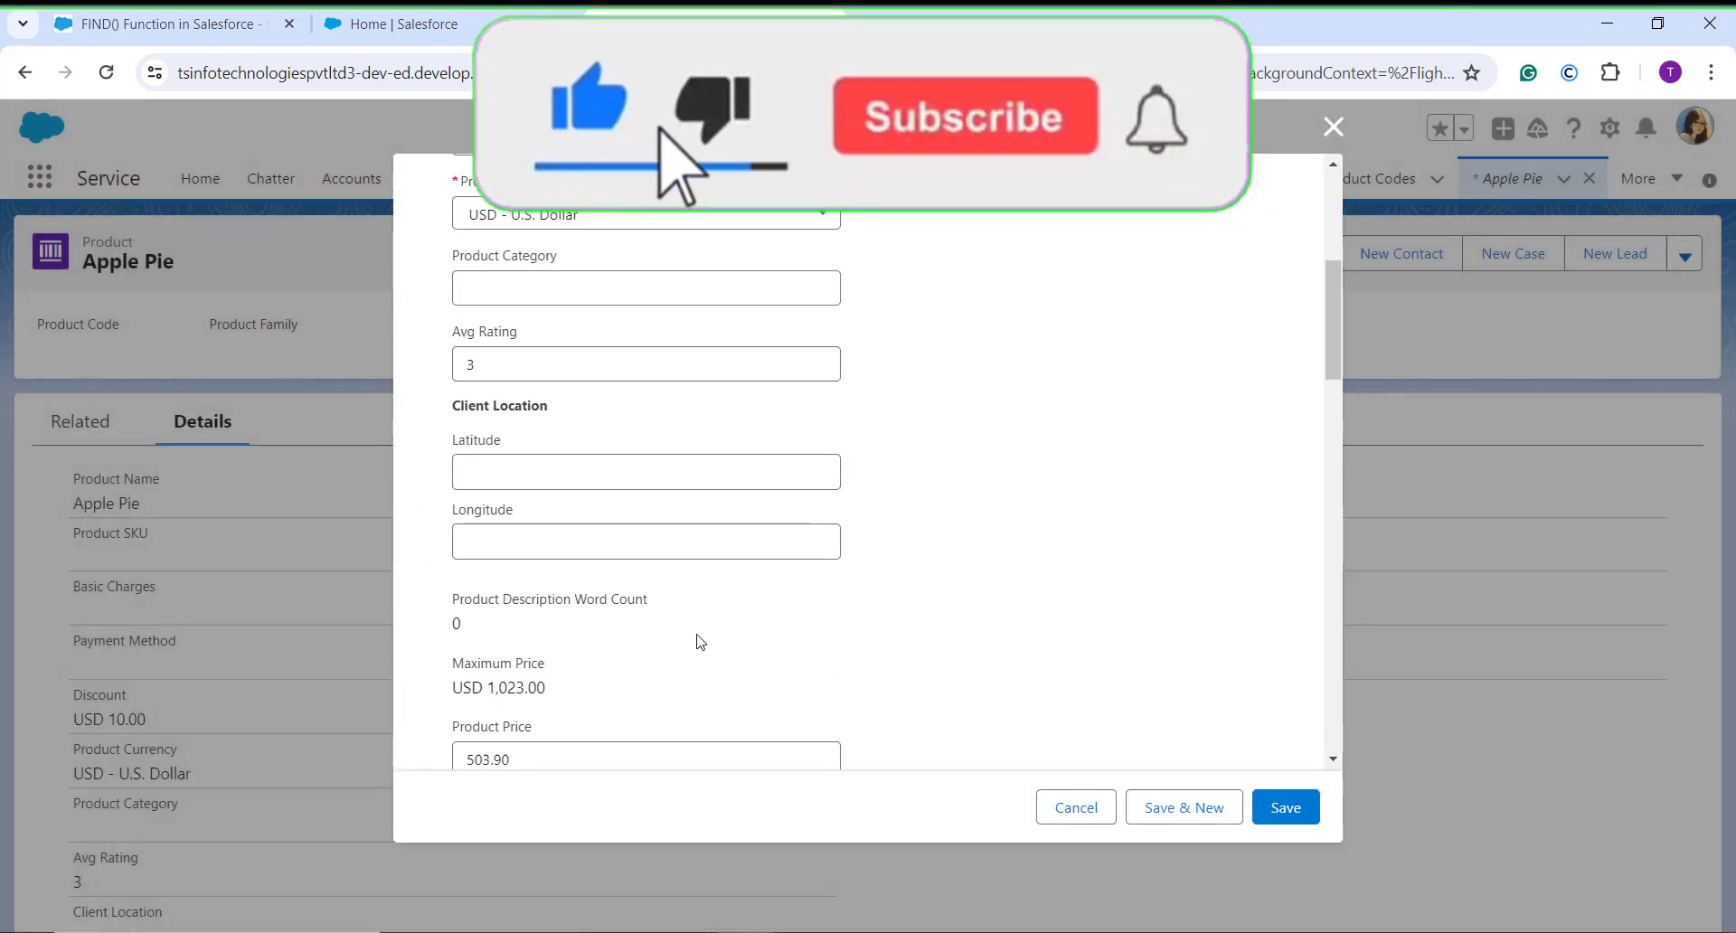
pyautogui.scroll(-12, 687, 574)
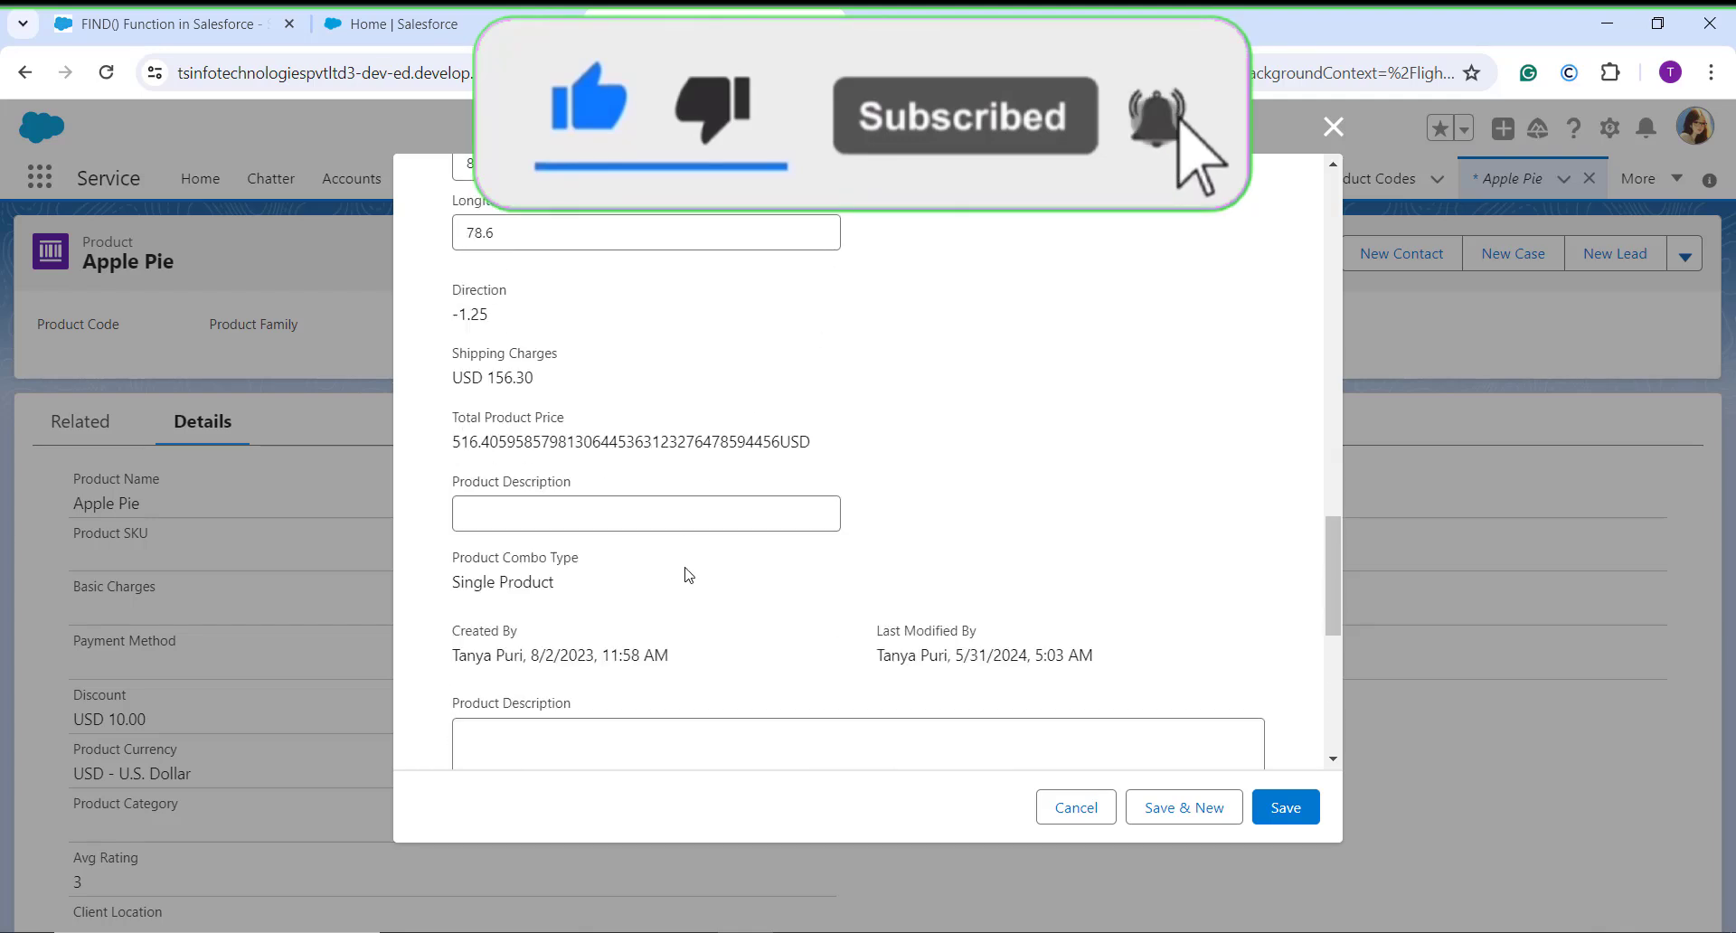
pyautogui.click(523, 329)
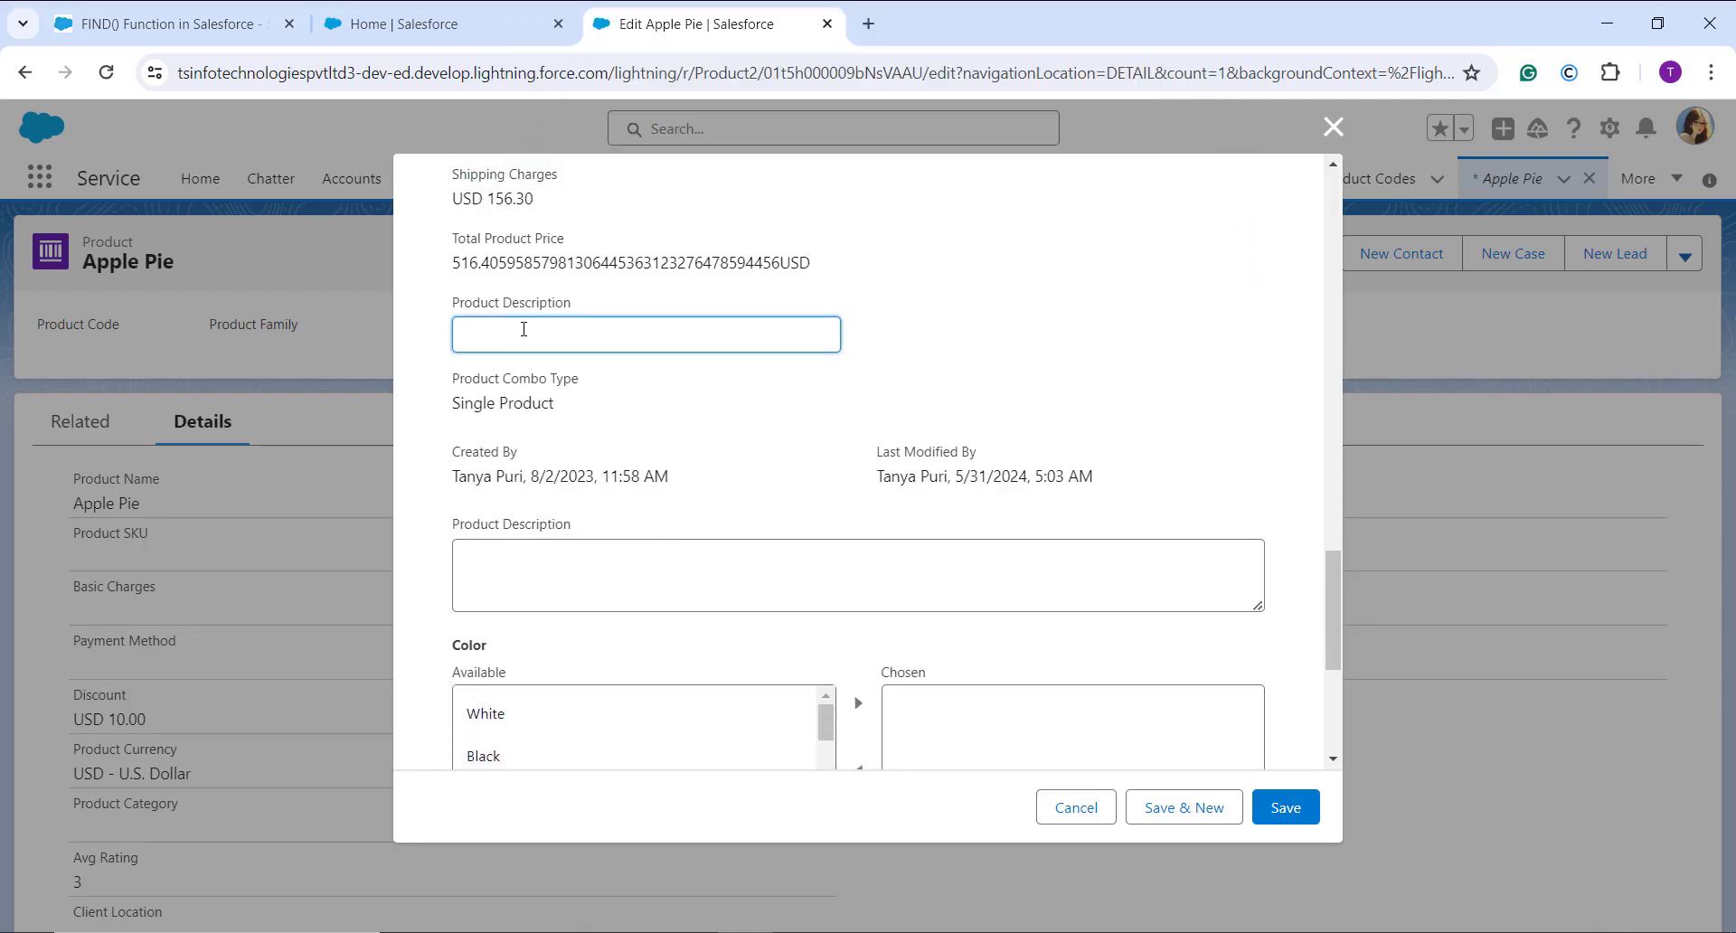
pyautogui.write('Its is combo offere.')
pyautogui.click(1285, 800)
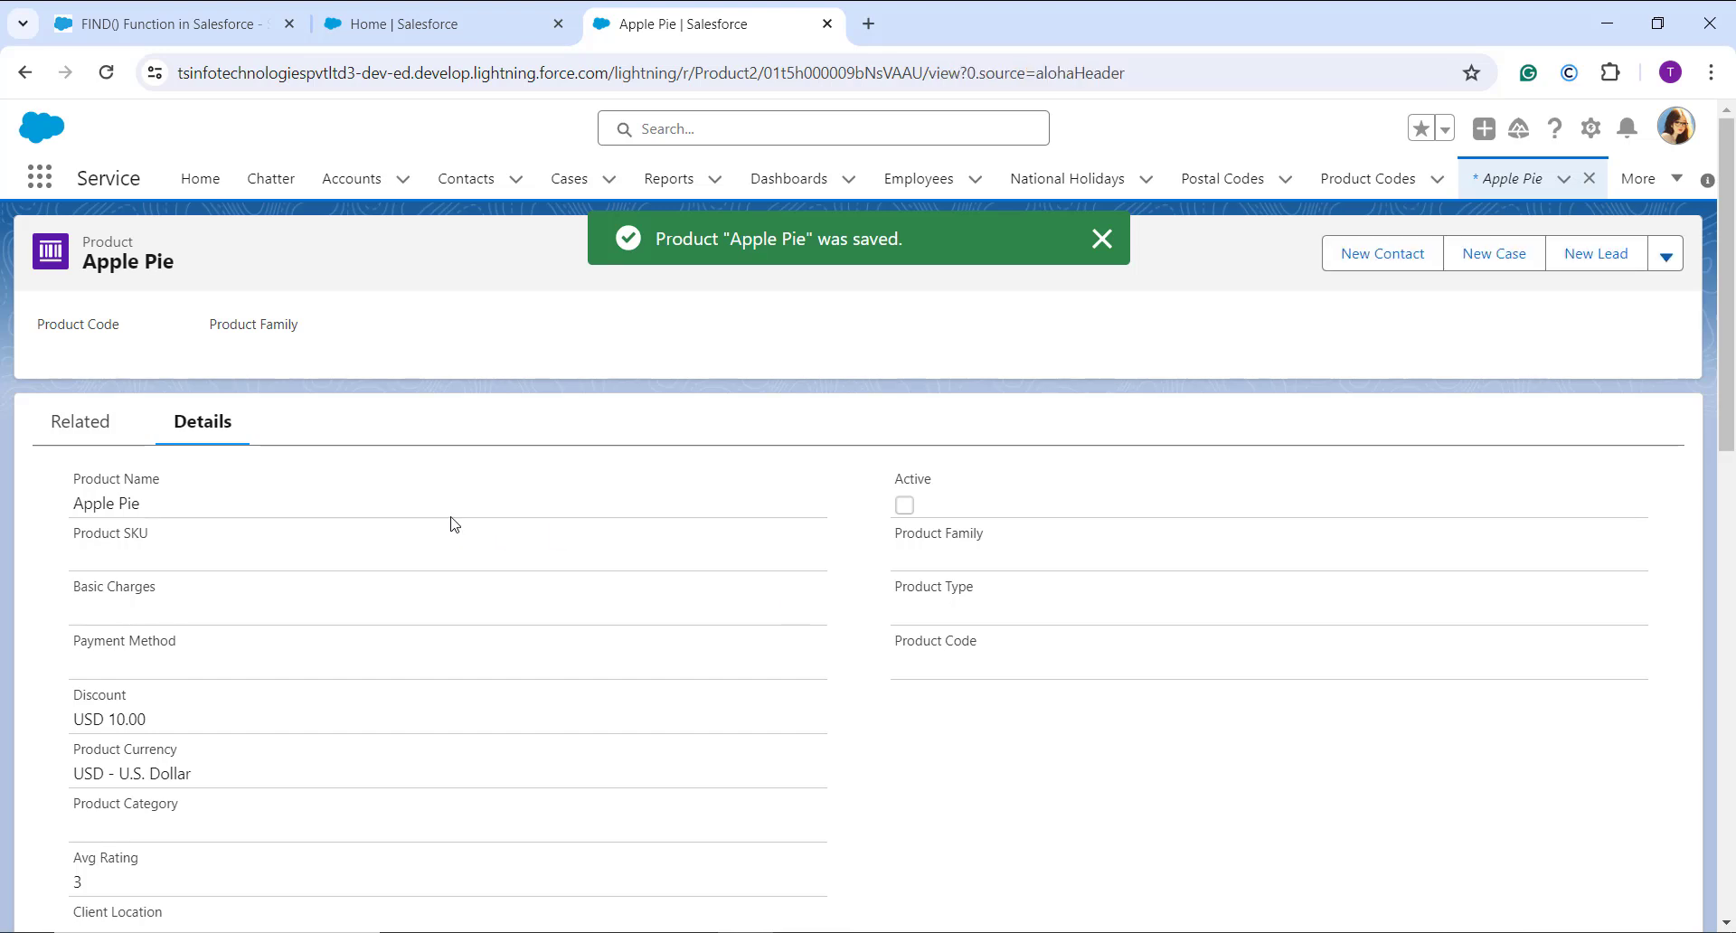
pyautogui.scroll(-10, 438, 552)
pyautogui.scroll(-5, 438, 552)
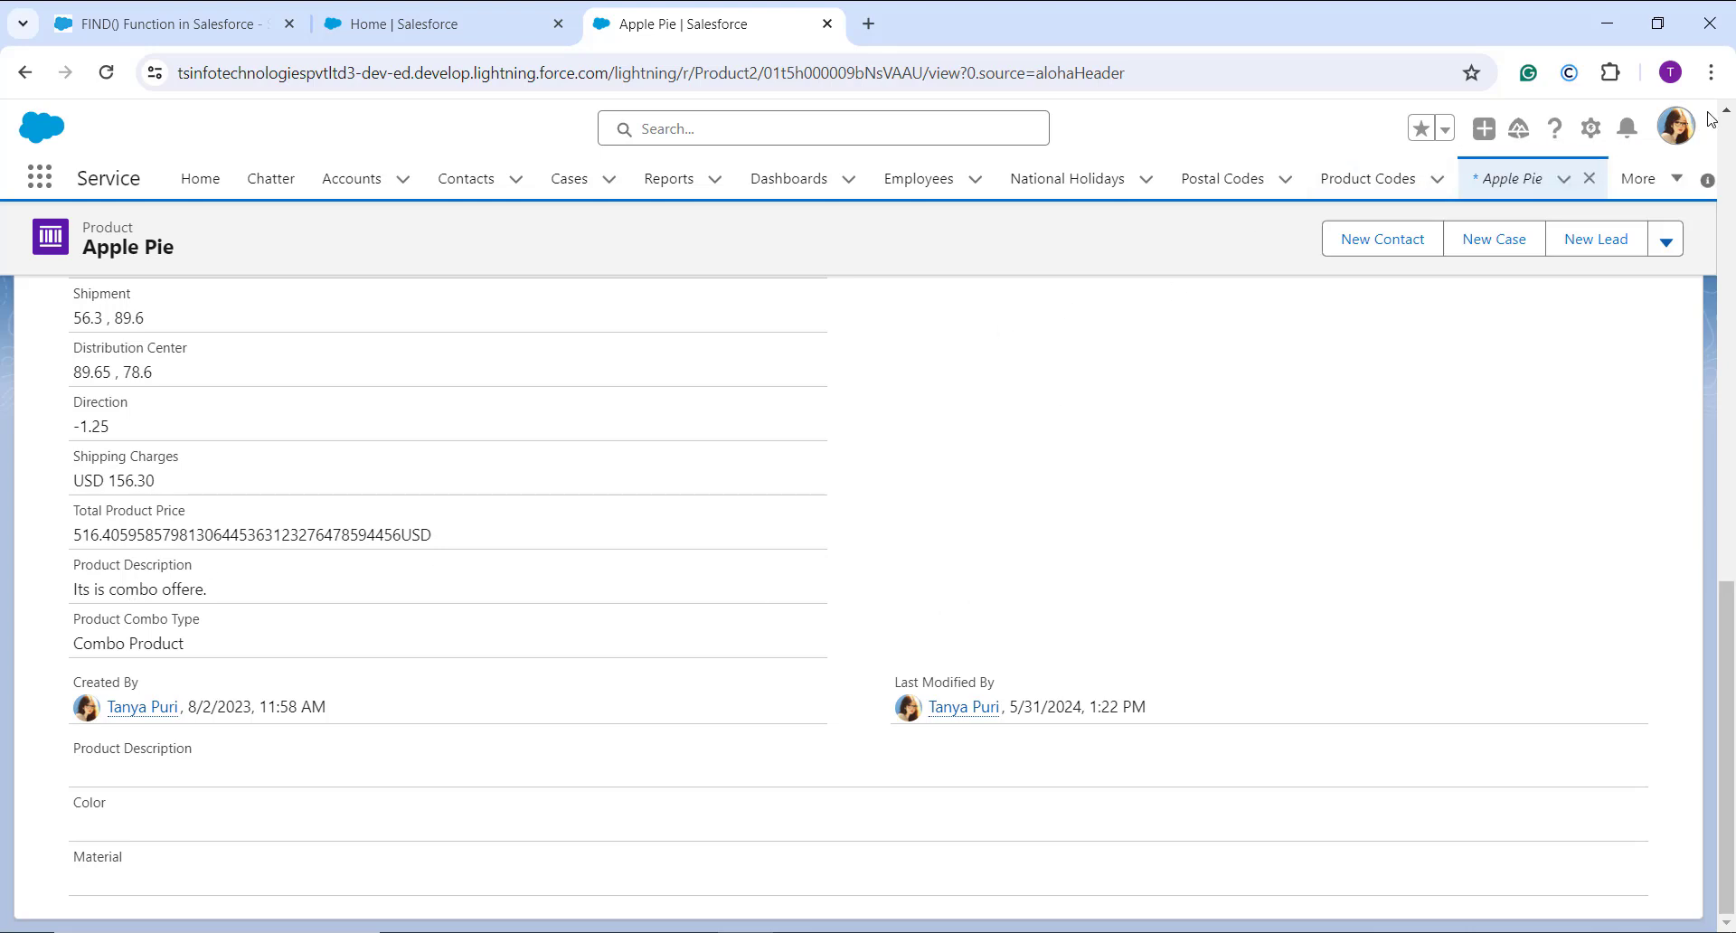
# Switch the org to Salesforce Classic and open Setup.
pyautogui.click(1670, 134)
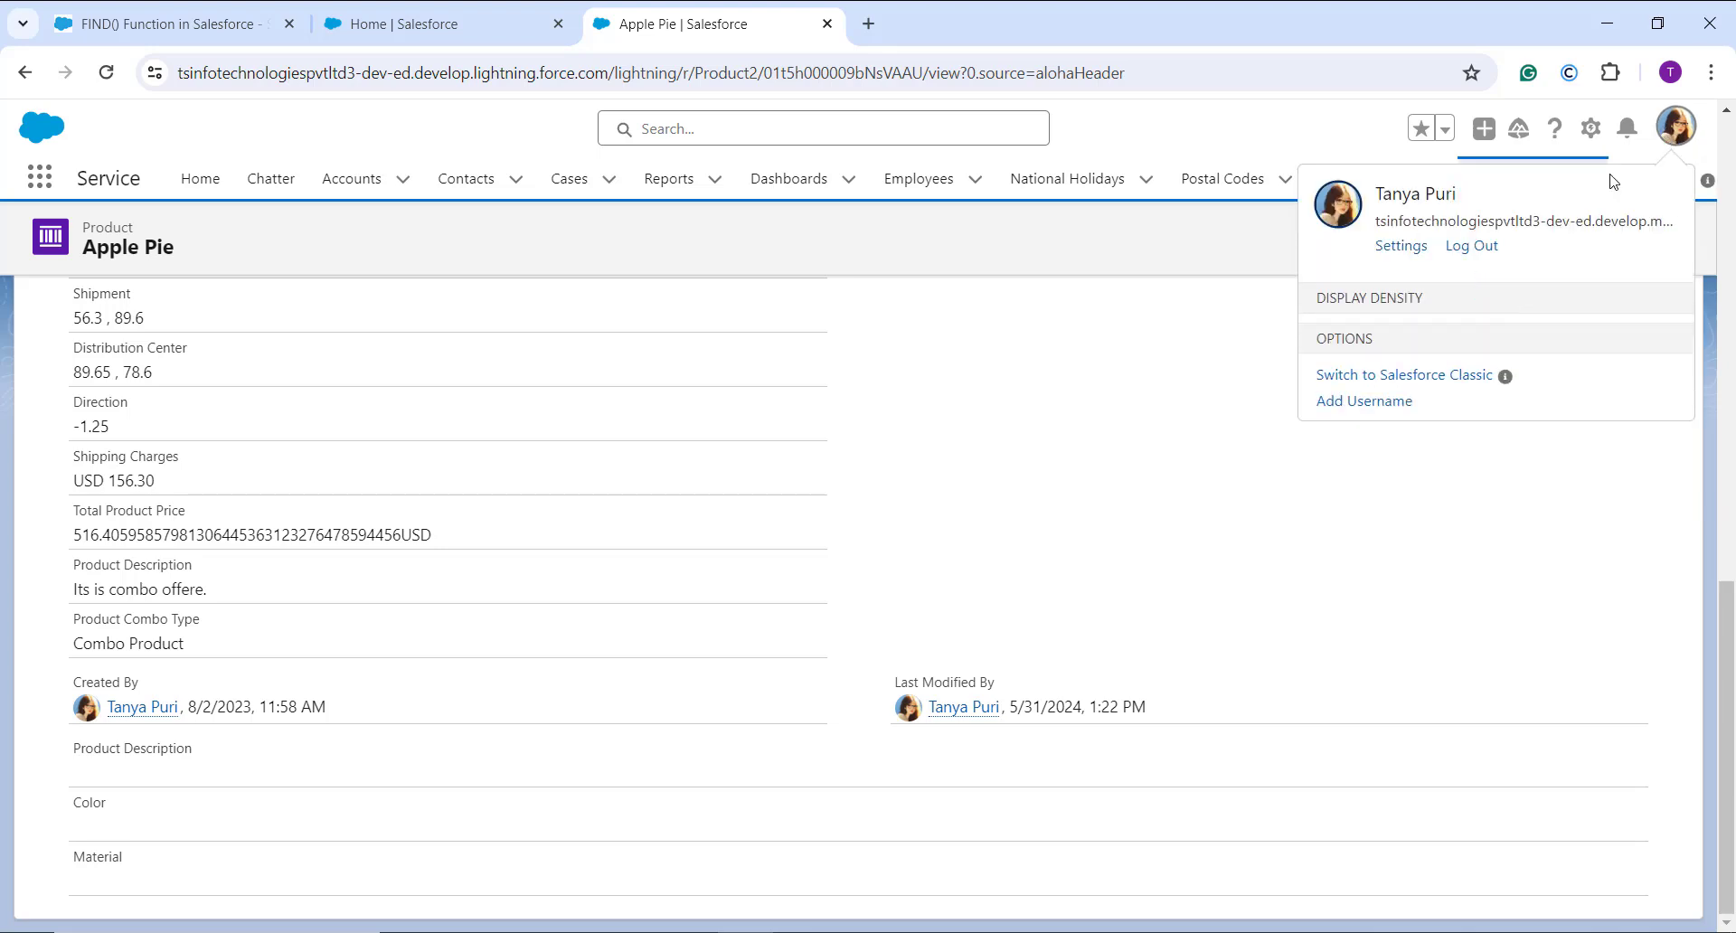
pyautogui.click(1430, 454)
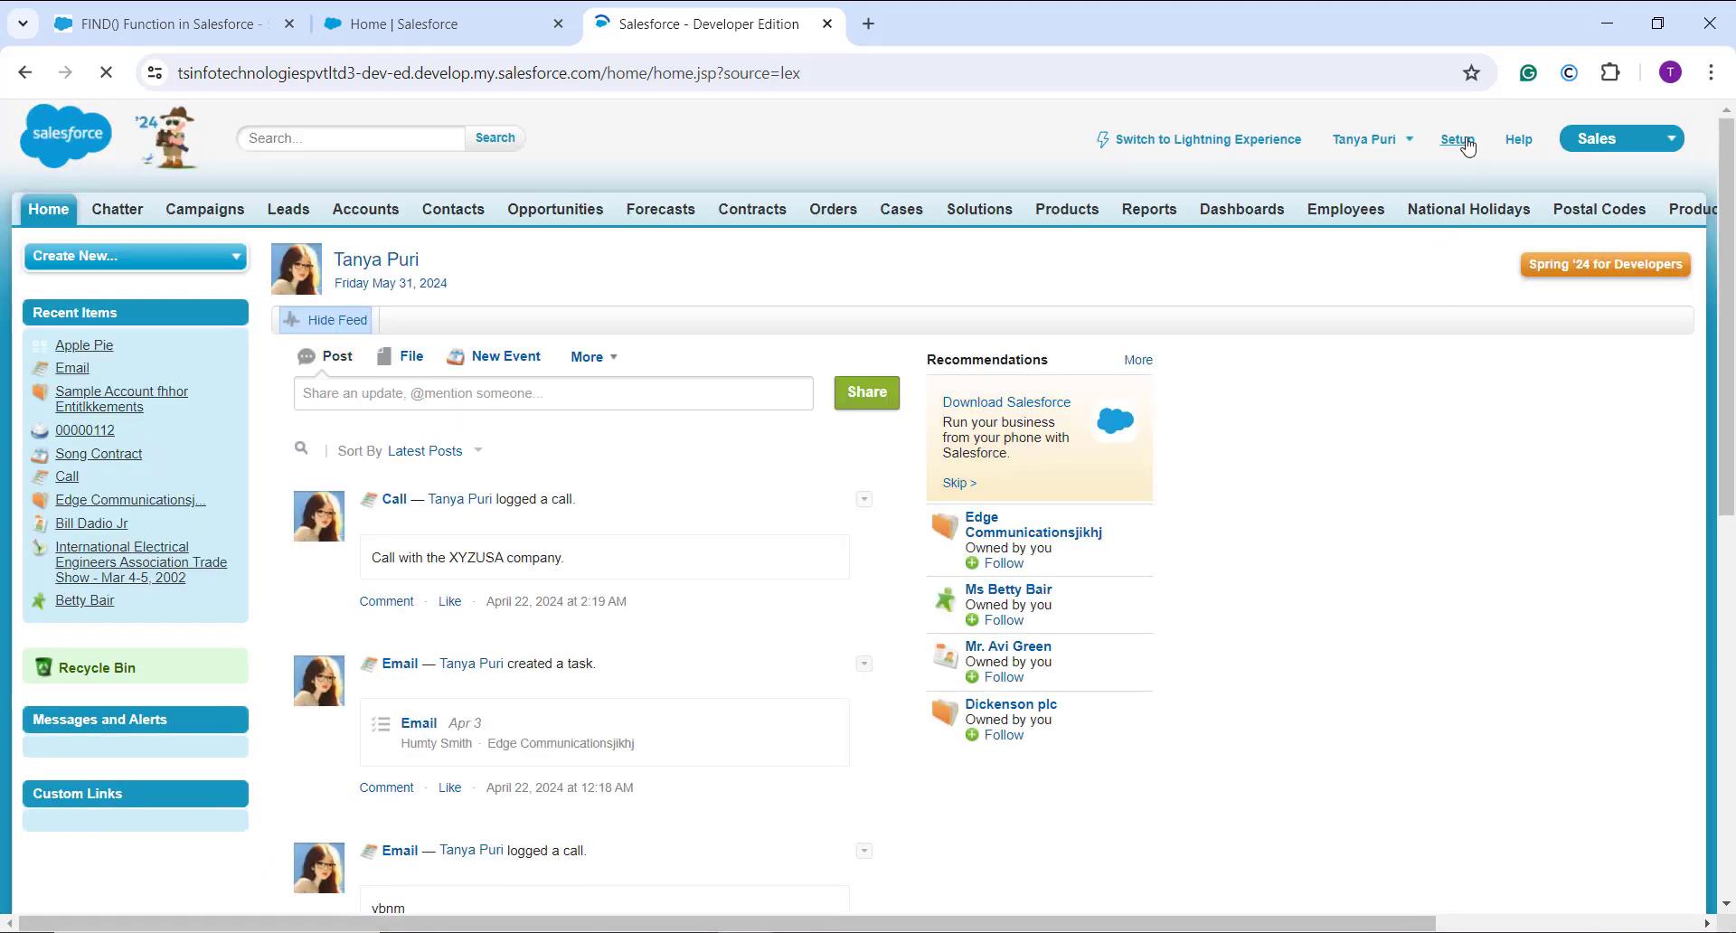
pyautogui.click(1456, 139)
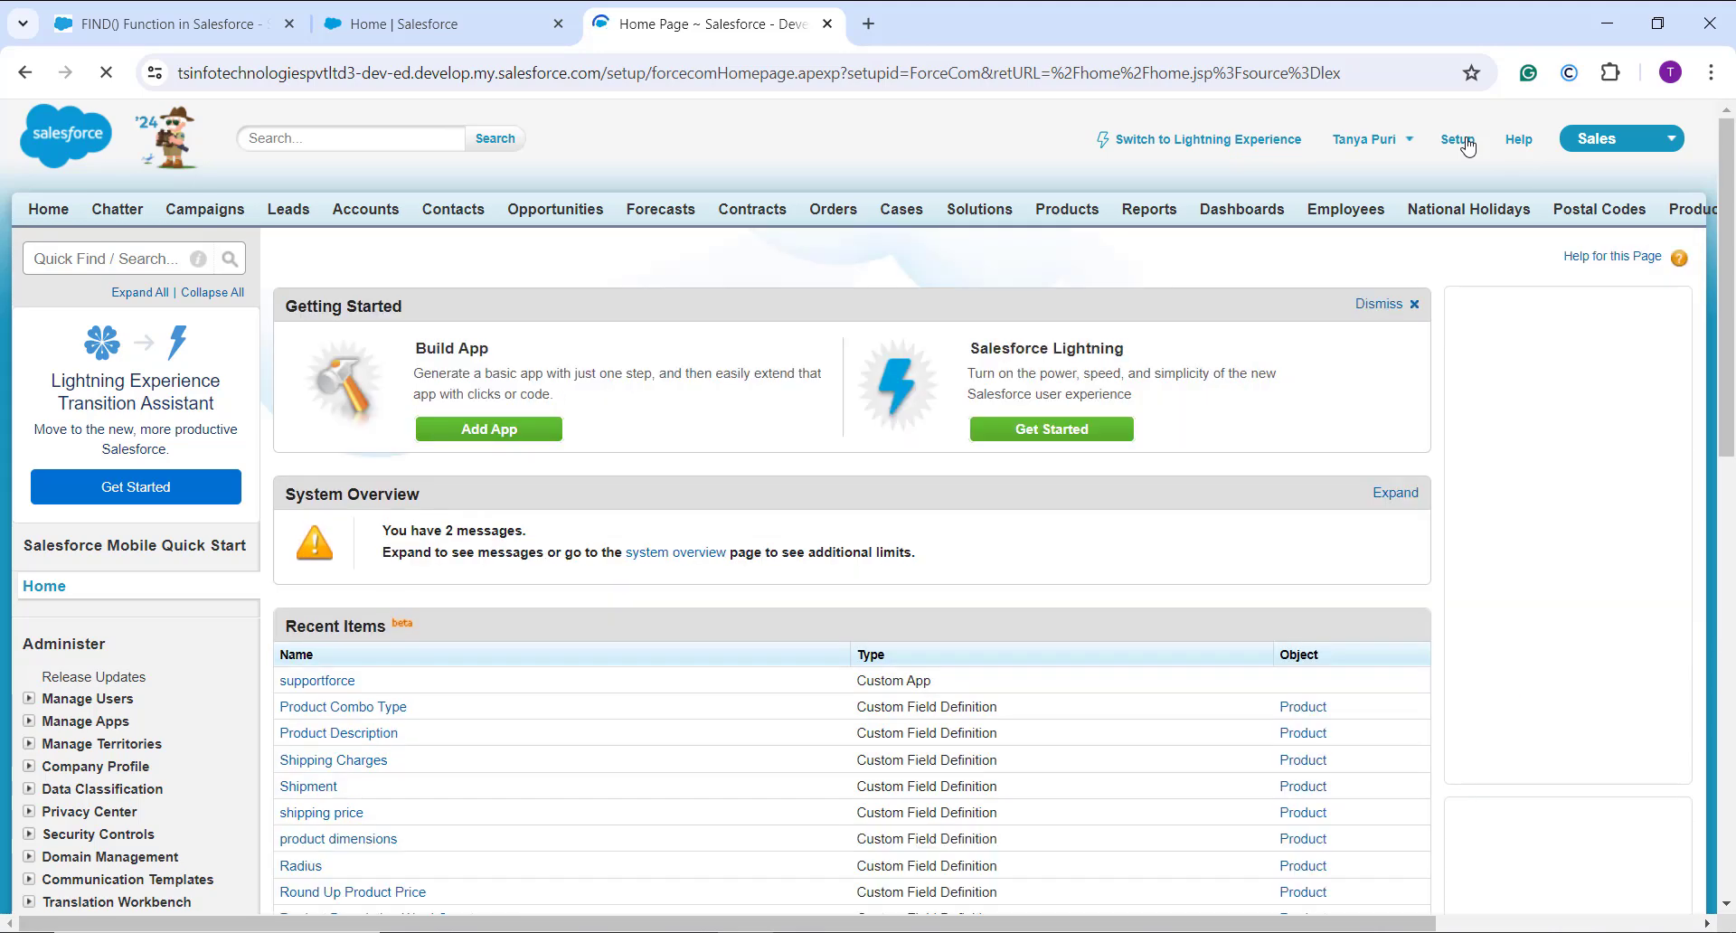
# Open the Contact object's field list from the Build customization settings.
pyautogui.scroll(-3, 73, 454)
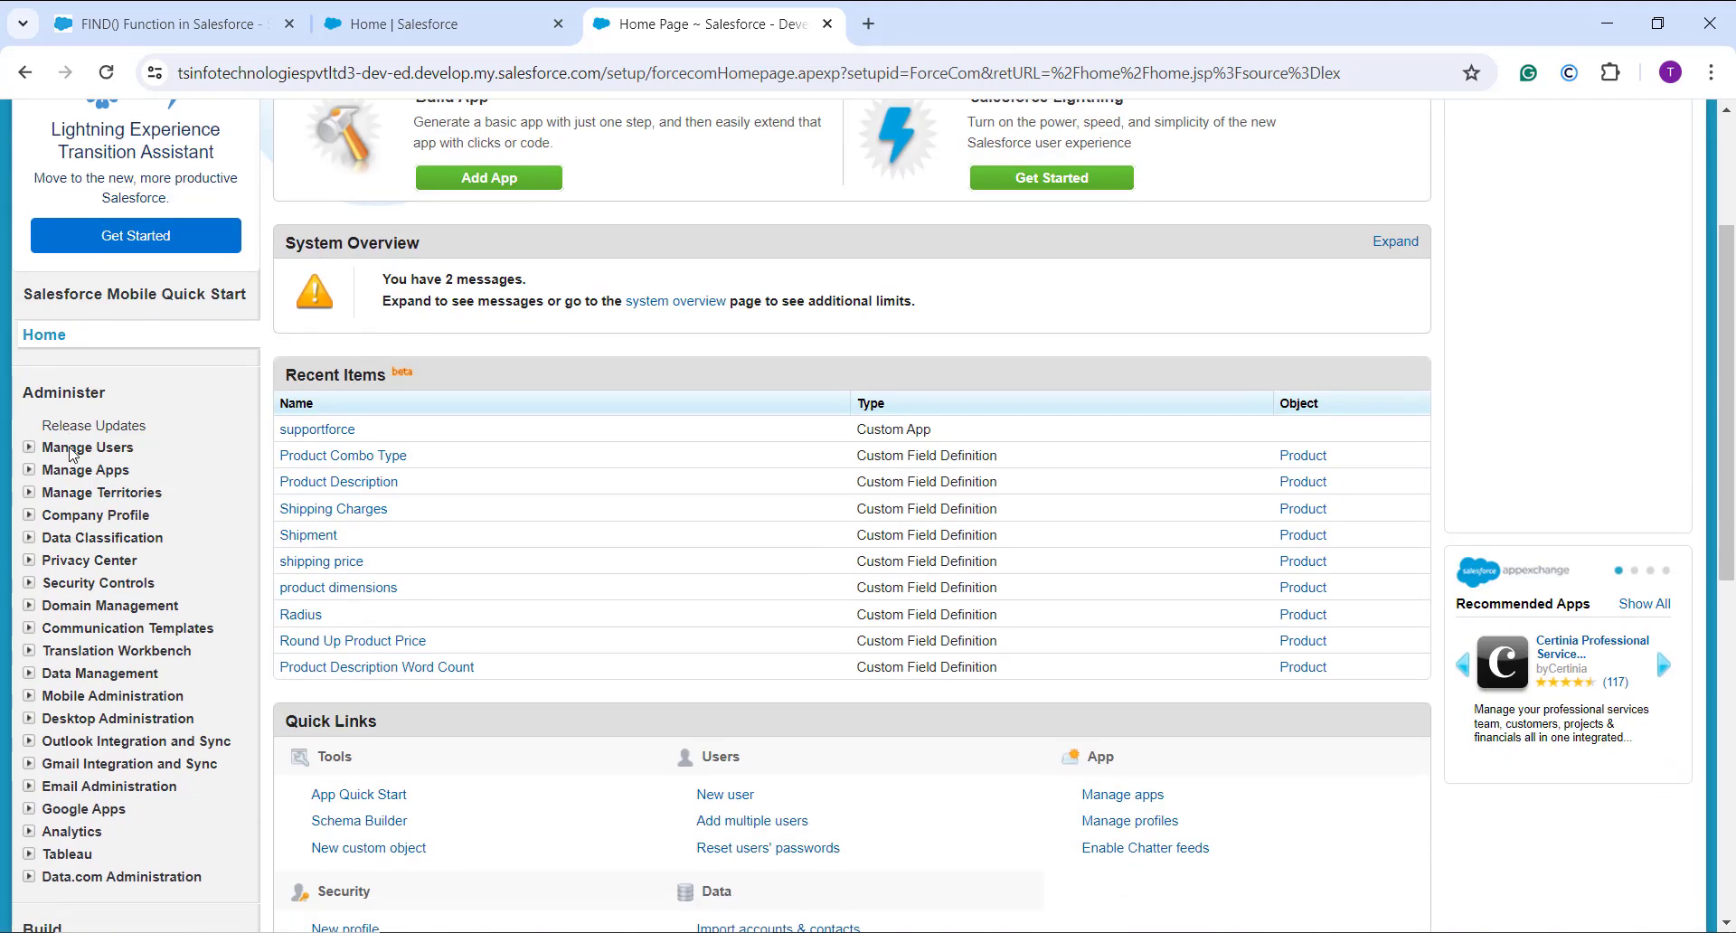
pyautogui.scroll(-9, 72, 454)
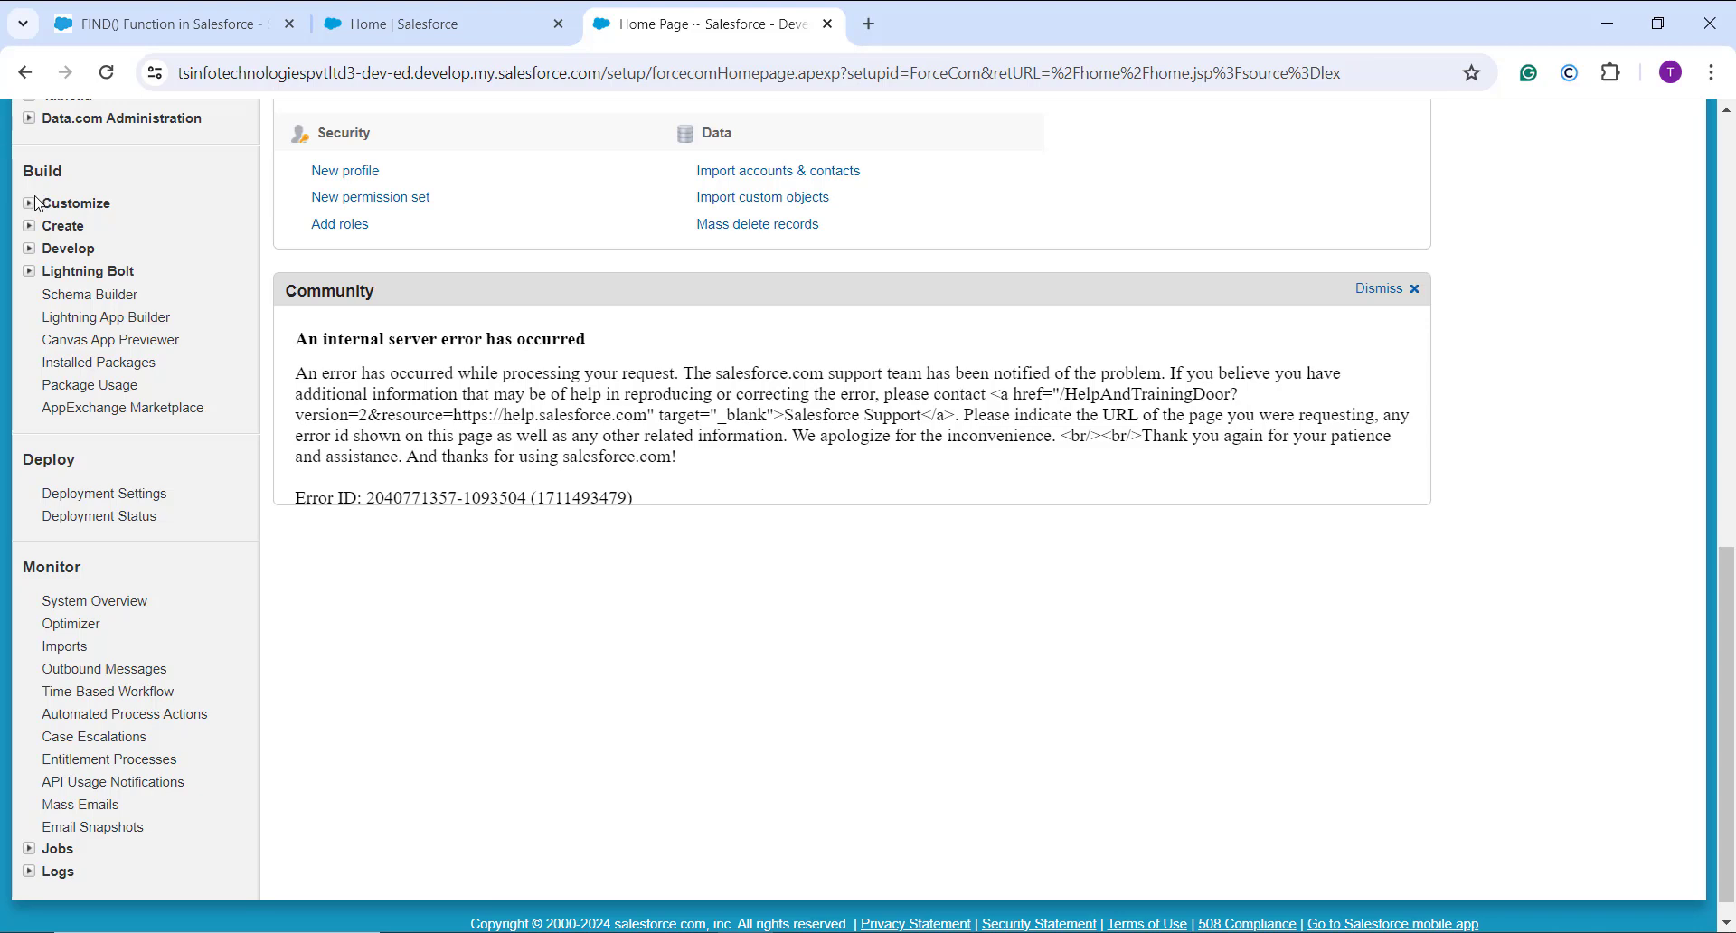
pyautogui.click(35, 203)
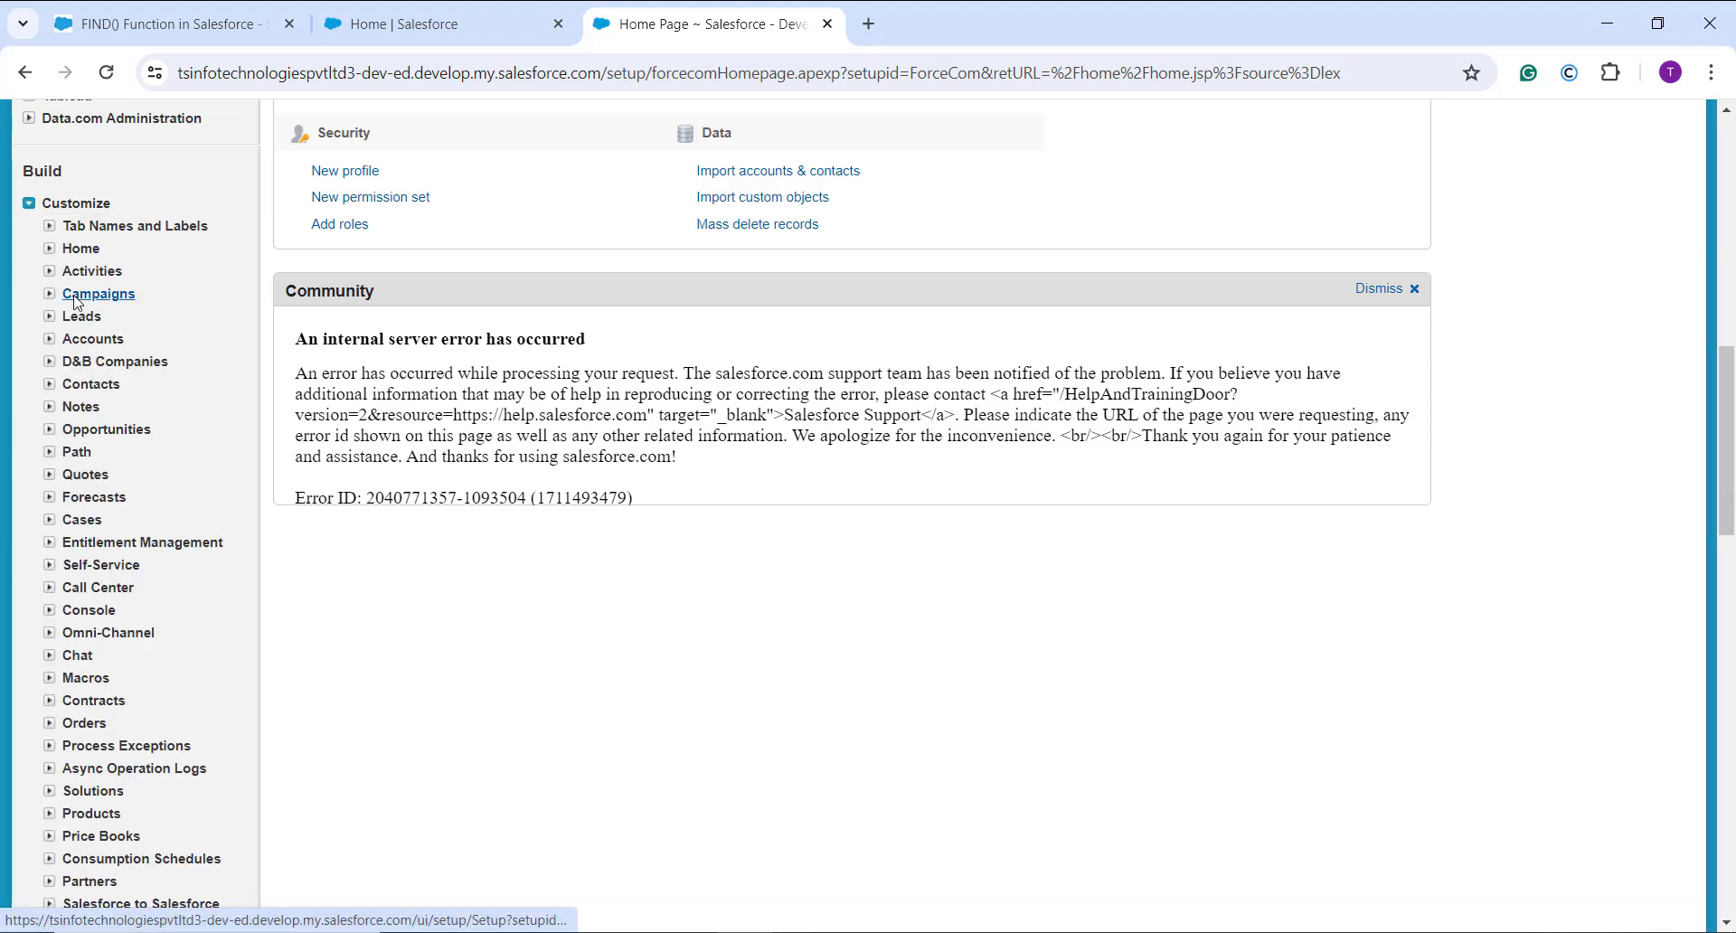
pyautogui.click(51, 384)
pyautogui.click(98, 410)
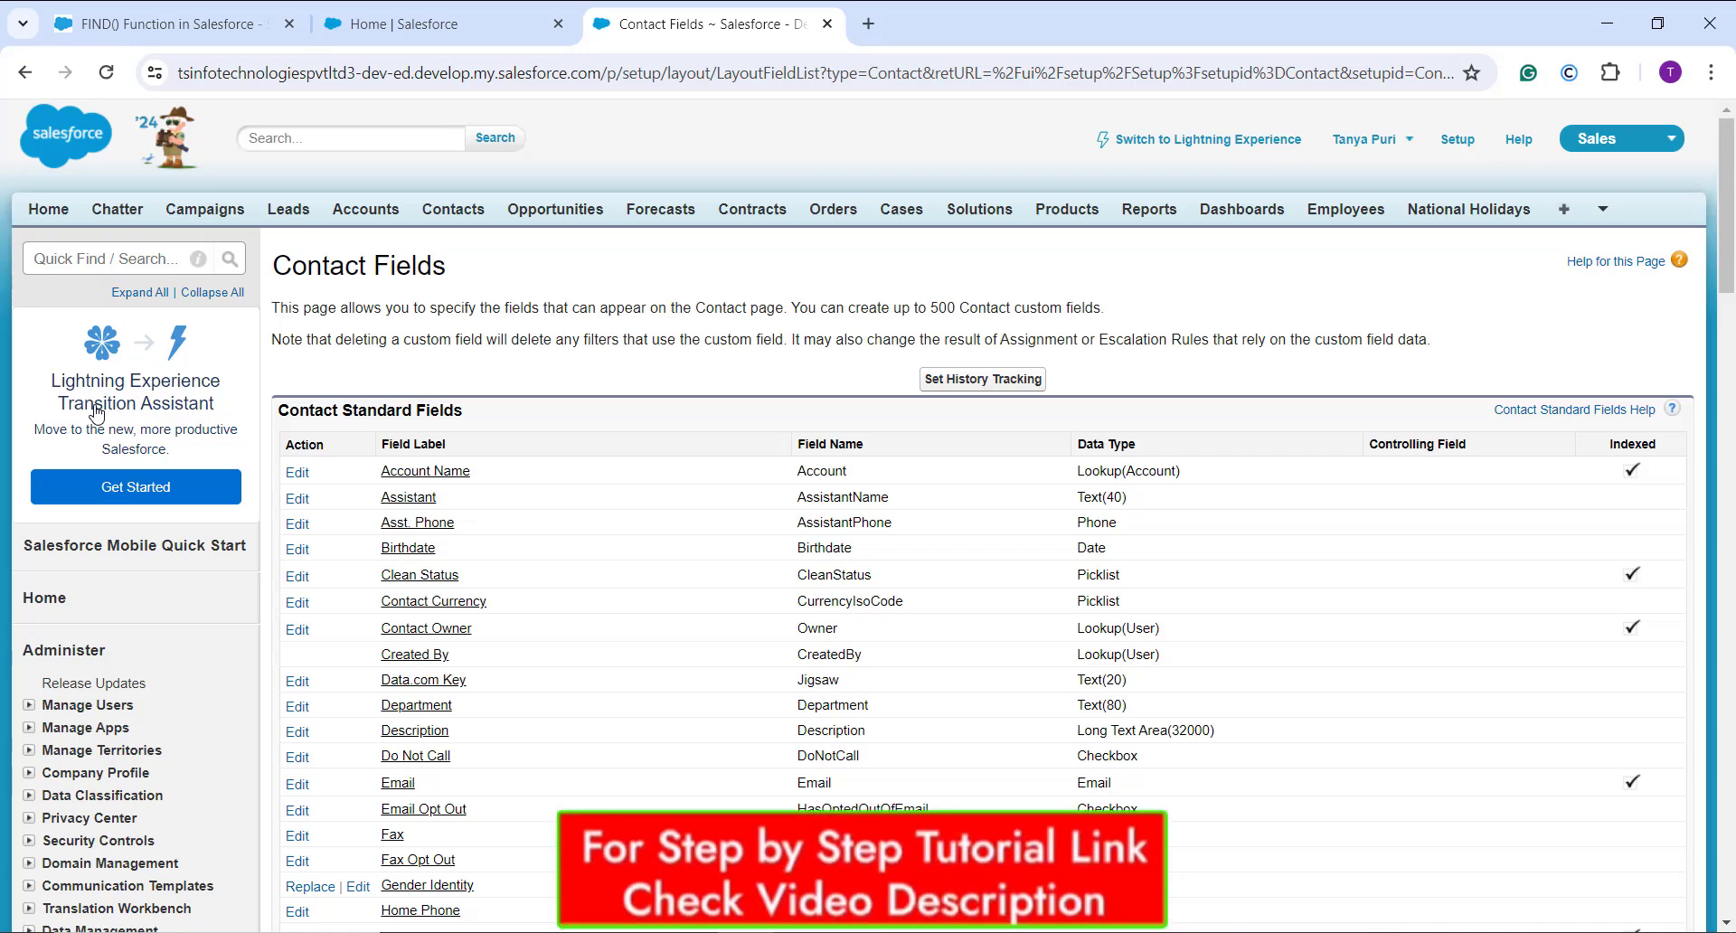
# Start a new custom field on the Contact object with the Formula data type.
pyautogui.scroll(-15, 899, 679)
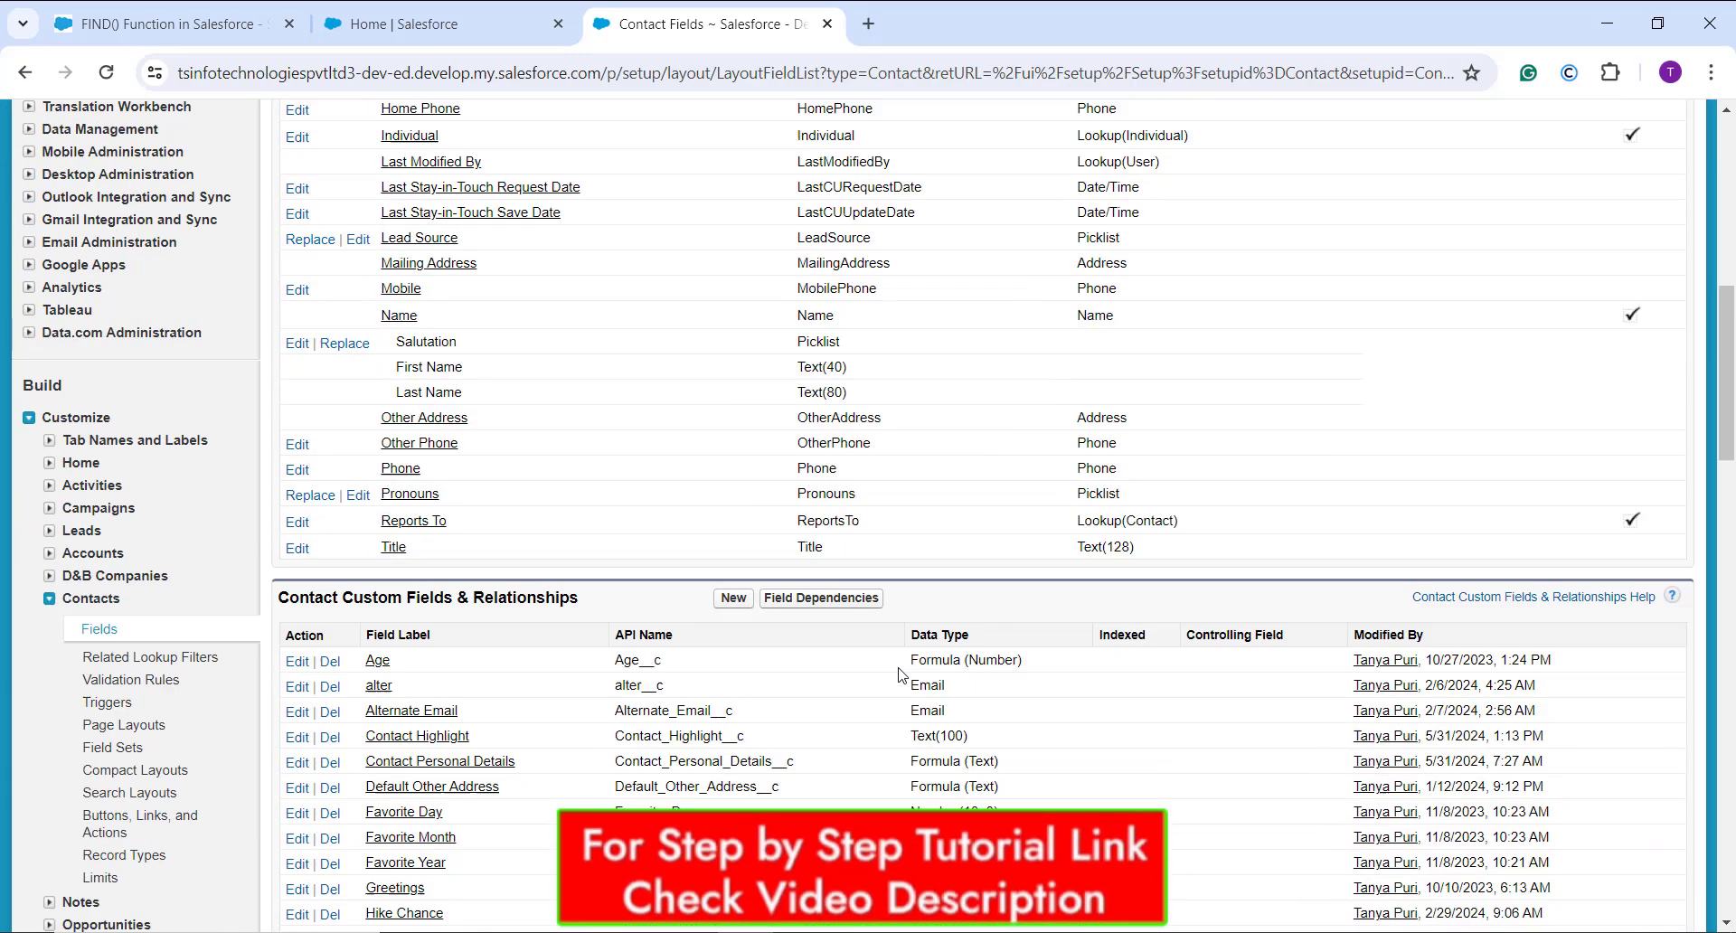
pyautogui.scroll(-1, 899, 673)
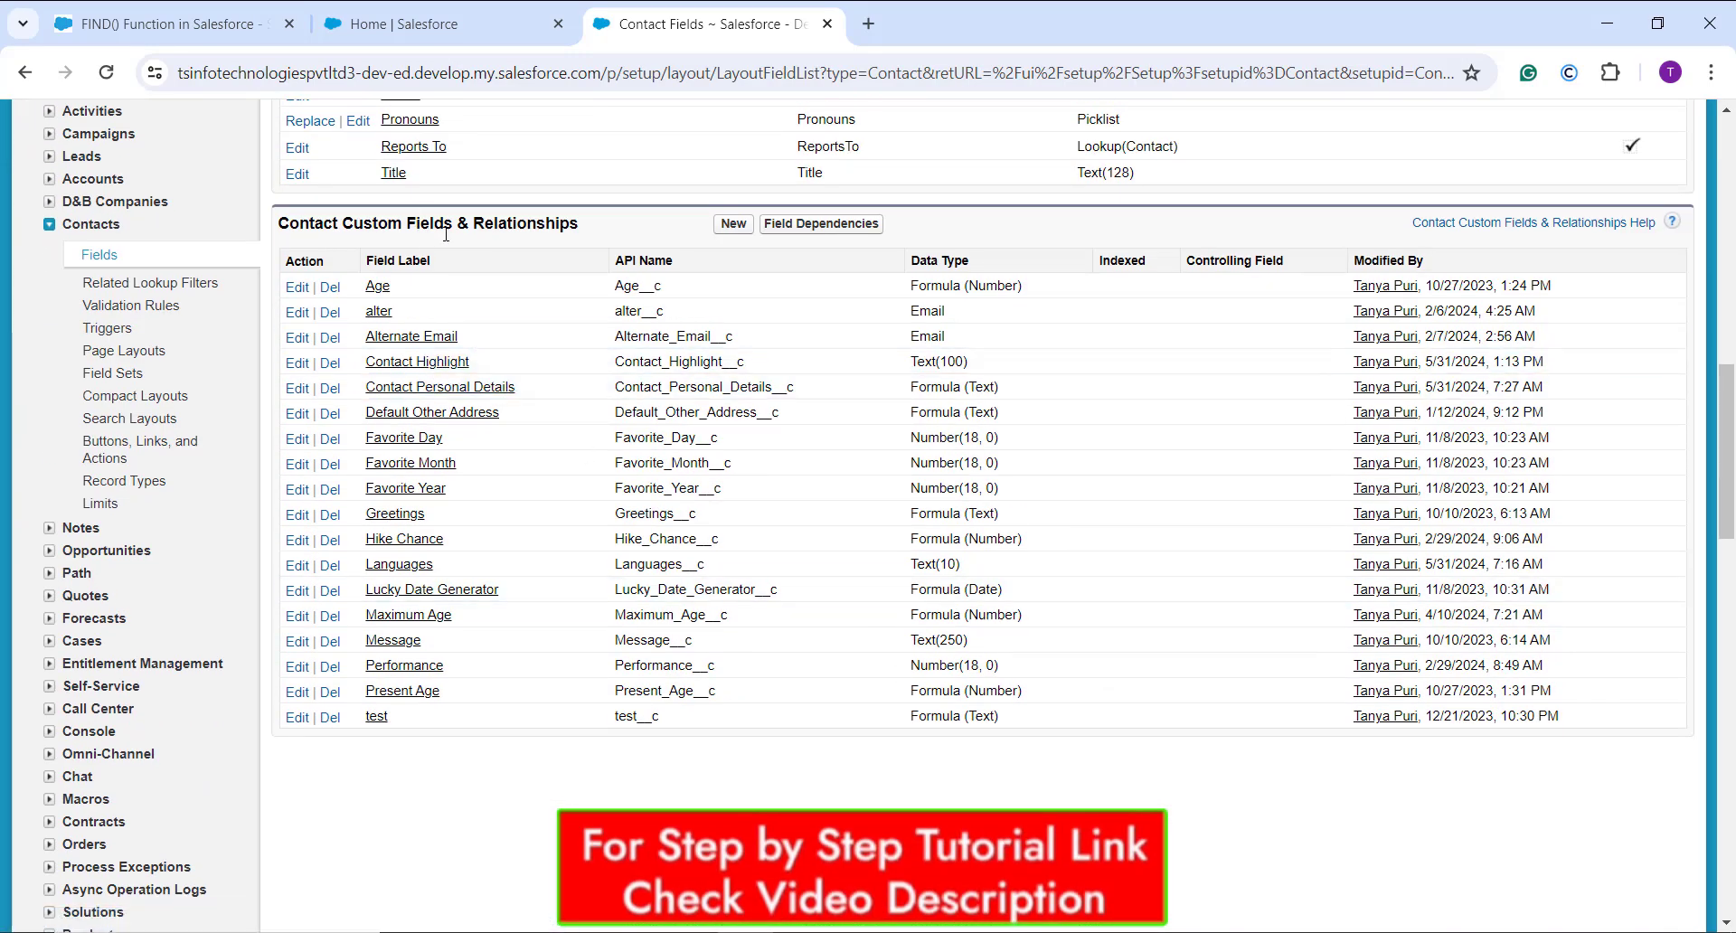
pyautogui.click(740, 229)
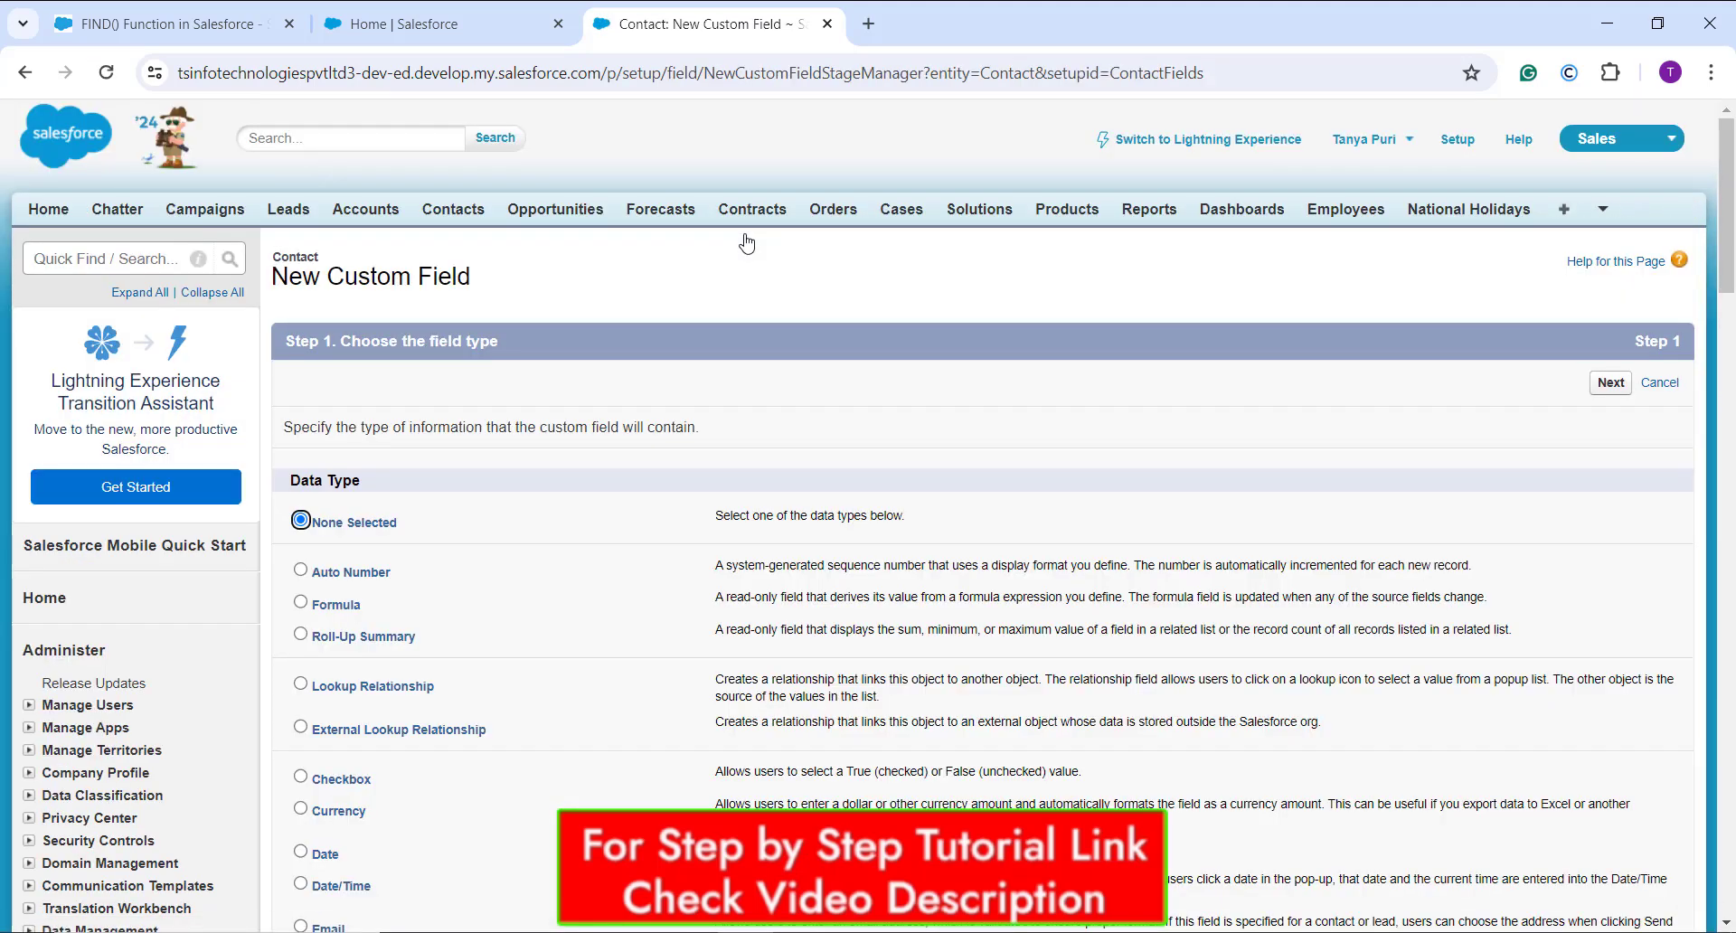
pyautogui.click(346, 608)
pyautogui.click(1608, 386)
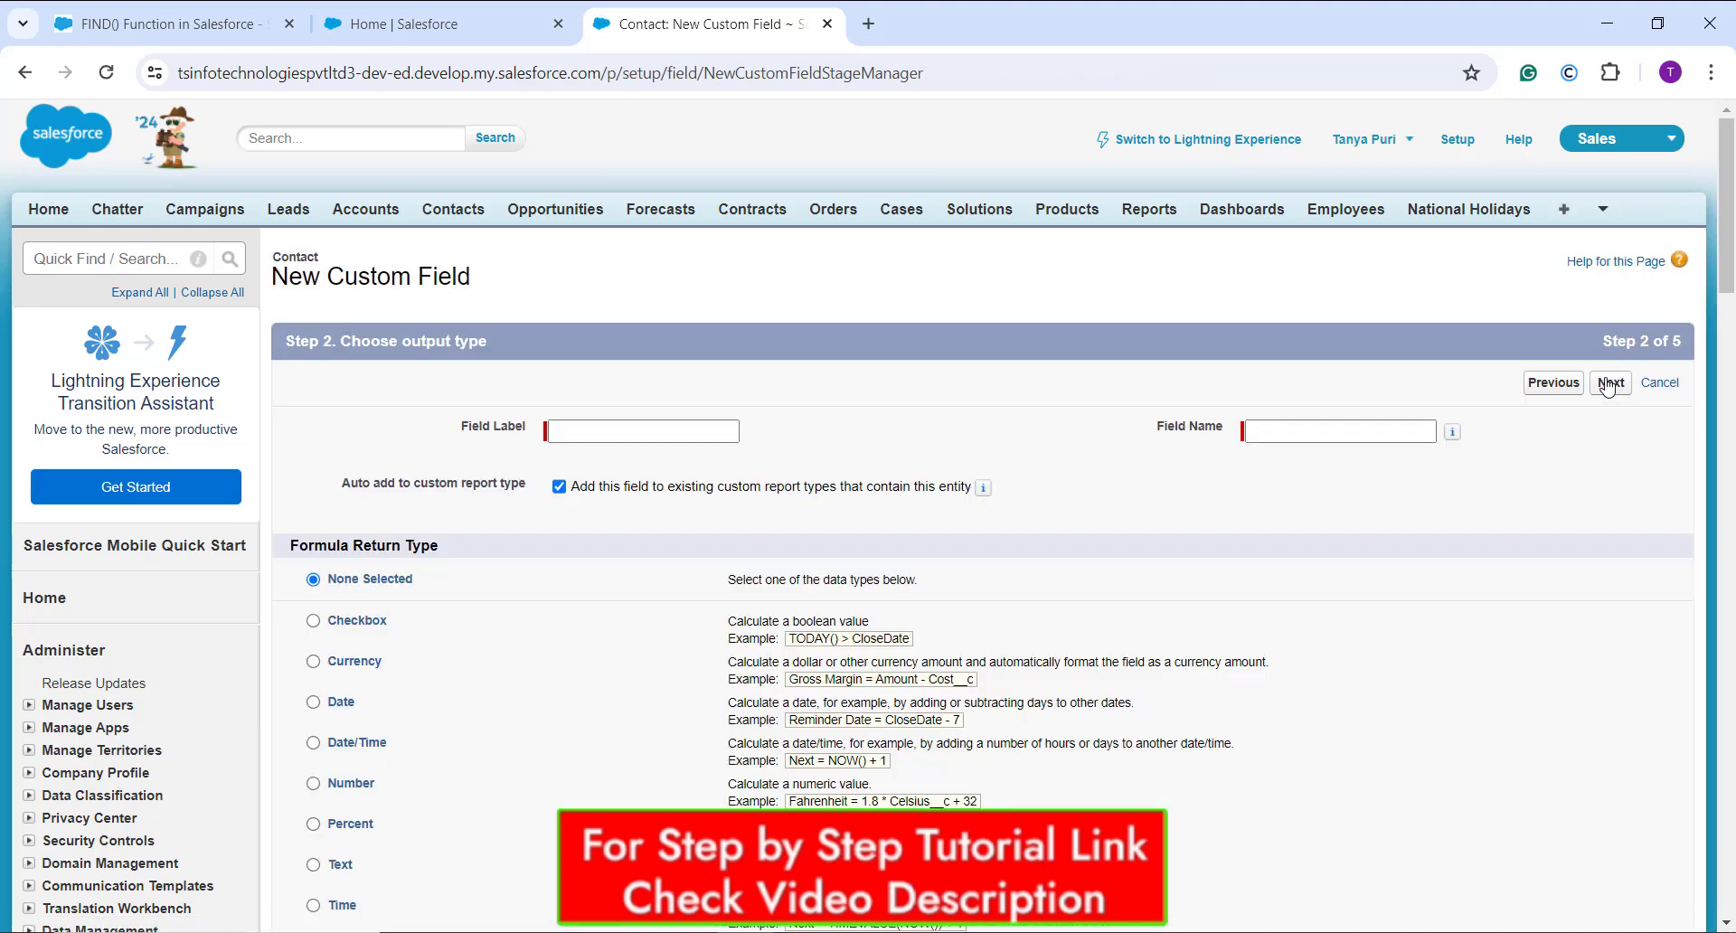
# Label the field Contact Category with the field name Contact_Category, choose the Text return type, and continue to the formula editor.
pyautogui.click(625, 420)
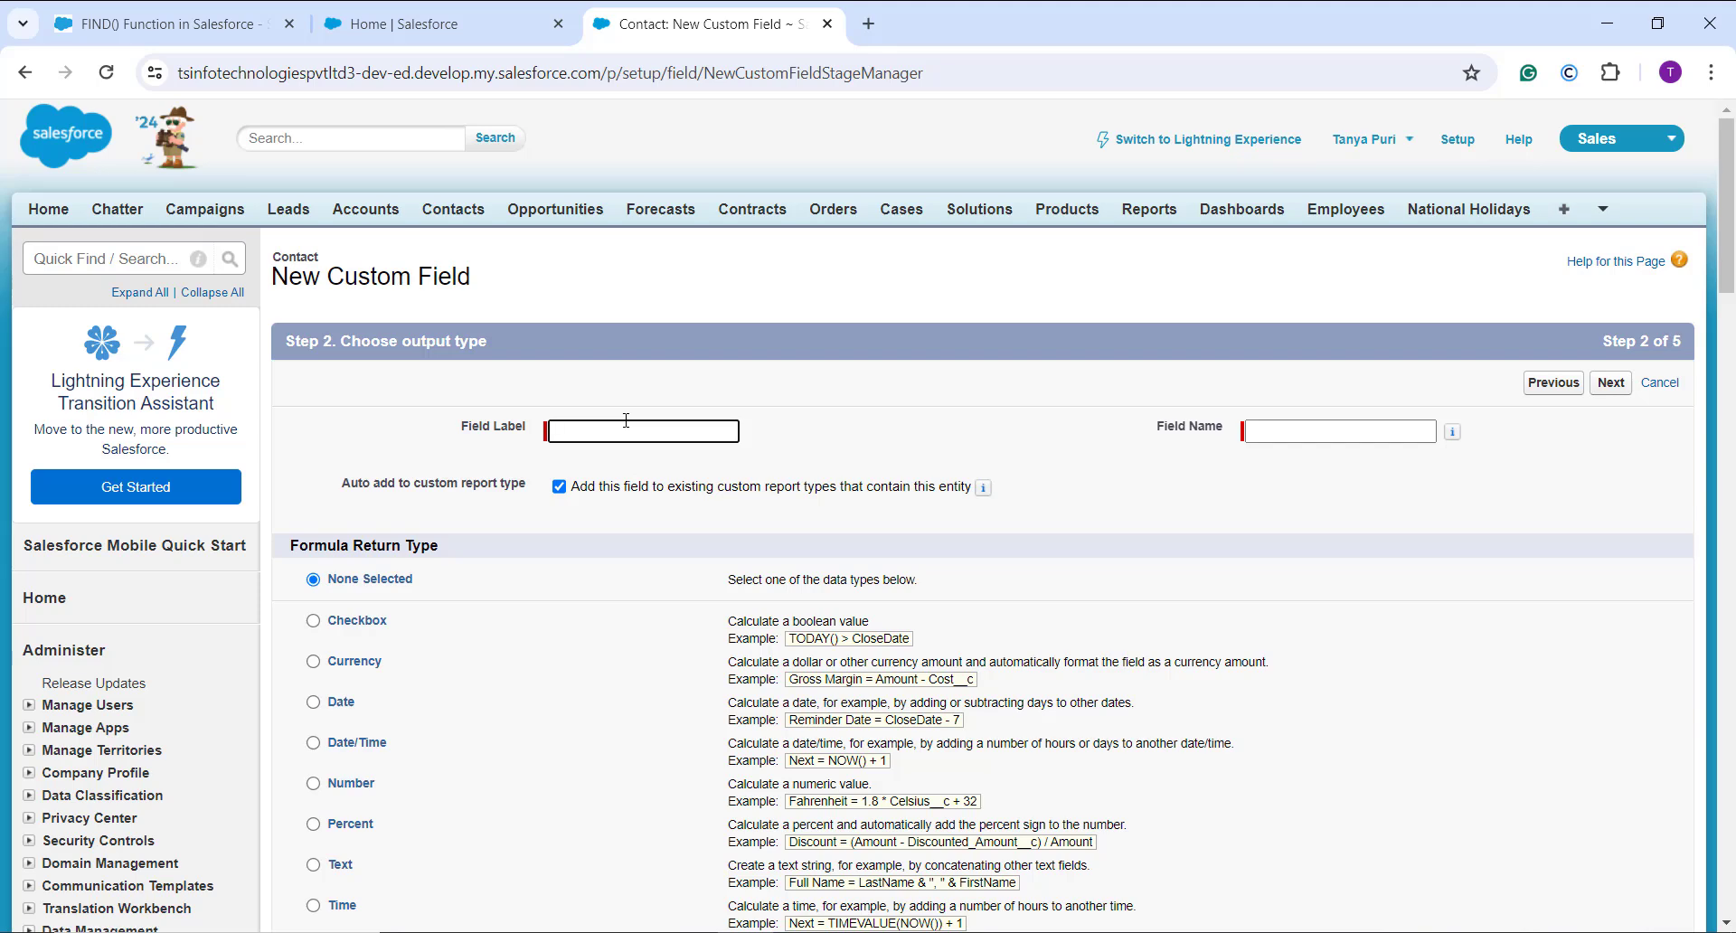
pyautogui.write('Contact Category')
pyautogui.click(1232, 449)
pyautogui.scroll(-3, 1257, 475)
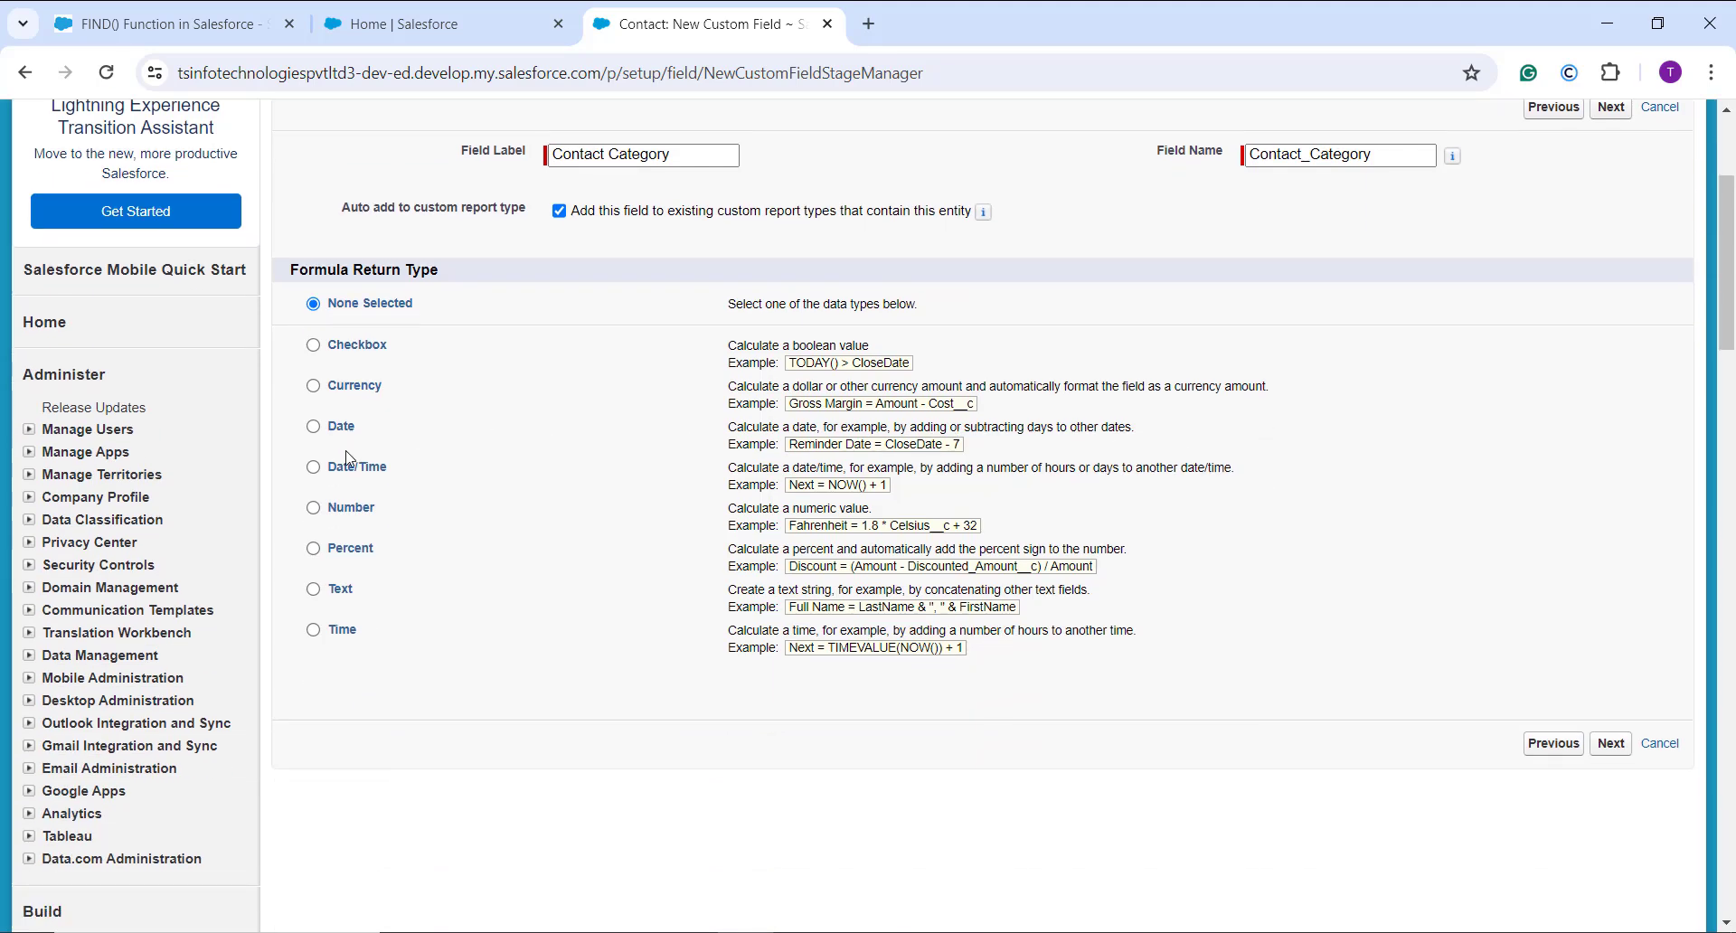
pyautogui.click(347, 590)
pyautogui.click(1611, 744)
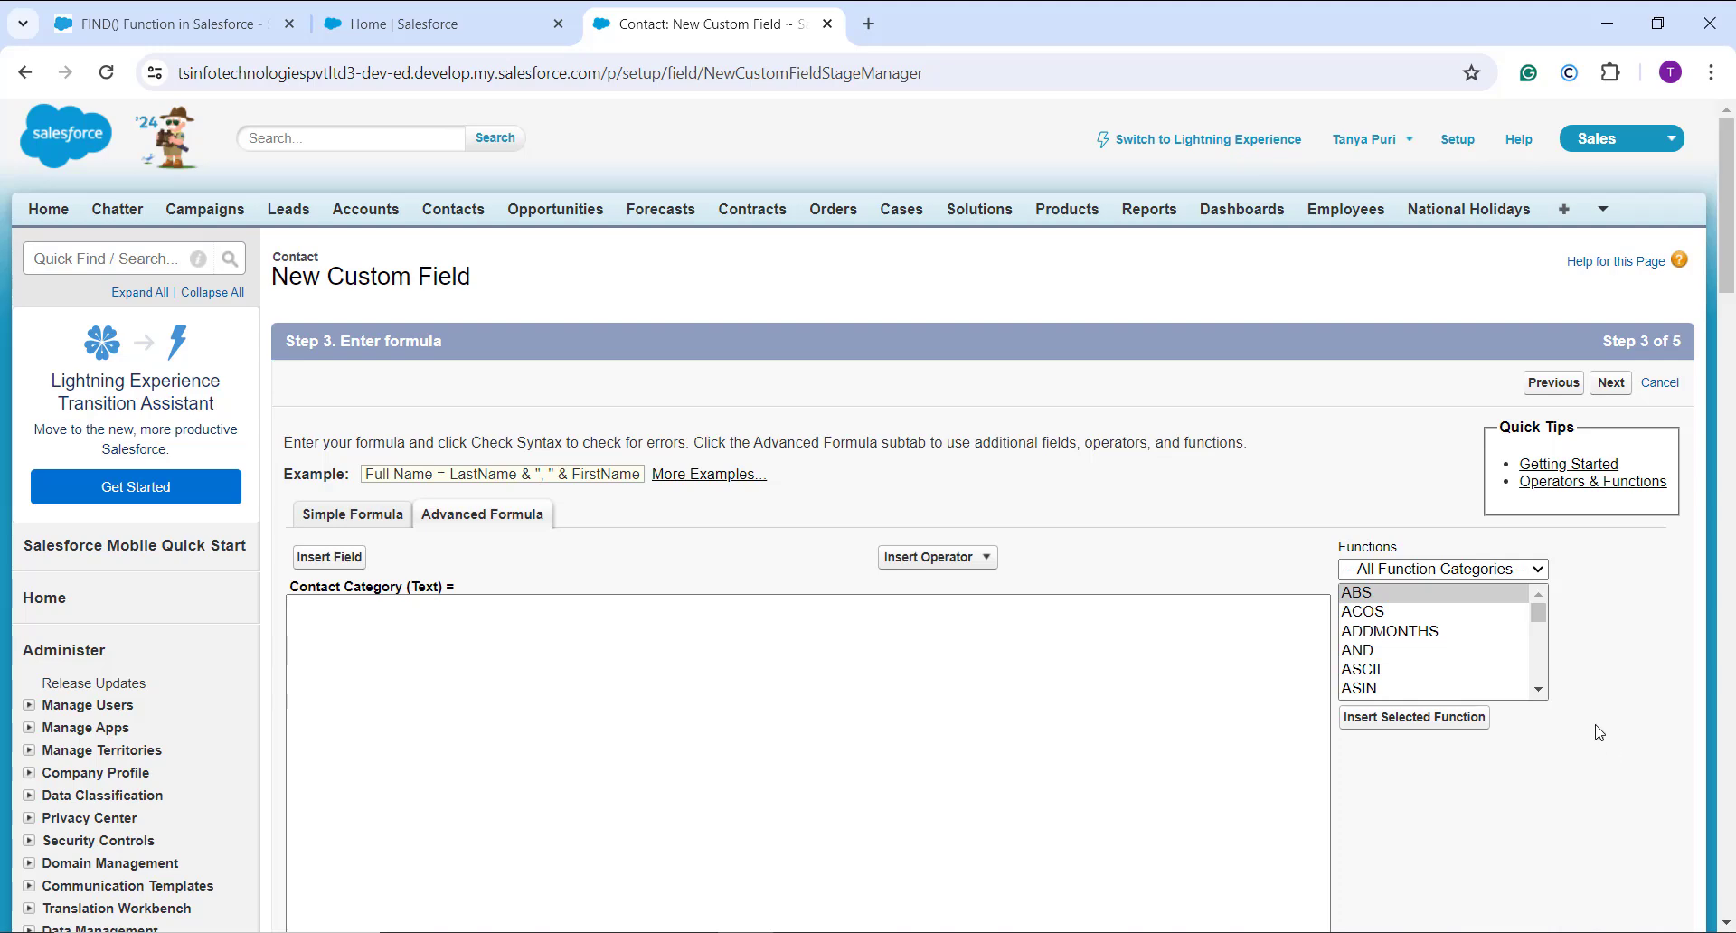
# Filter the formula functions to the Text category and locate FIND.
pyautogui.click(1433, 573)
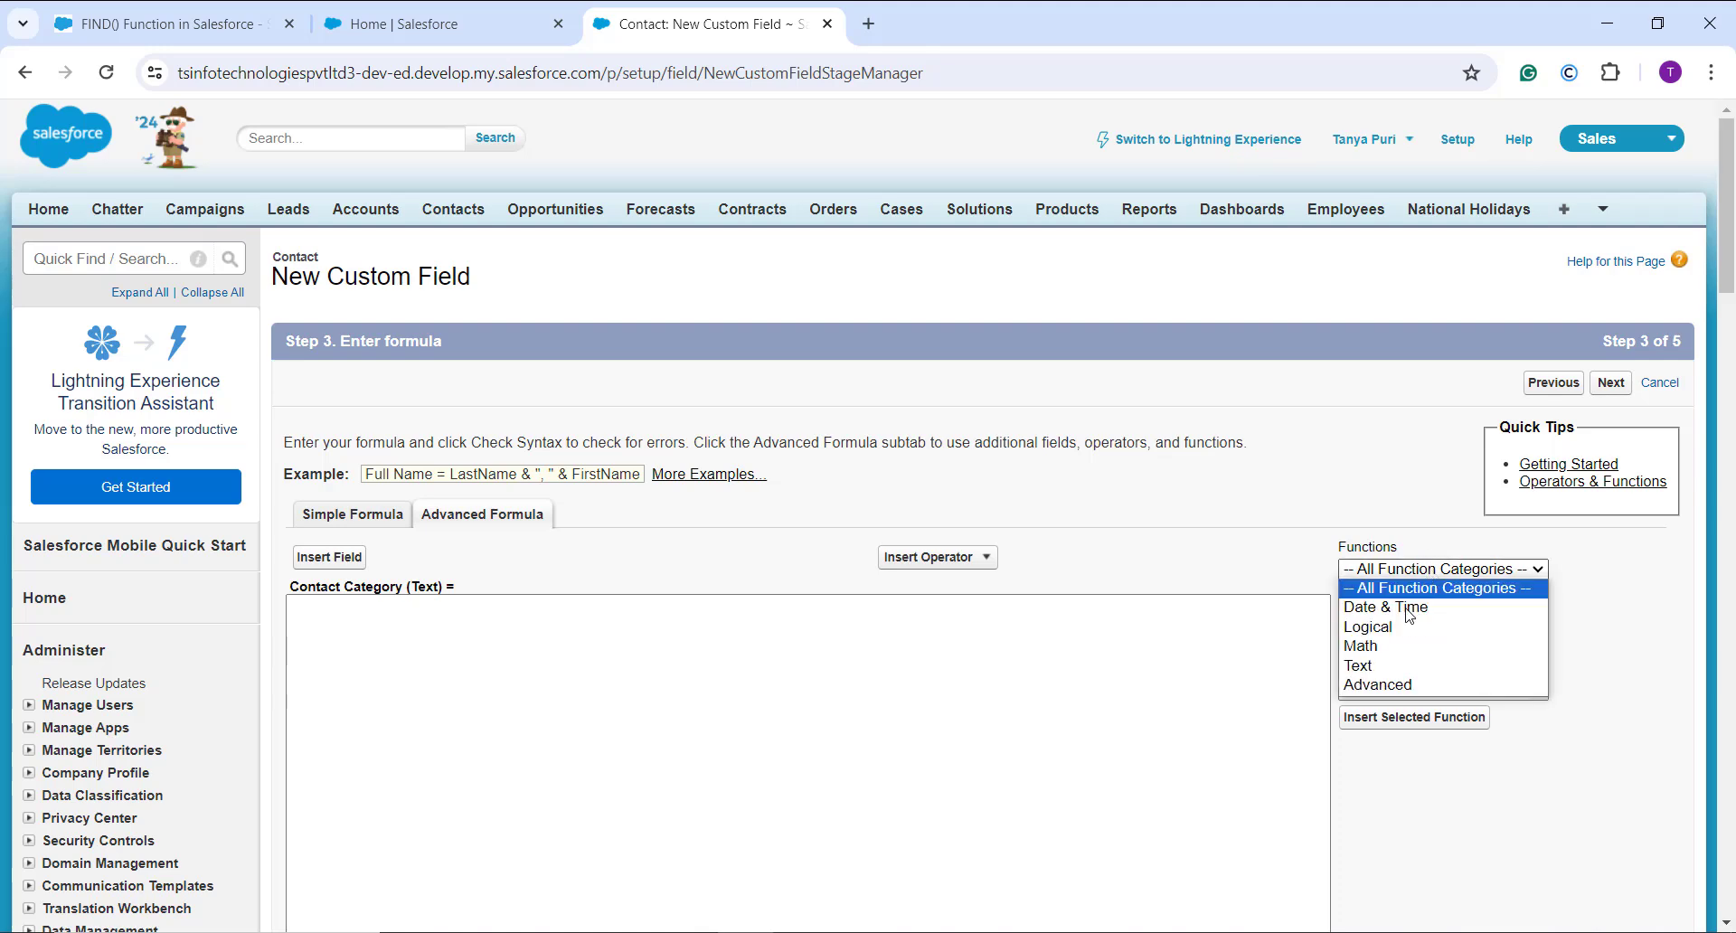
pyautogui.click(1375, 669)
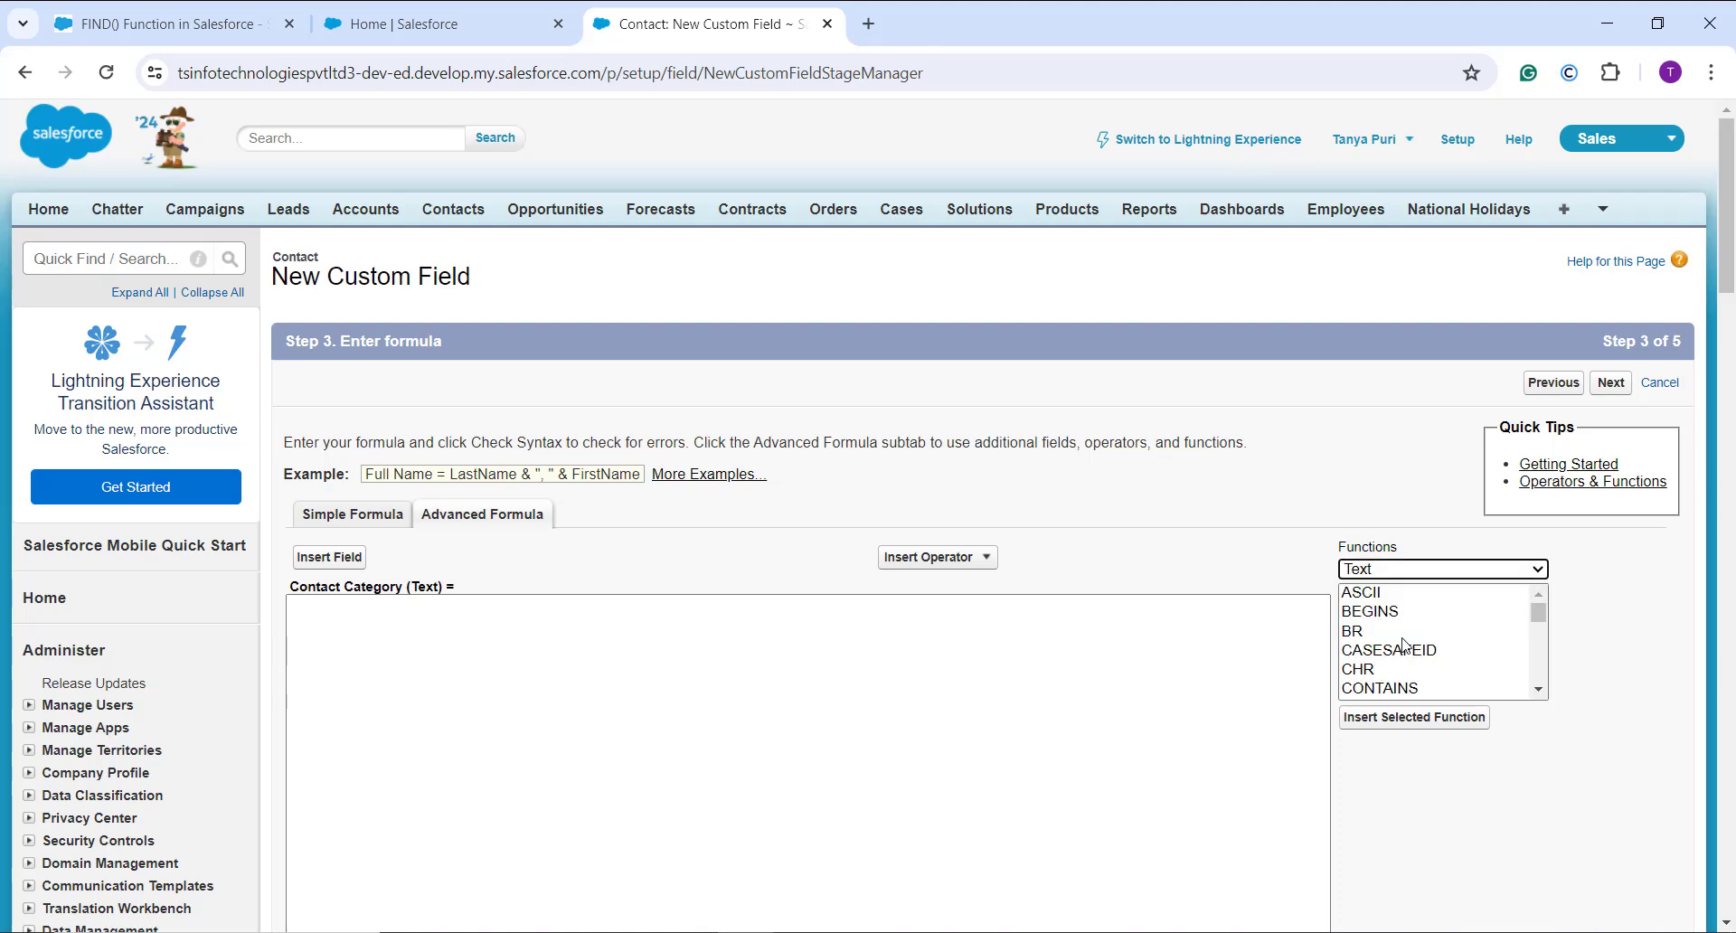
pyautogui.scroll(-2, 1406, 644)
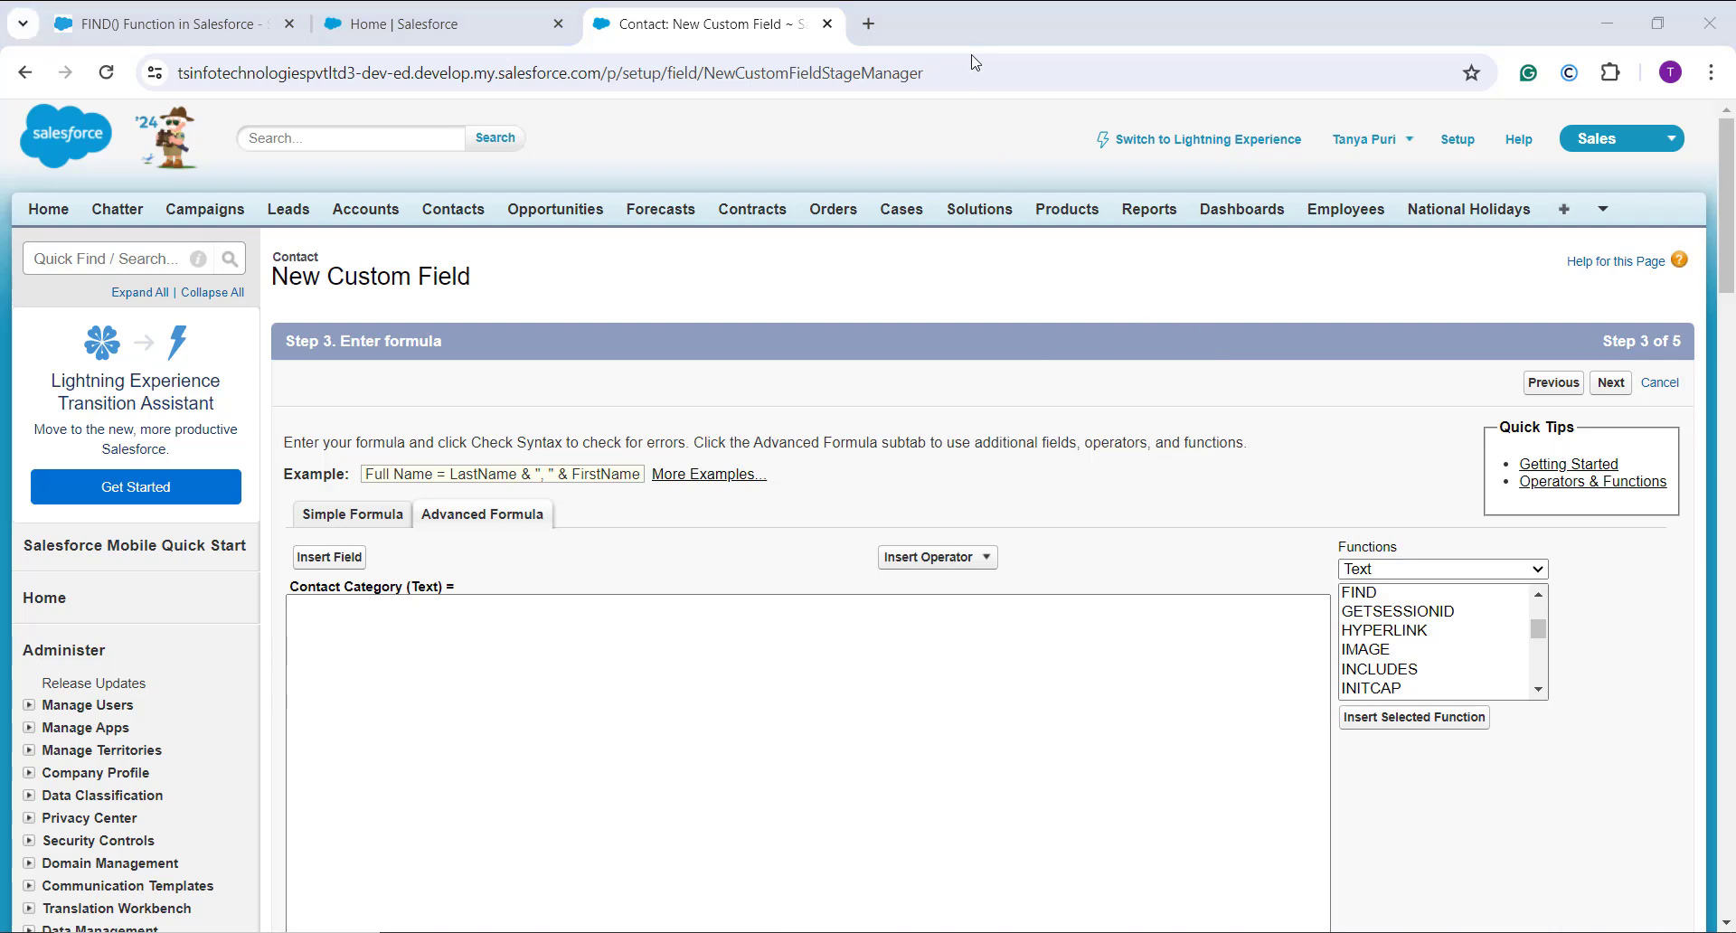
# Enter the formula IF(FIND('speaker', Contact_Highlight__c) > 0, 'Speaker', IF(FIND('sponsor', Contact_Highlight__c) > 0, 'Sponsor', IF(FIND('VIP', Contact_Highlight__c) > 0, 'VIP', 'Regular'))) and check its syntax.
pyautogui.click(533, 606)
pyautogui.write("IF(FIND('speaker',  Contact_Highlight__c ) > 0, 'Speaker', IF(FIND('sponsor',  Contact_Highlight__c ) > 0, 'Sponsor', IF(FIND('VIP',  Contact_Highlight__c ) > 0, 'VIP', 'Regular')))")
pyautogui.scroll(-2, 533, 606)
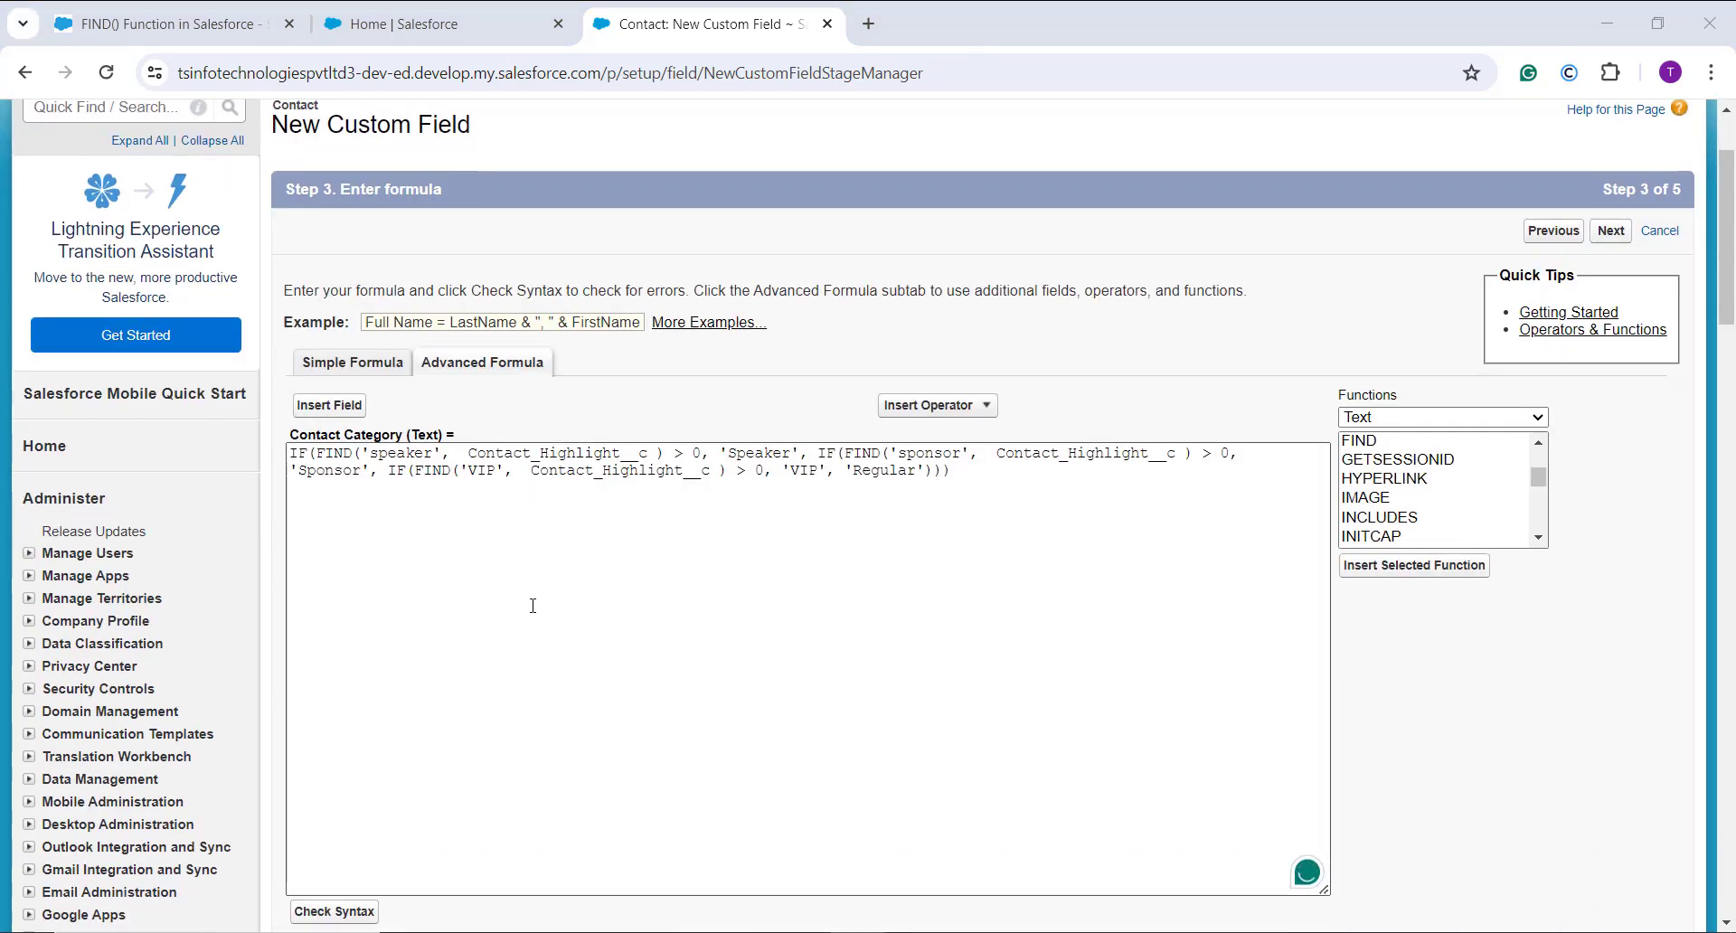
pyautogui.scroll(-3, 533, 606)
pyautogui.click(334, 687)
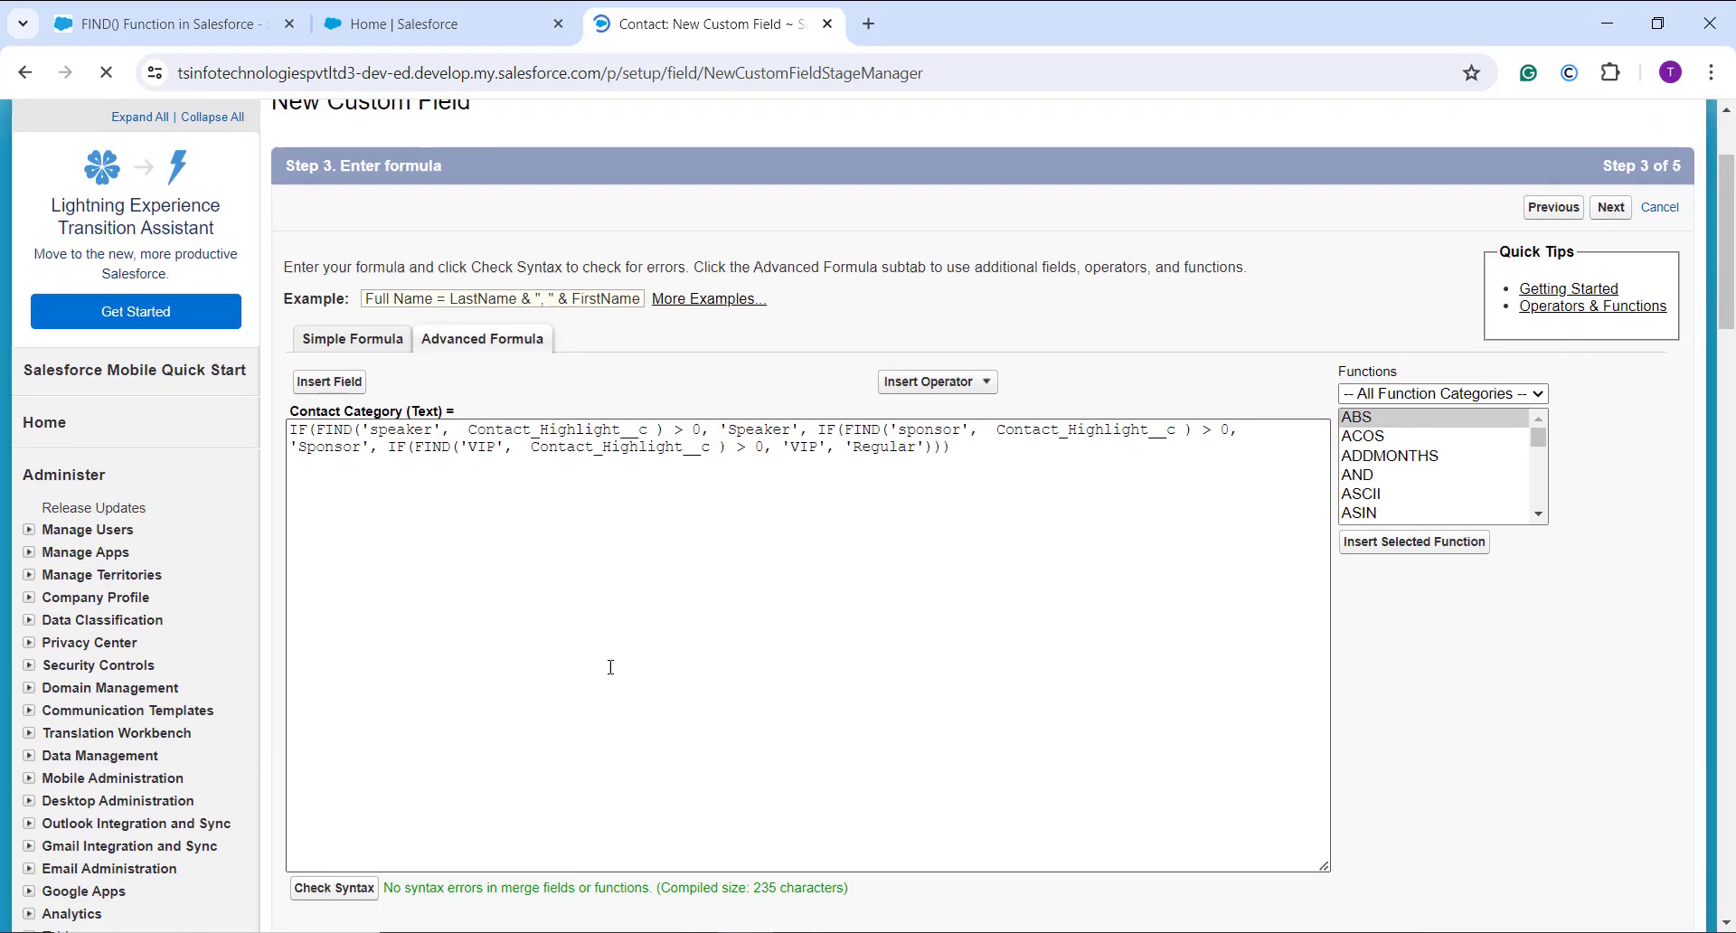
# Accept the default field-level security and all four contact page layouts, and save the Contact Category field.
pyautogui.scroll(-1, 610, 667)
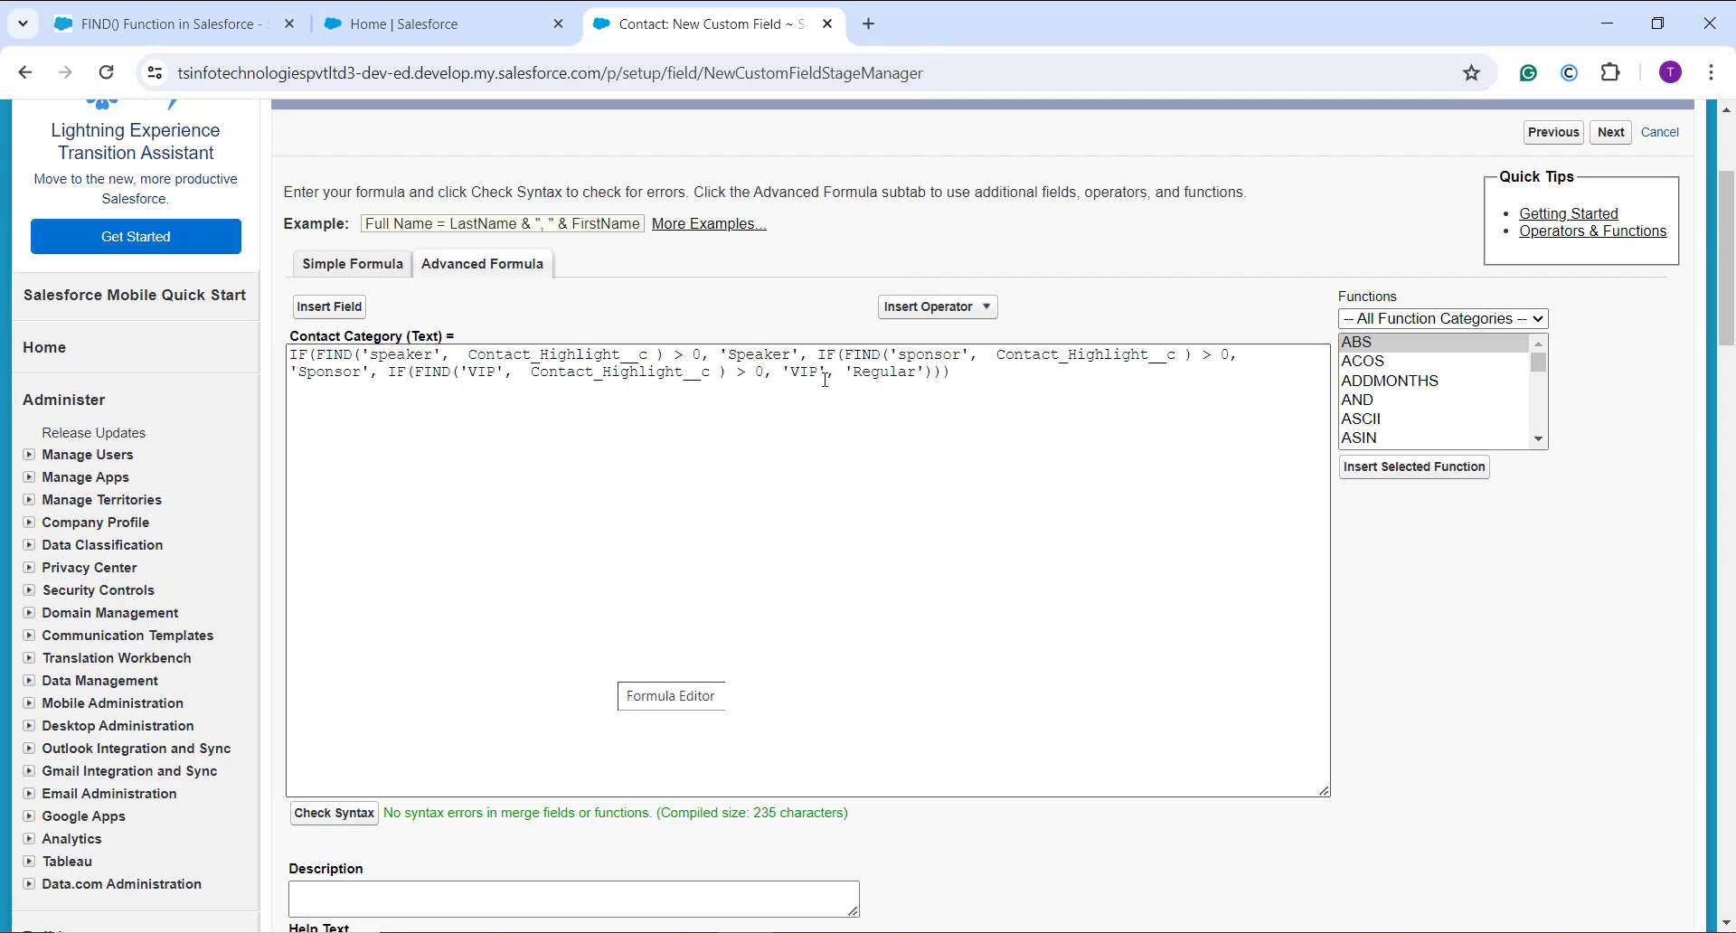
pyautogui.scroll(-3, 825, 497)
pyautogui.scroll(5, 868, 542)
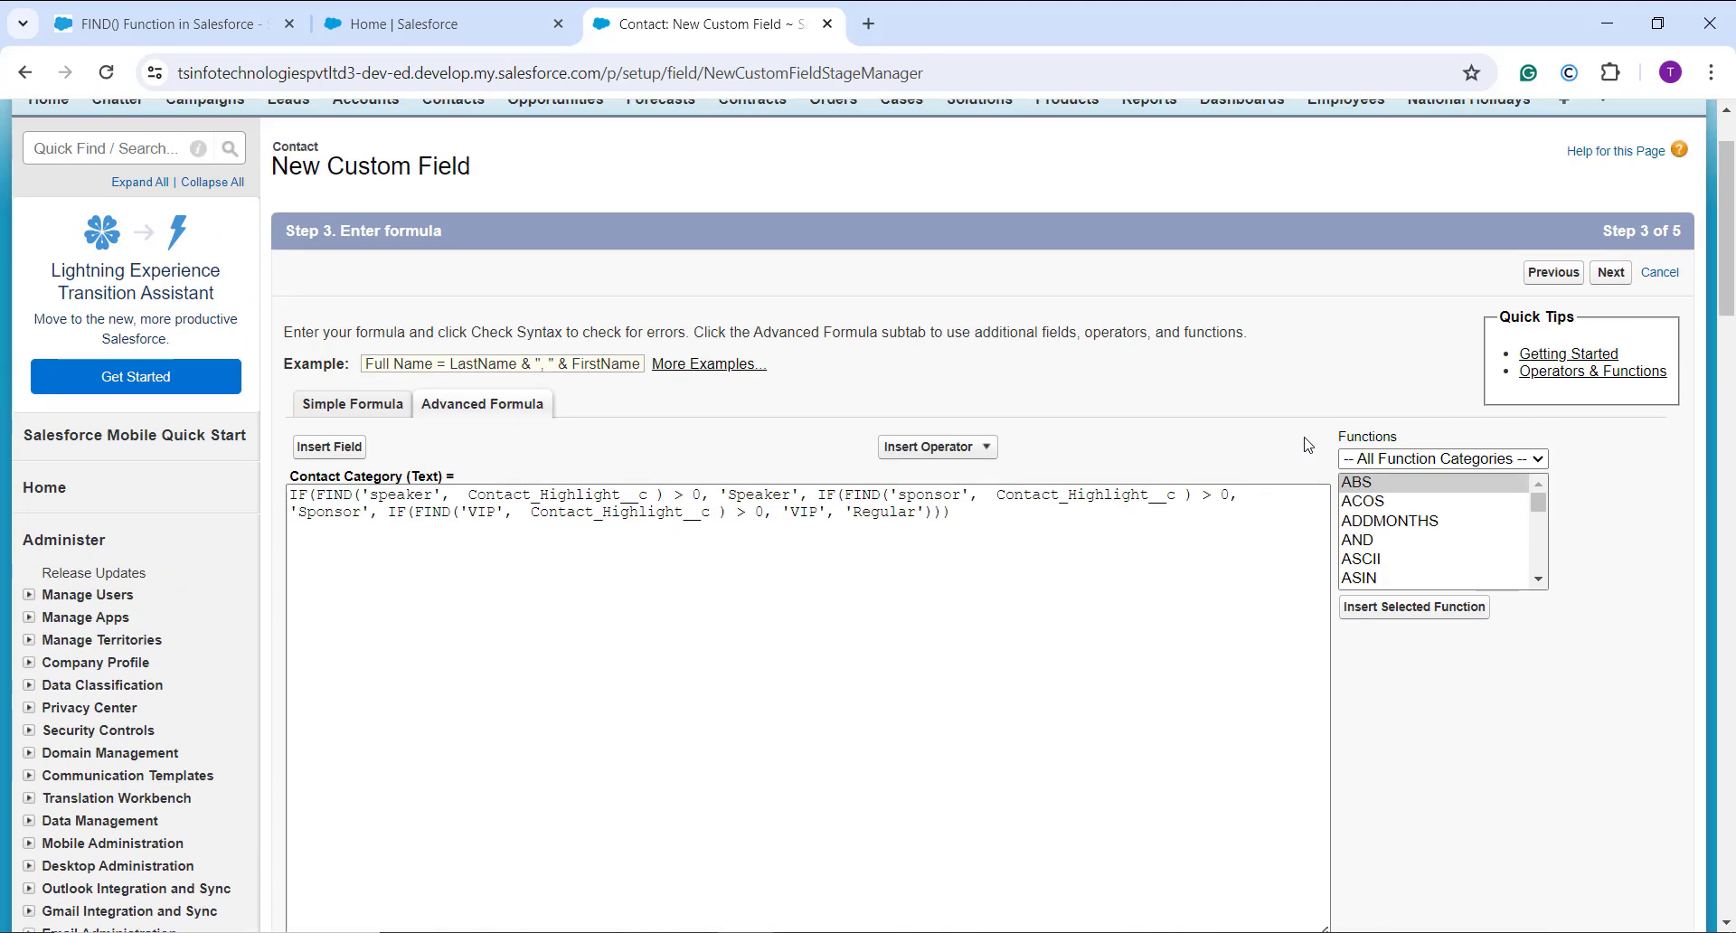
pyautogui.click(1611, 289)
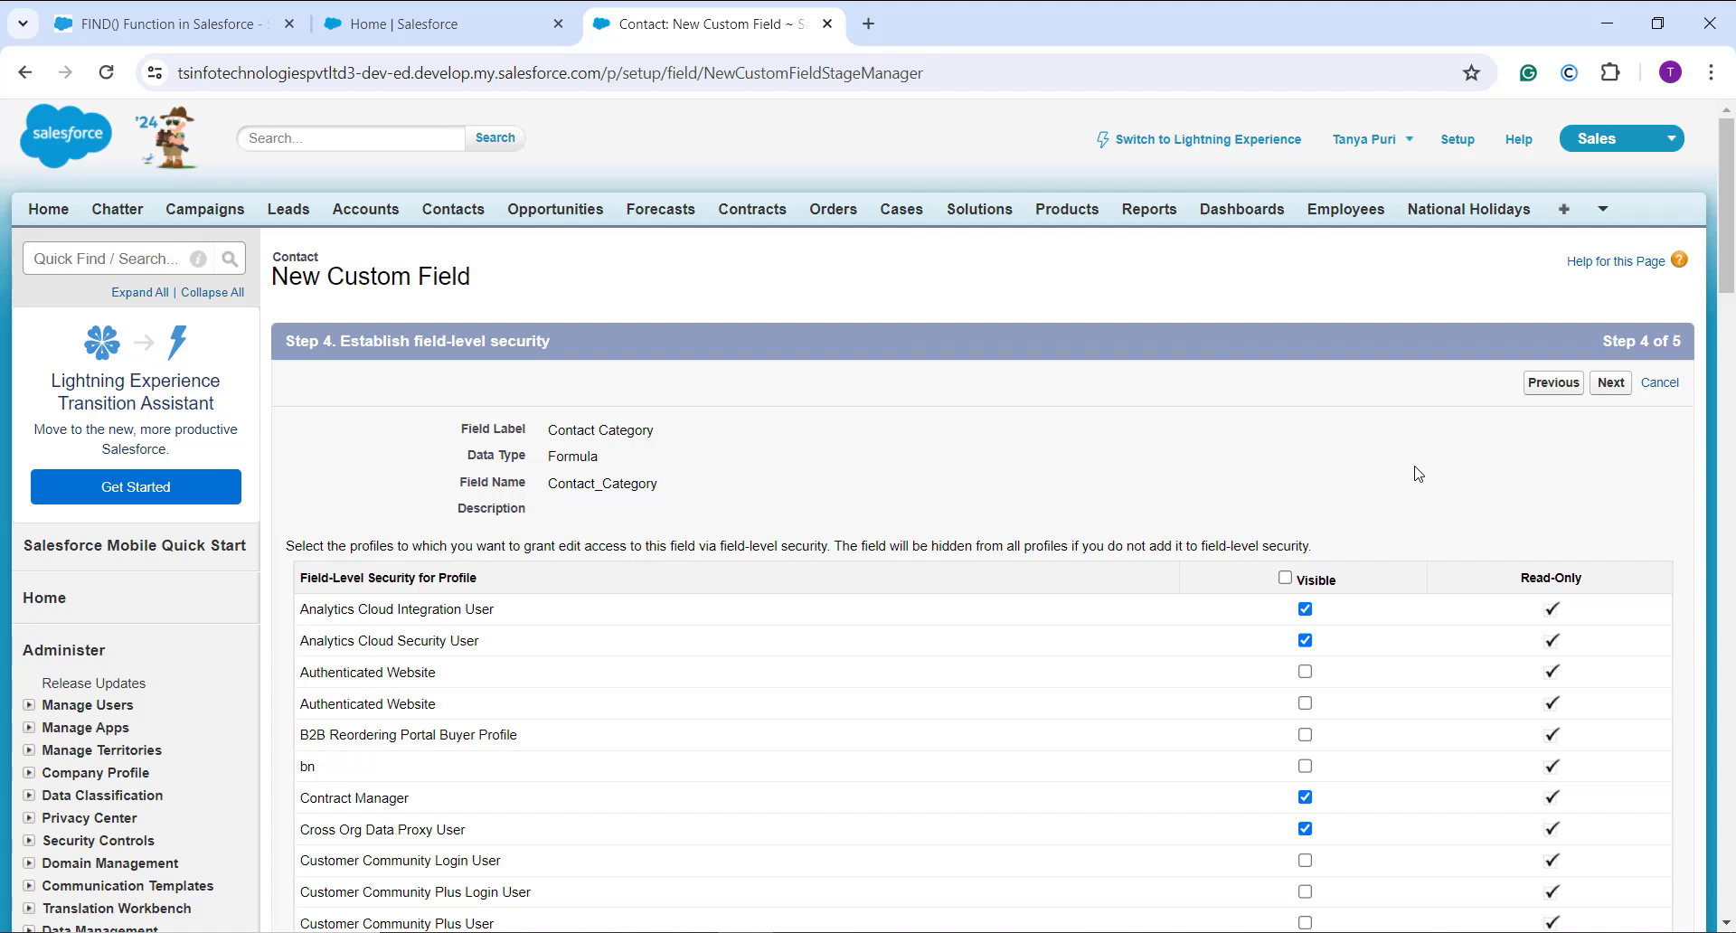
pyautogui.click(1611, 385)
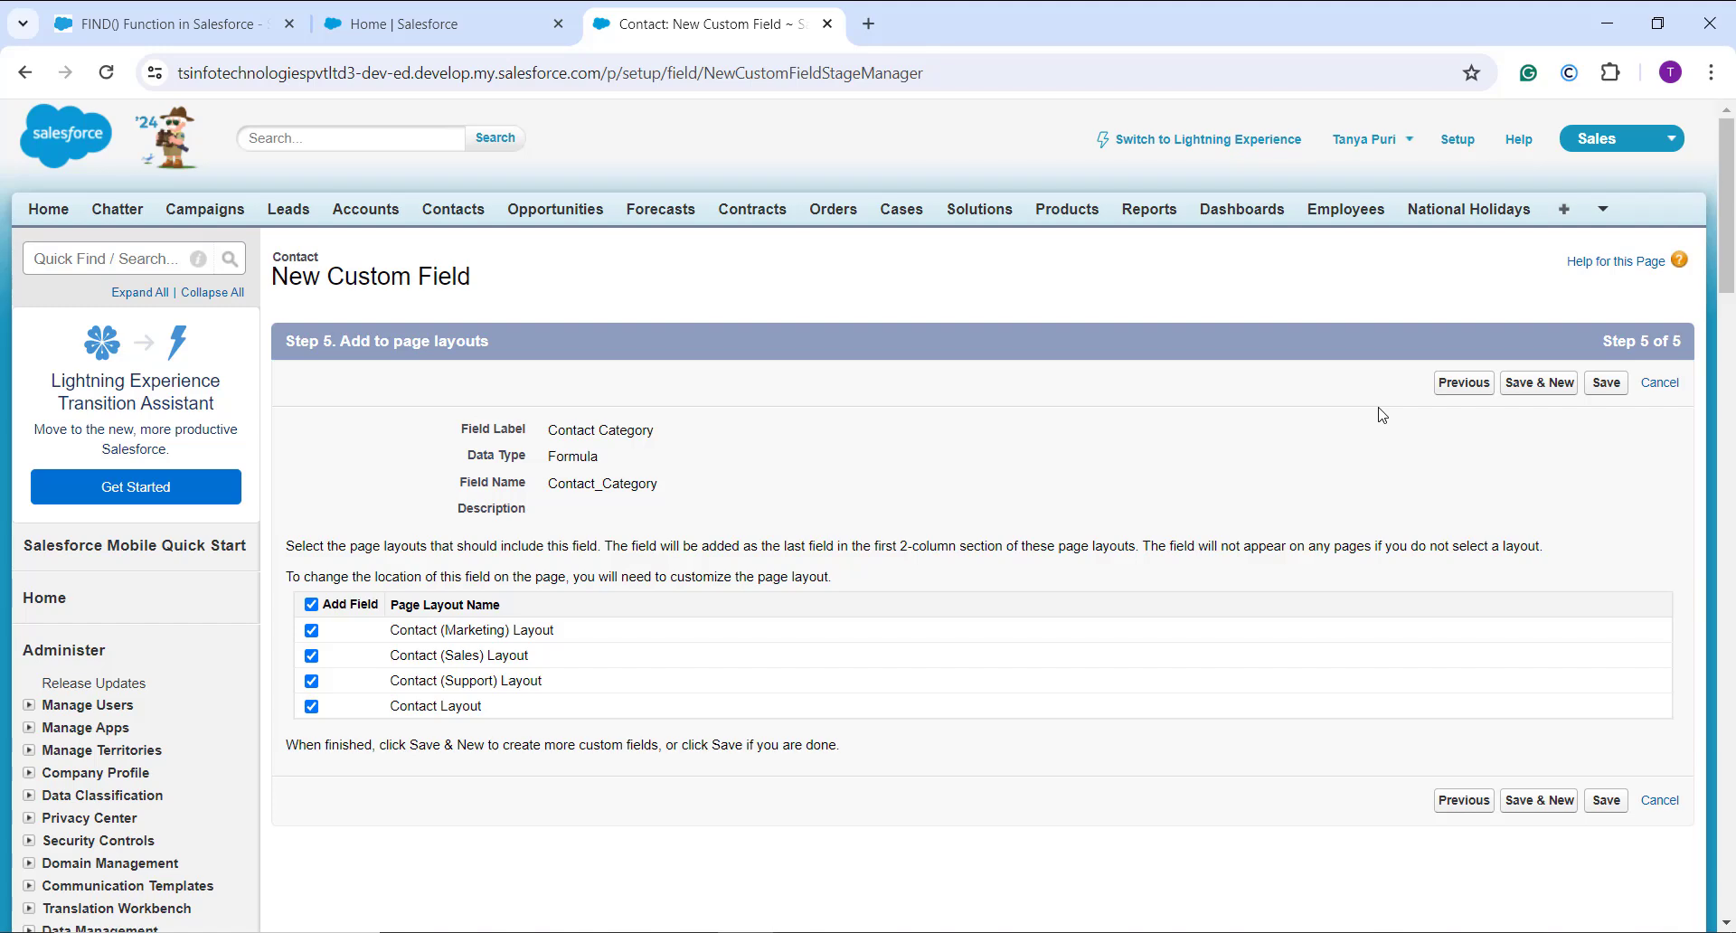
pyautogui.click(1606, 383)
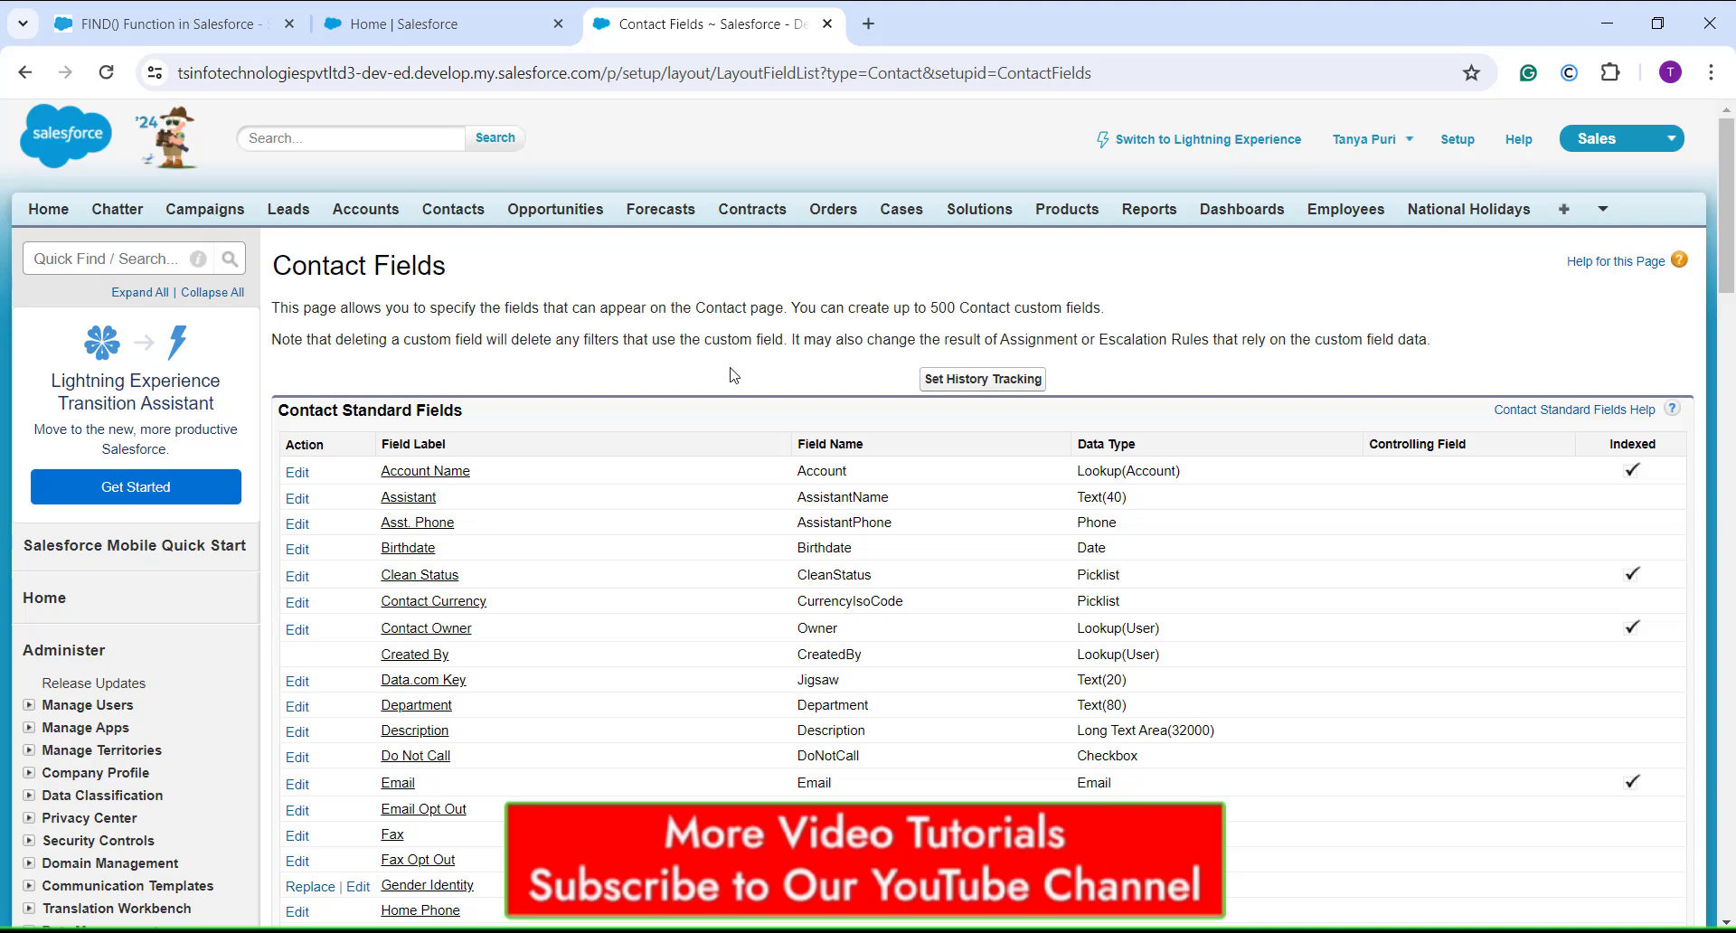
# Open the Zenith Industrial Partners contact from the recent contacts and find its Contact Highlight and Contact Category fields.
pyautogui.click(477, 217)
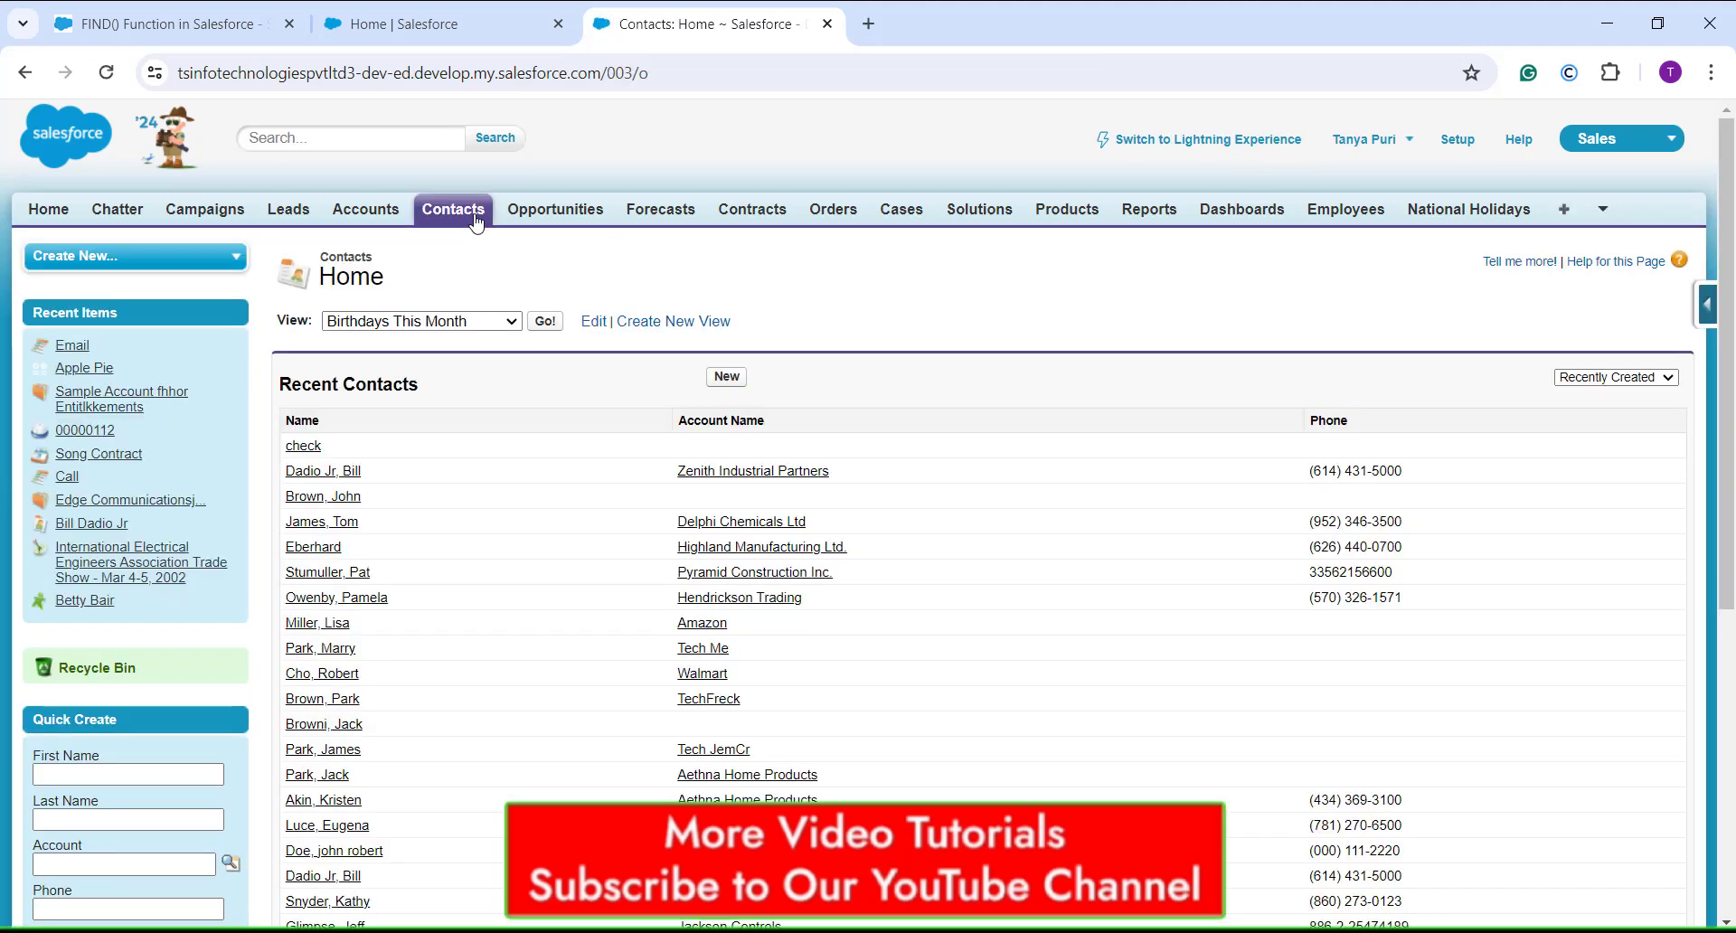
pyautogui.click(319, 474)
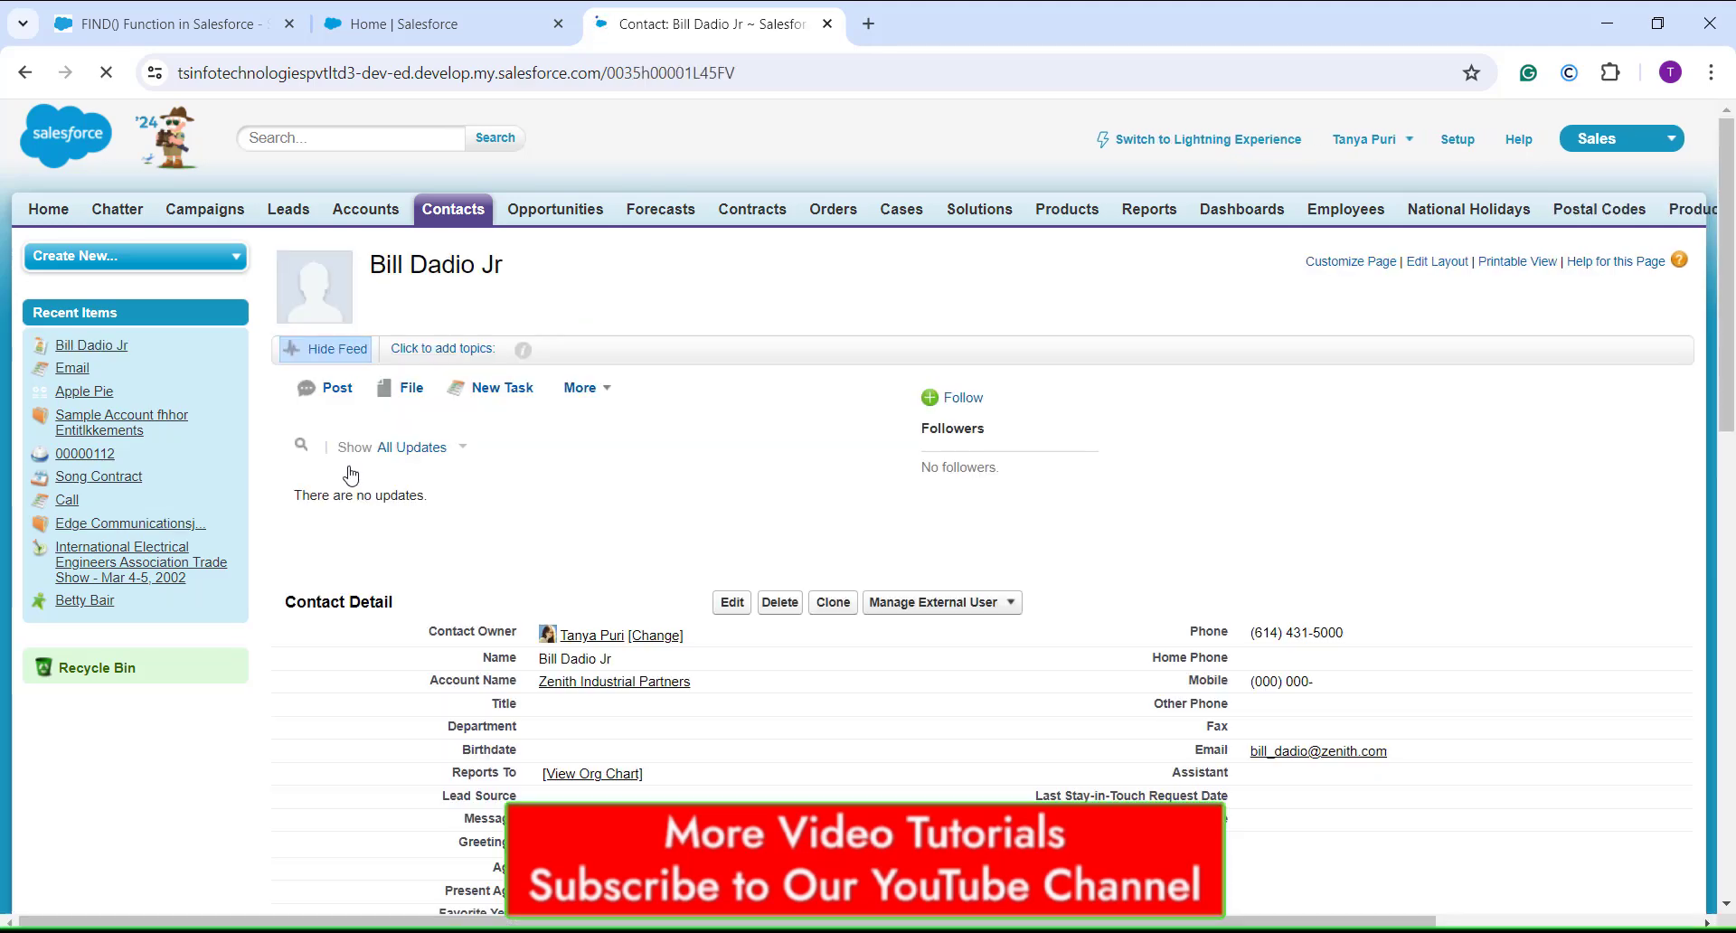
pyautogui.scroll(-5, 561, 426)
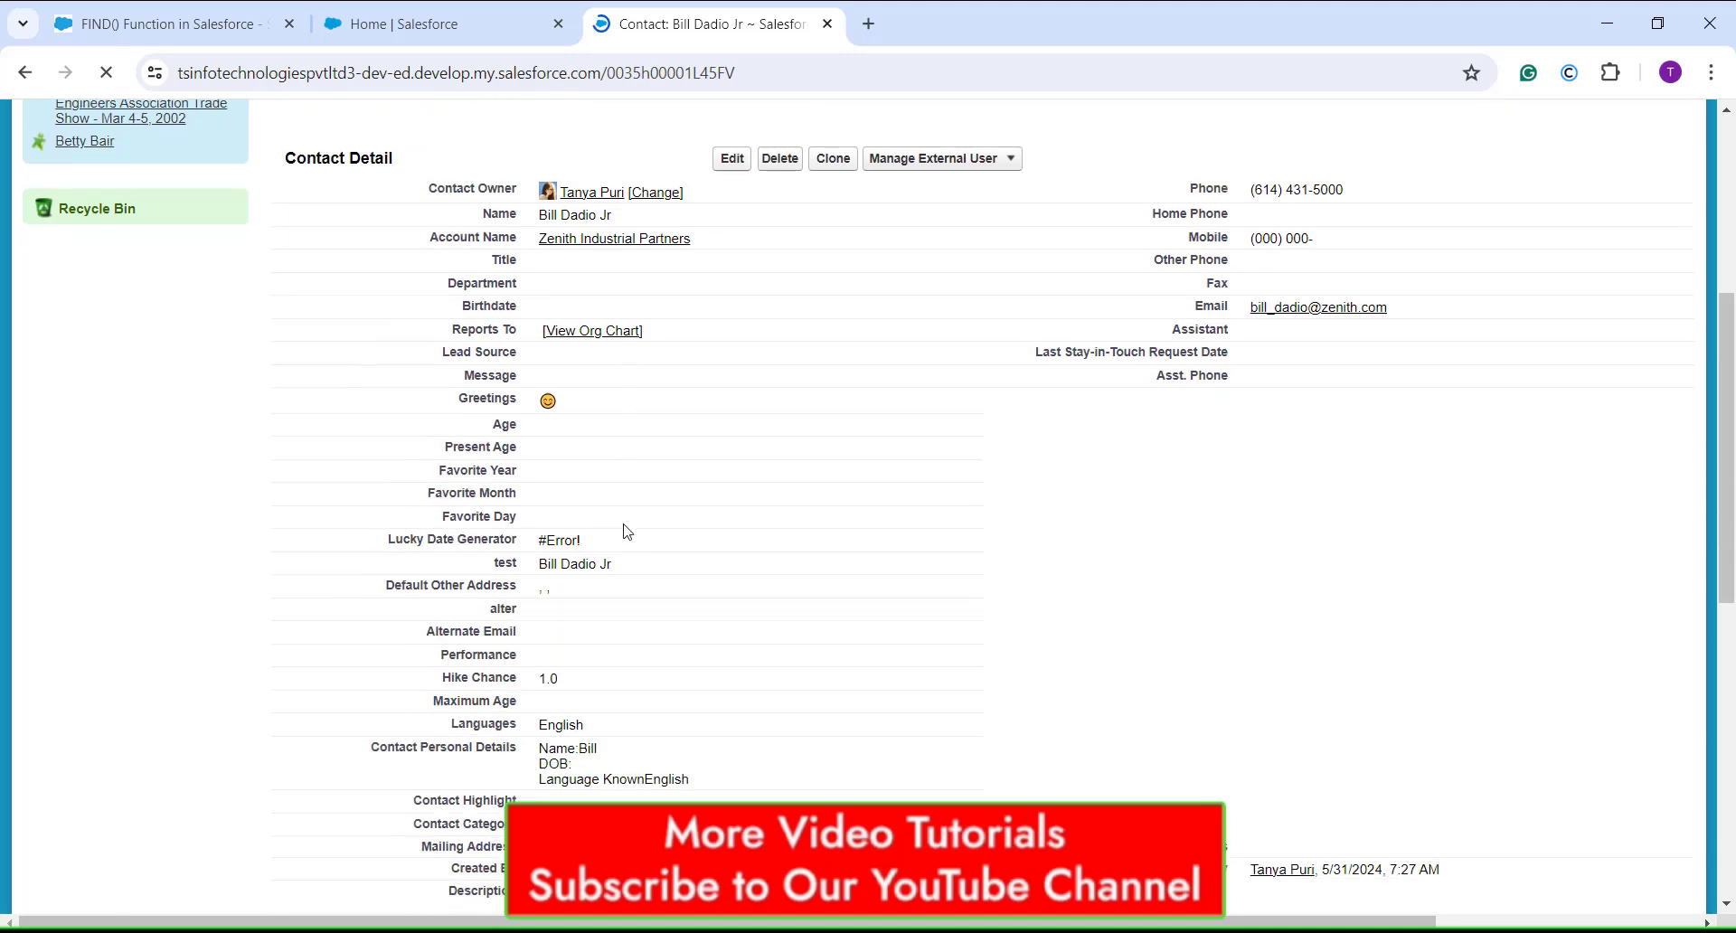
pyautogui.scroll(-3, 627, 531)
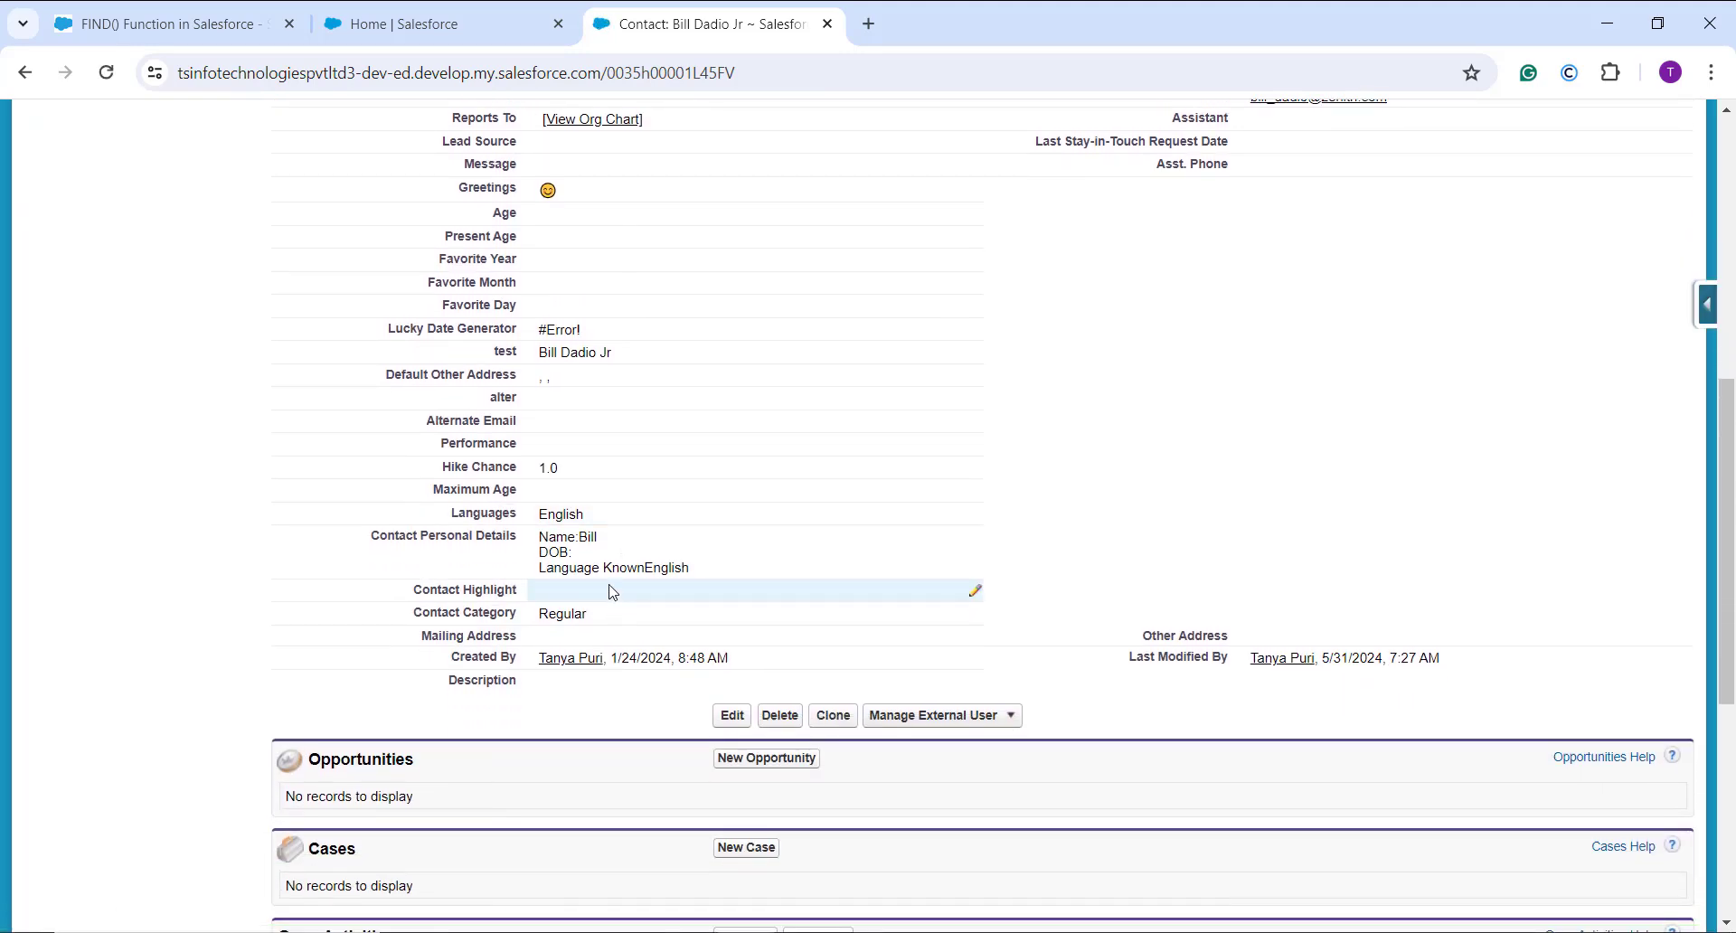
# Set the contact's Contact Highlight to "Special VIP person in the event", save the record, and check its Contact Category.
pyautogui.doubleClick(611, 589)
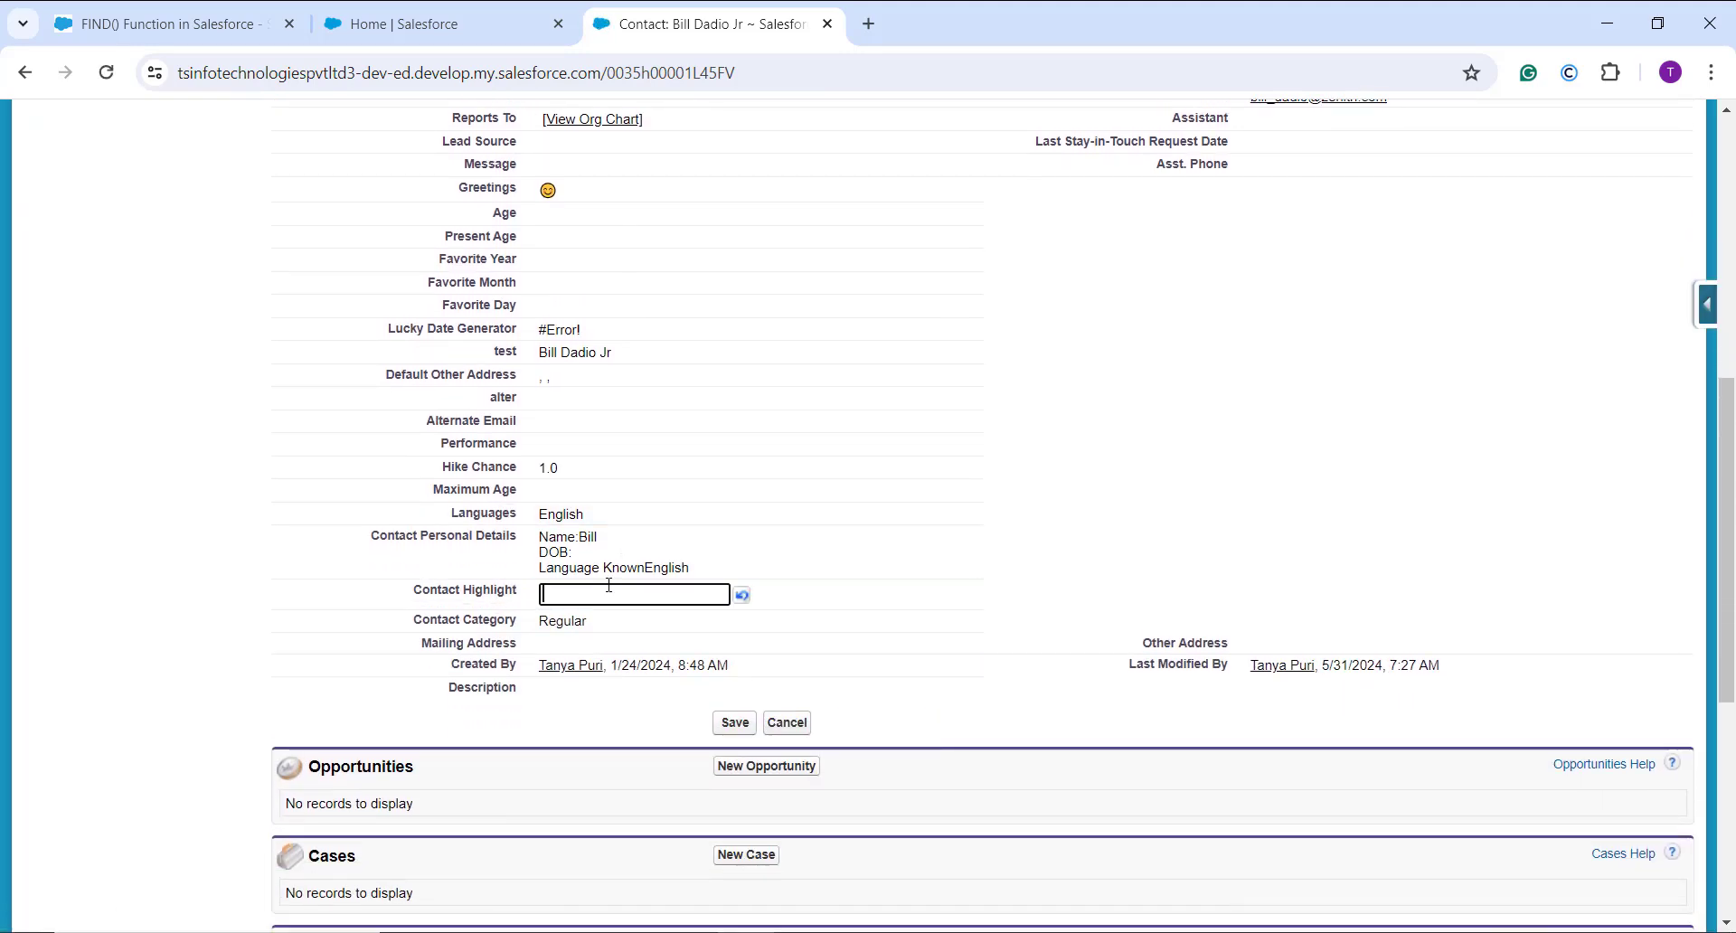
pyautogui.write('Special V')
pyautogui.write('IP person in the ev')
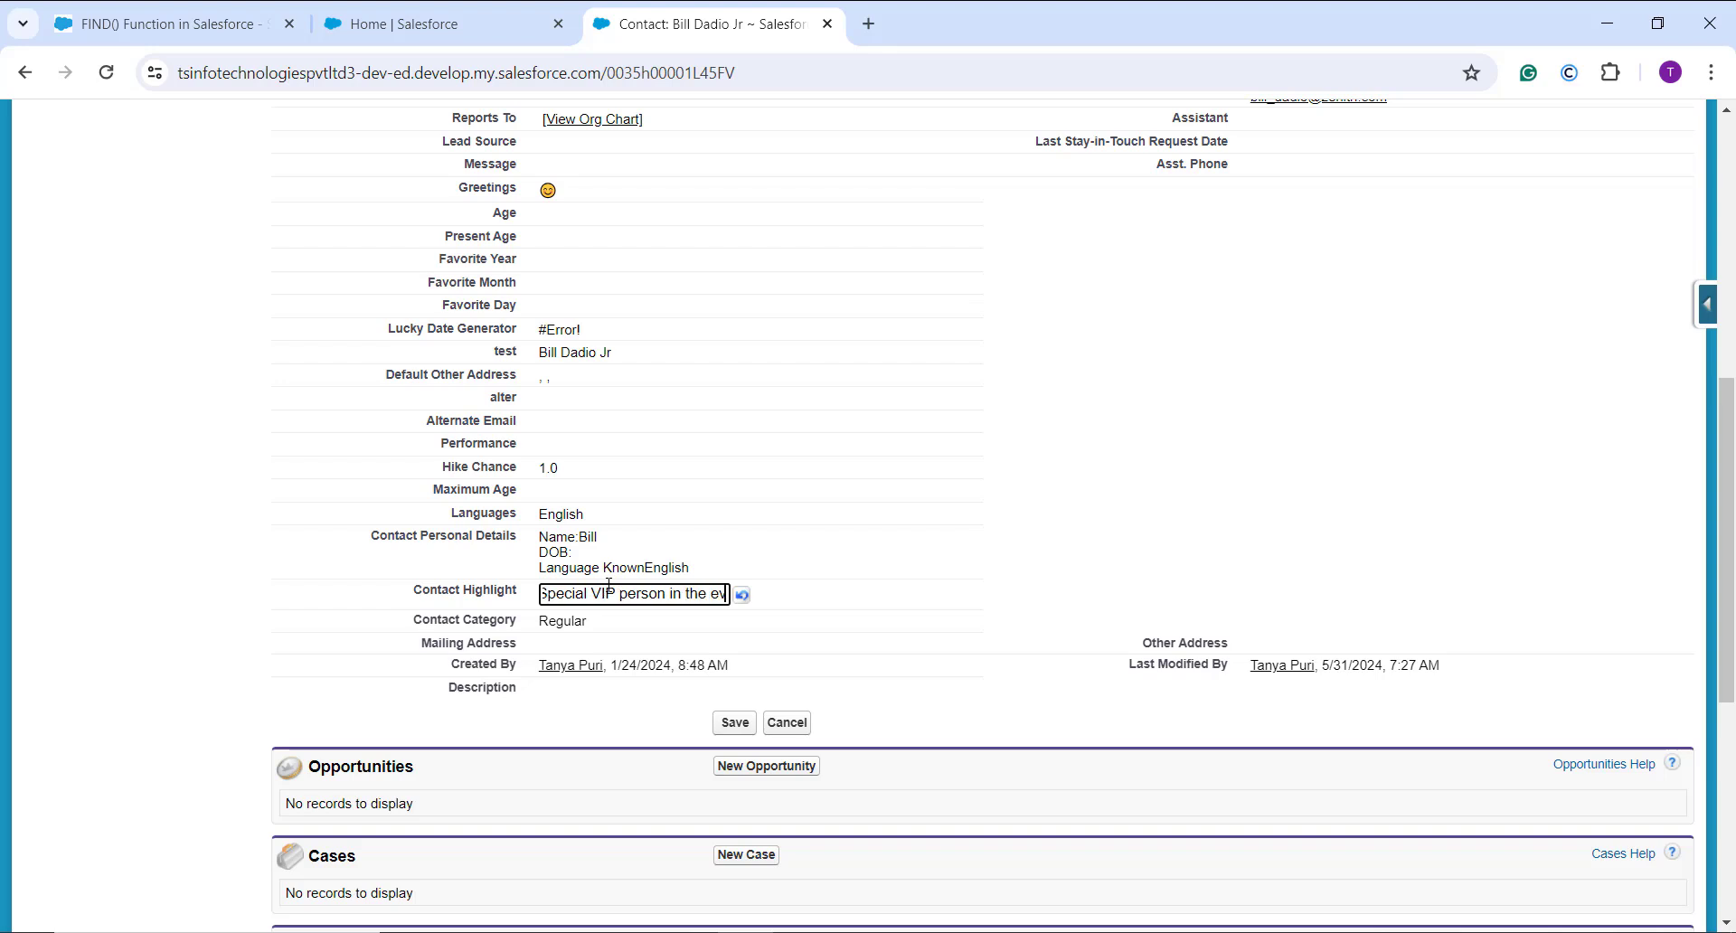
pyautogui.write('ent')
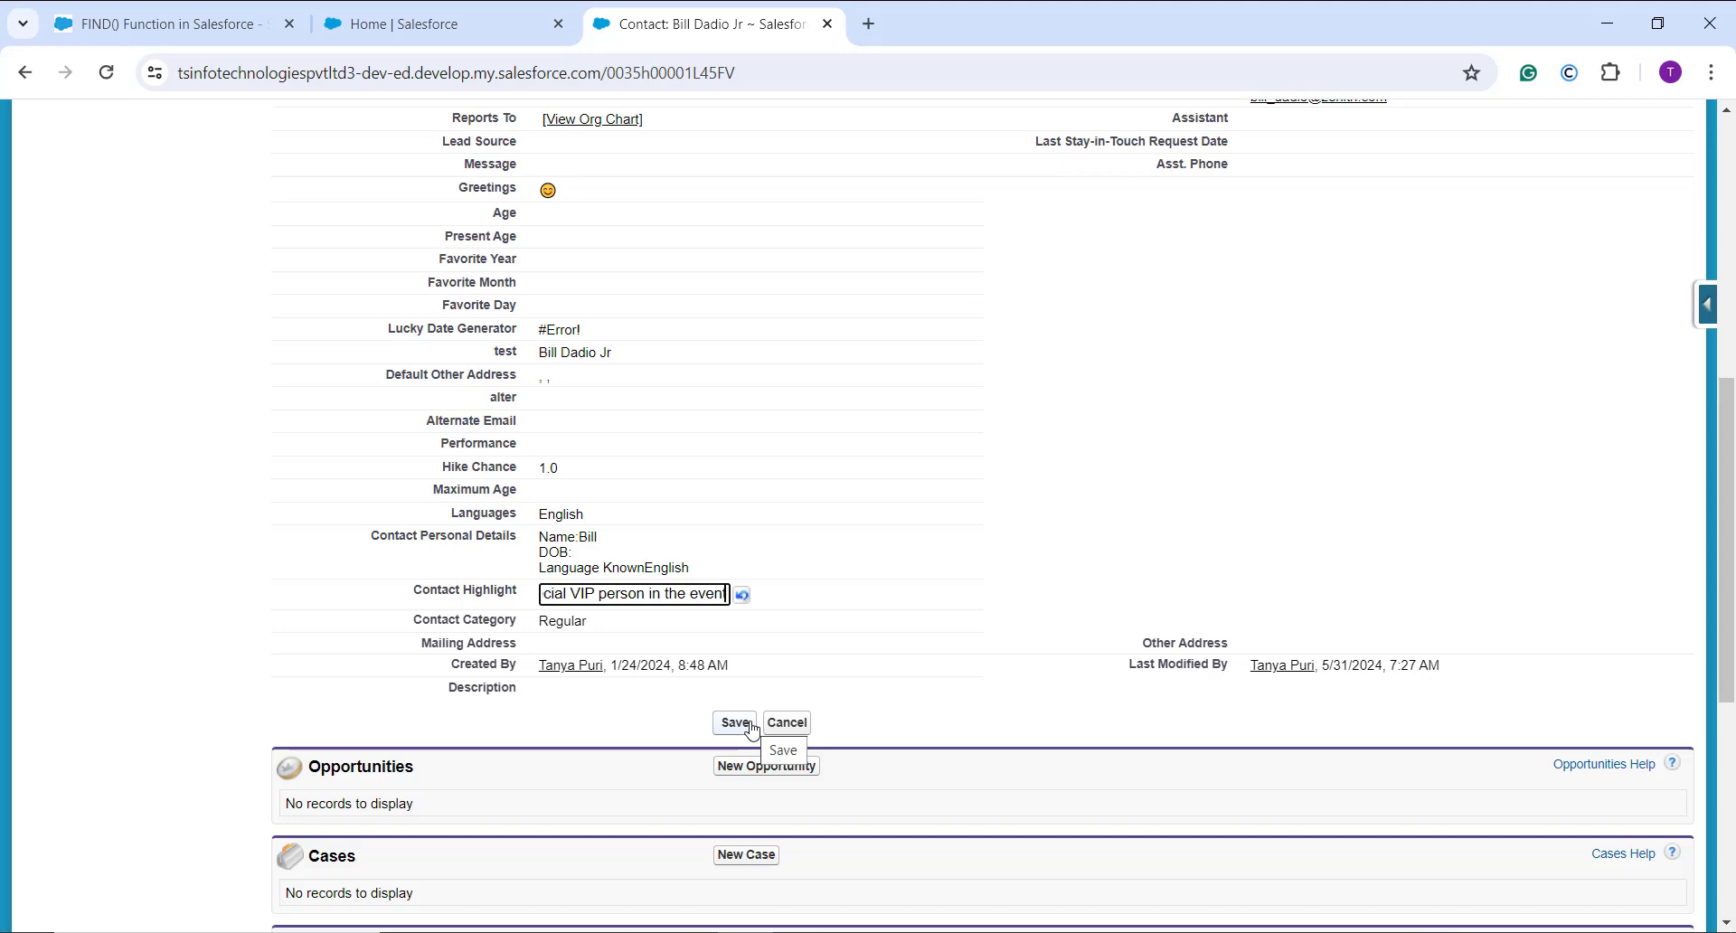
pyautogui.click(751, 725)
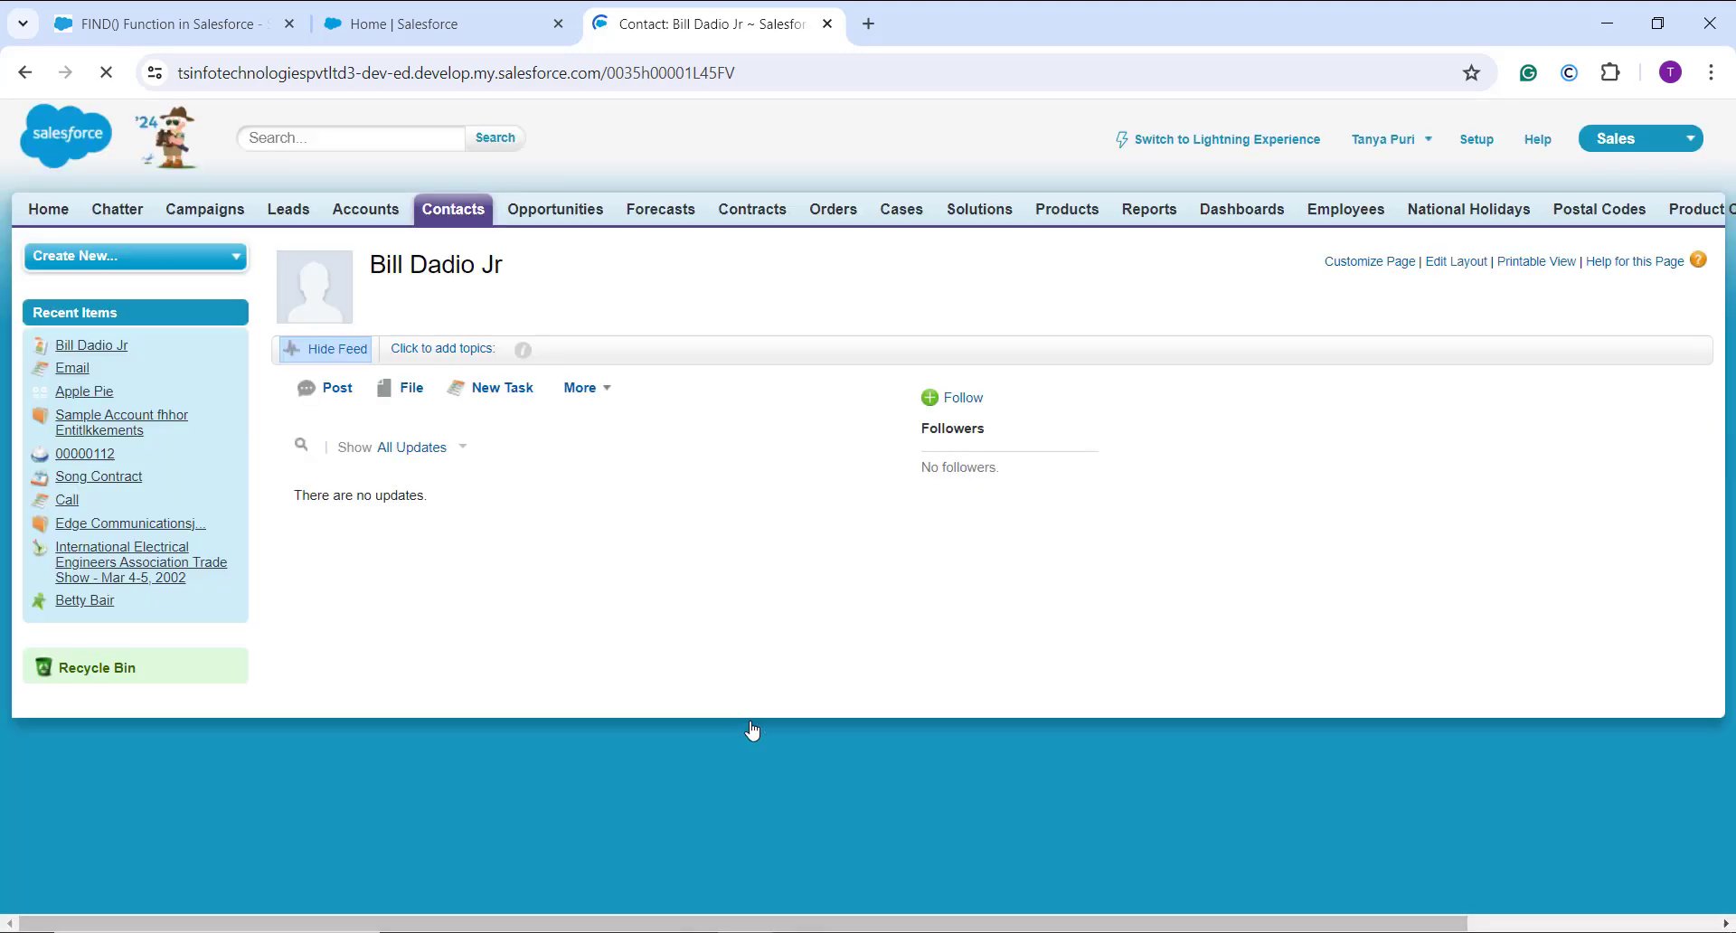
pyautogui.scroll(-8, 751, 714)
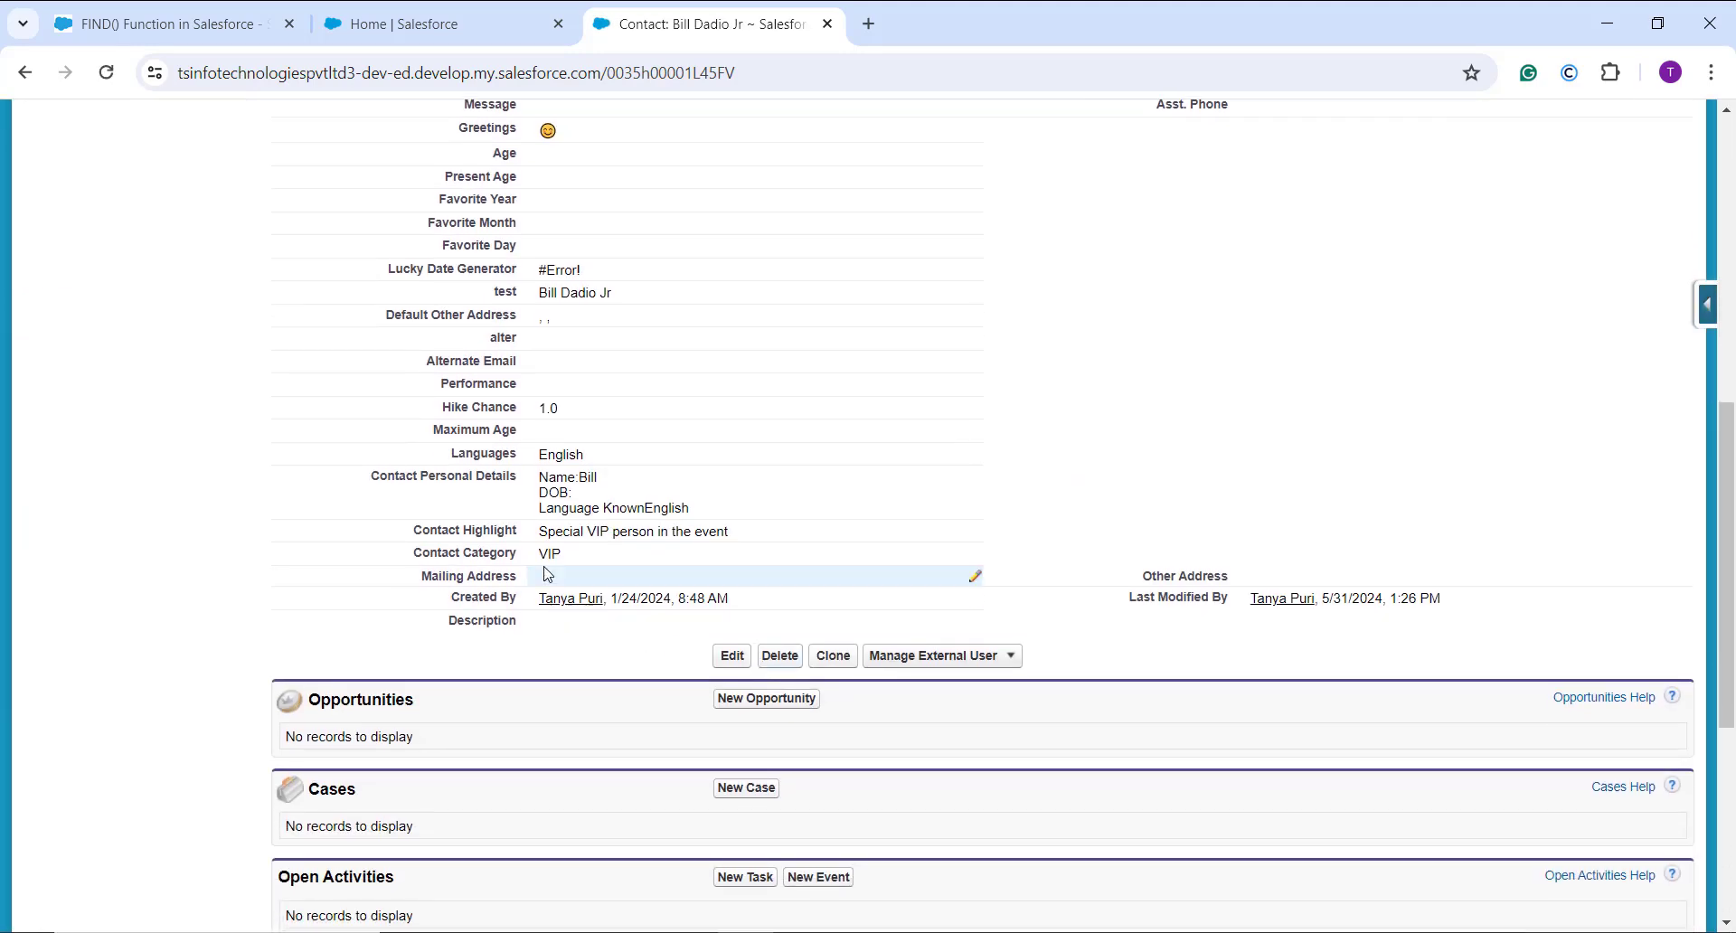